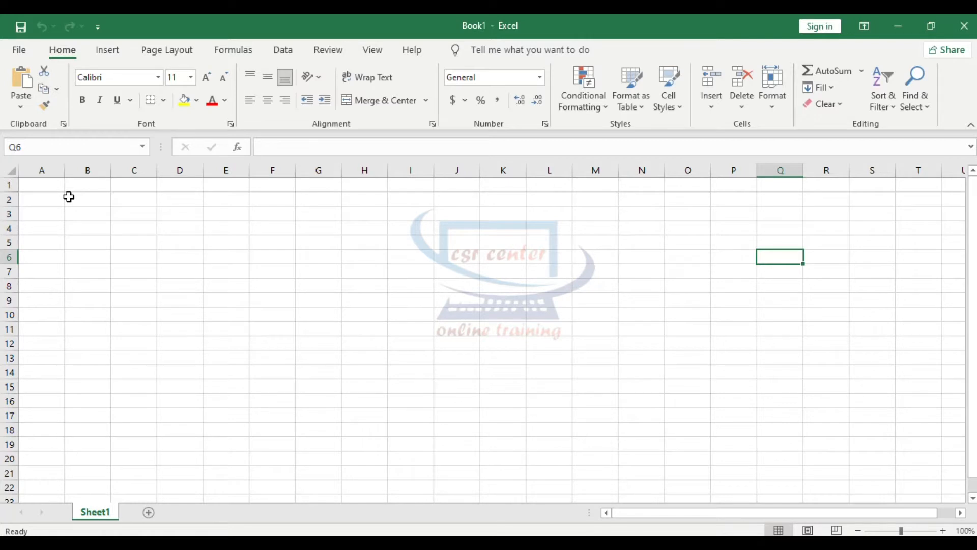
Step: Enter the headers Si No and Name in cells A1 and B1
key(ctrl+Home)
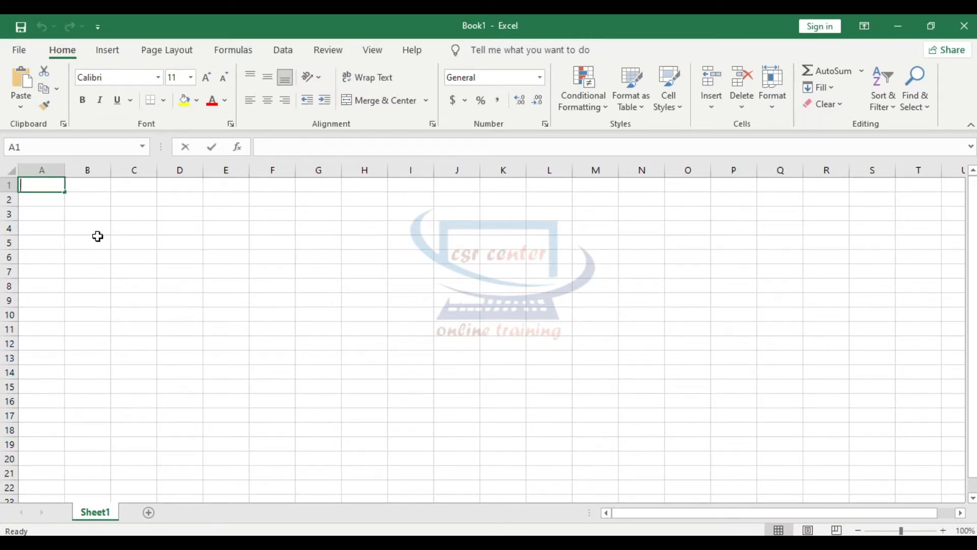
text(Si No)
key(Tab)
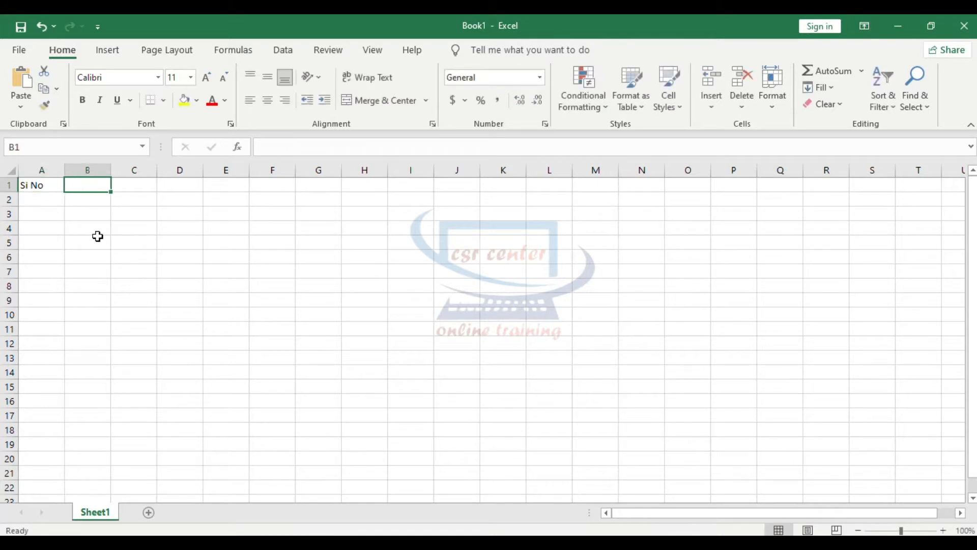
text(Name)
key(Tab)
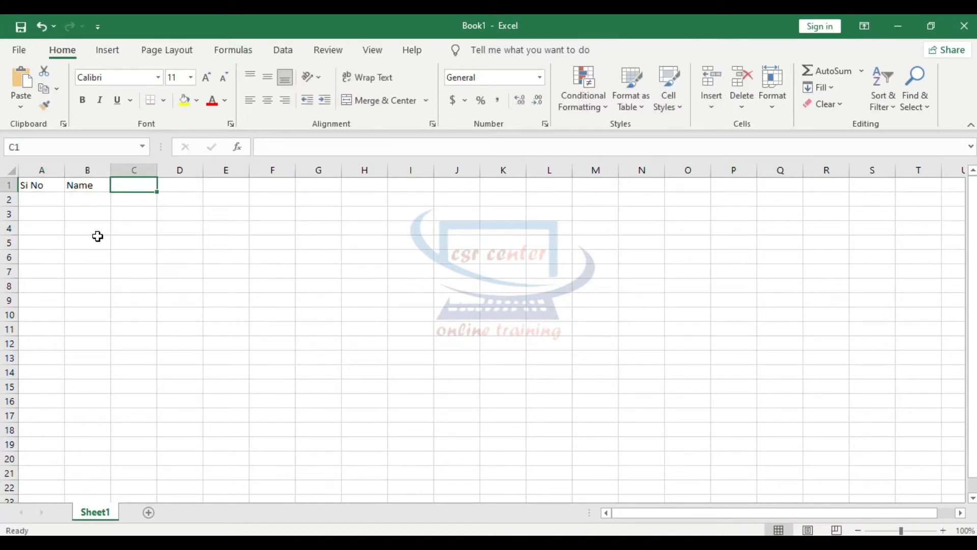
Step: Enter the subject headers Eng, Kan, Hin, Mat, Sic and Soc in cells C1 to H1
text(Eng)
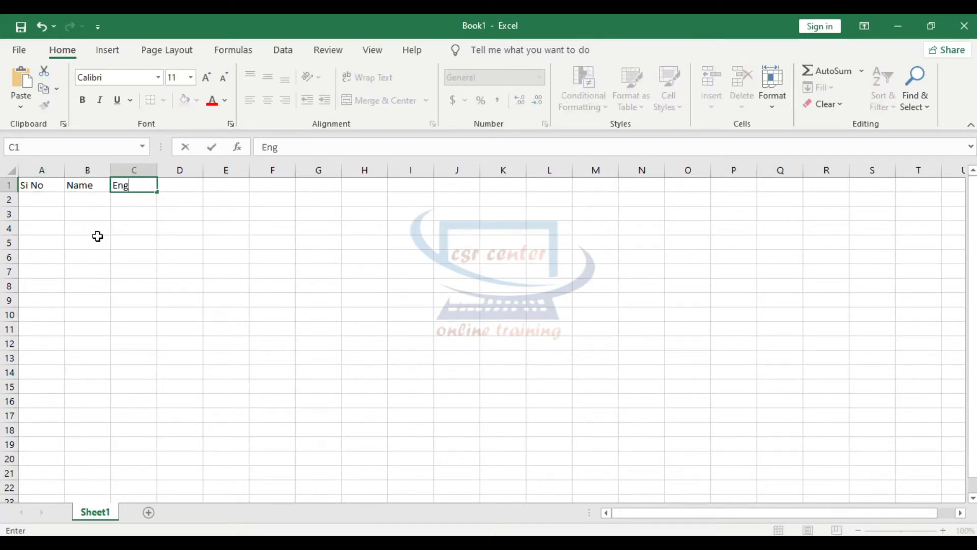
key(Tab)
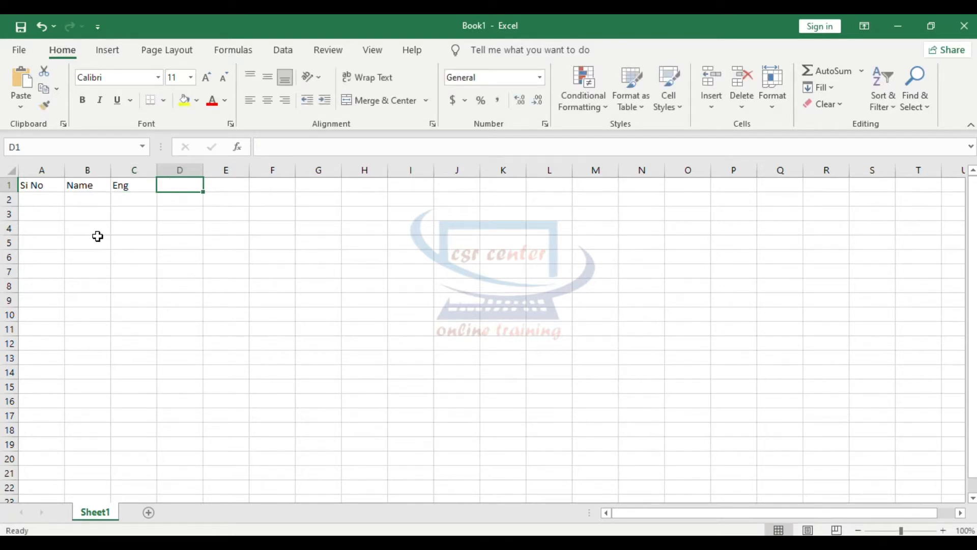
text(Kan)
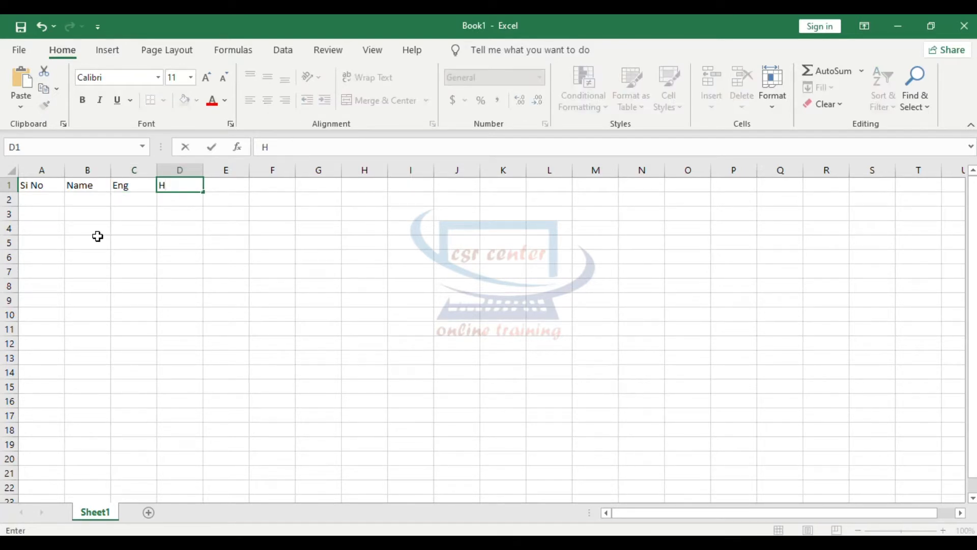
key(Tab)
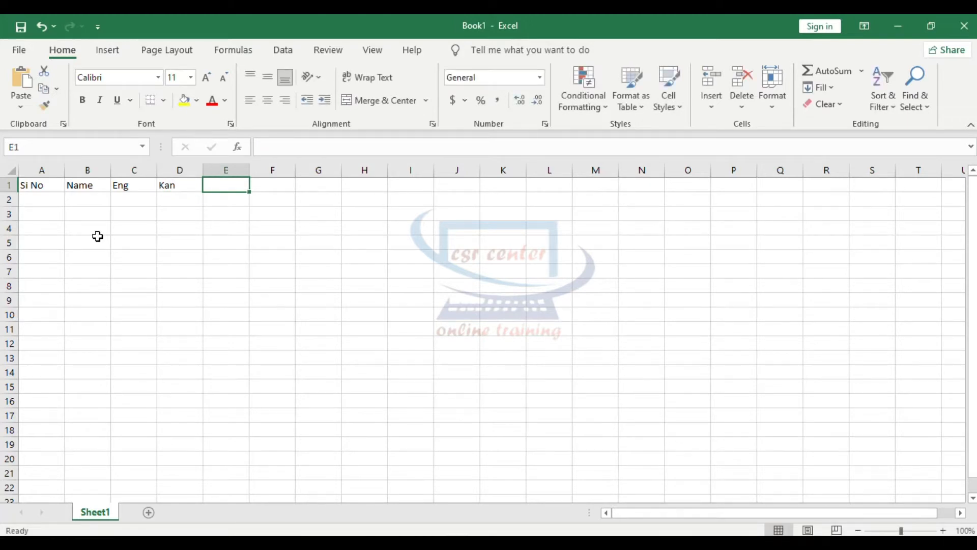
text(Hin)
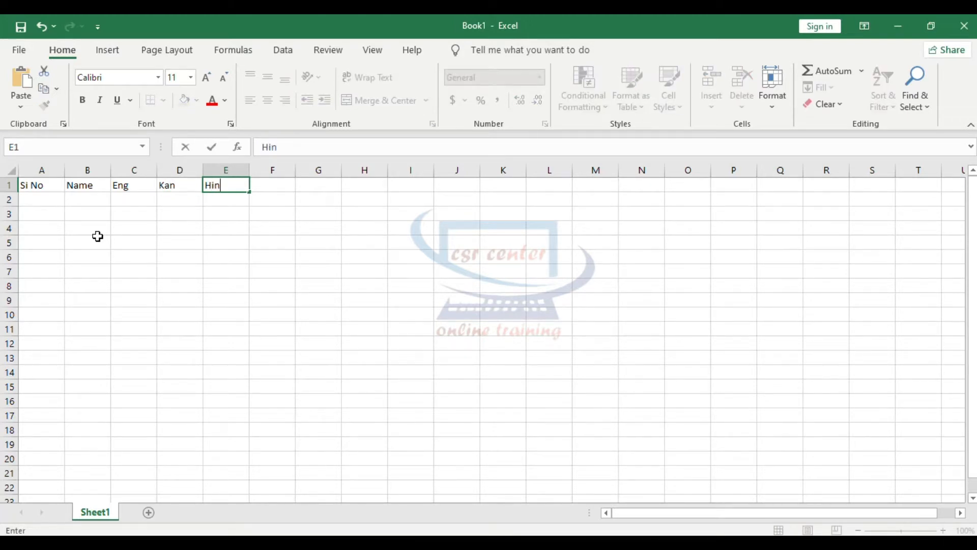
key(Tab)
text(Mat)
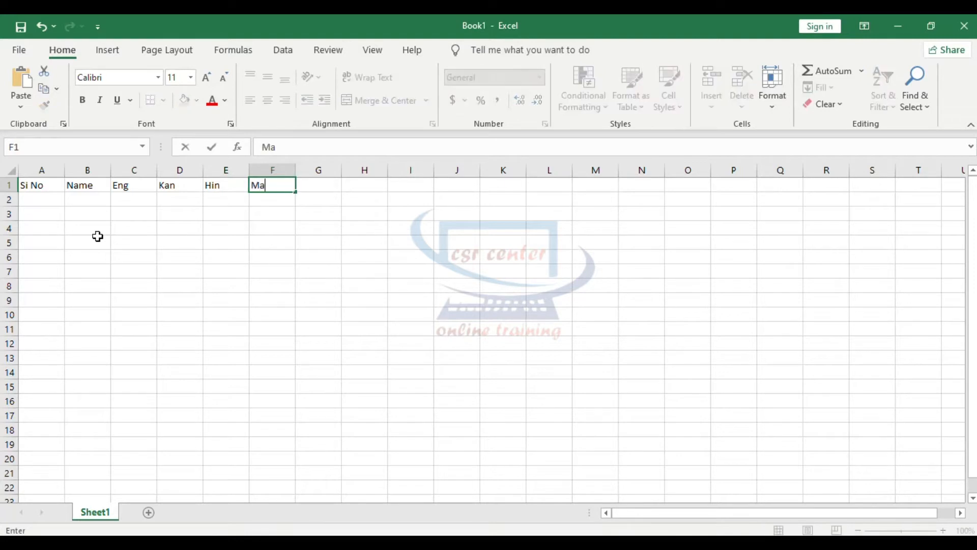
key(Tab)
text(Sic)
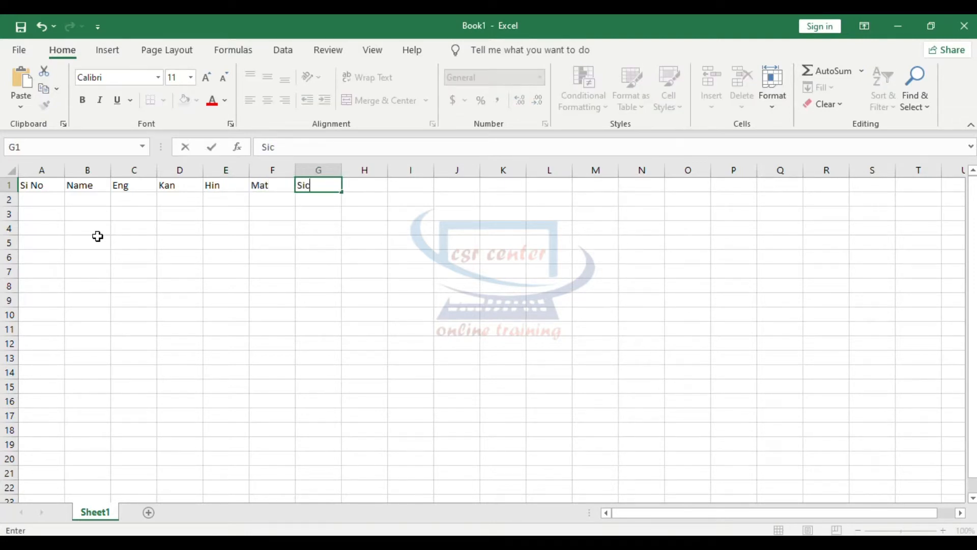
key(Tab)
text(Soc)
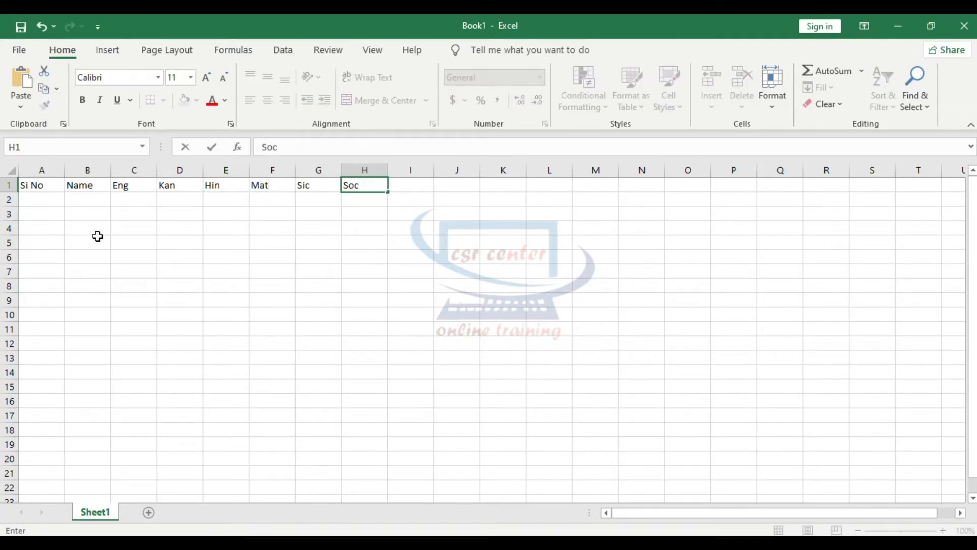
key(Tab)
Step: Enter the result headers Total, Per, Grade, Class and Re in cells I1 to M1
text(T)
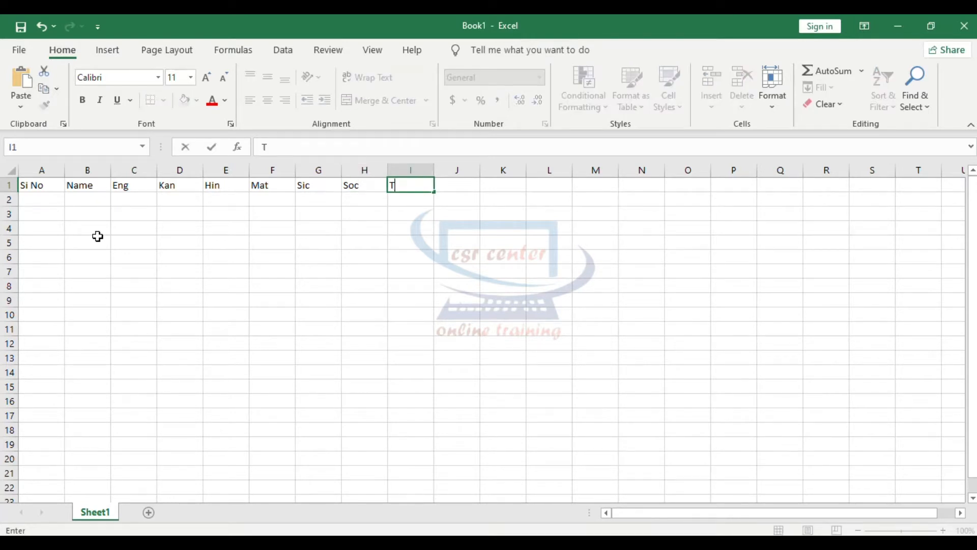
text(otal)
key(Tab)
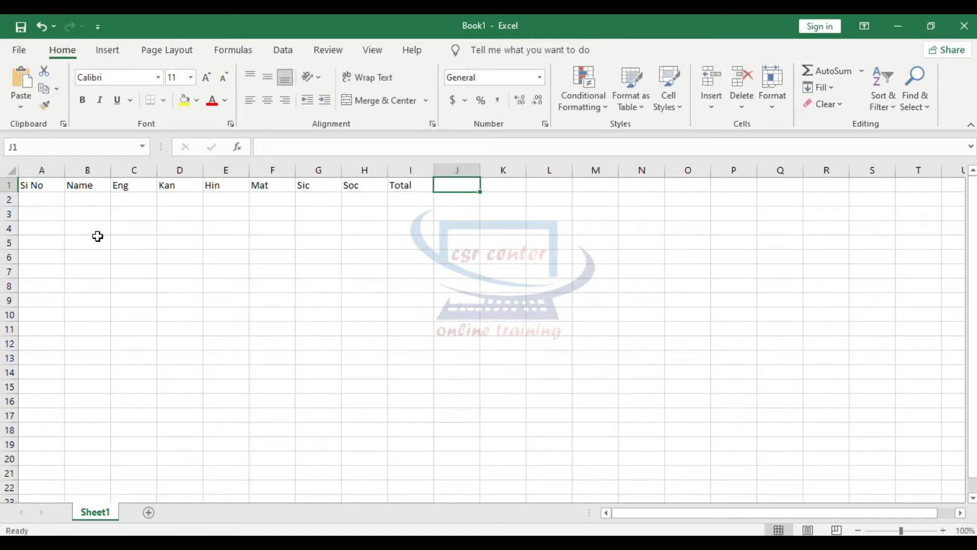
text(Per)
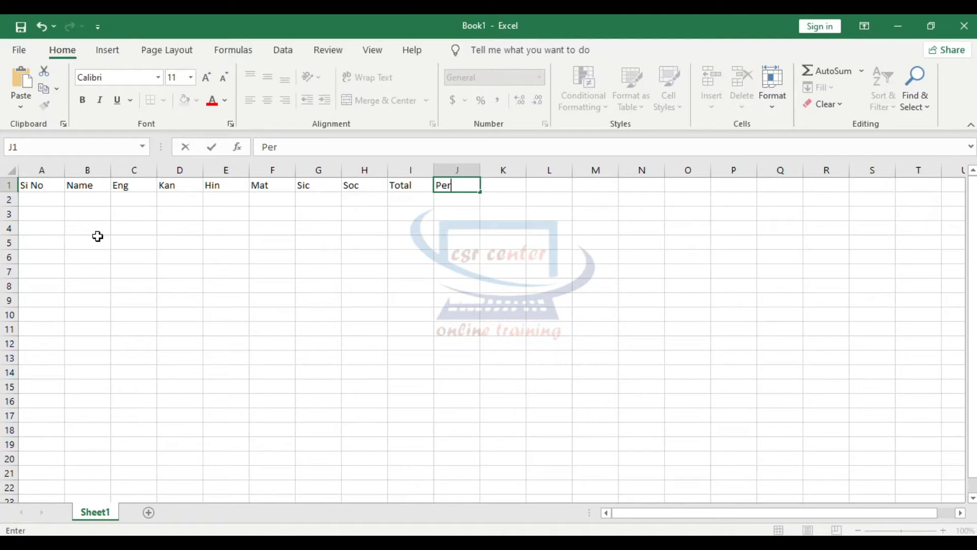
key(Tab)
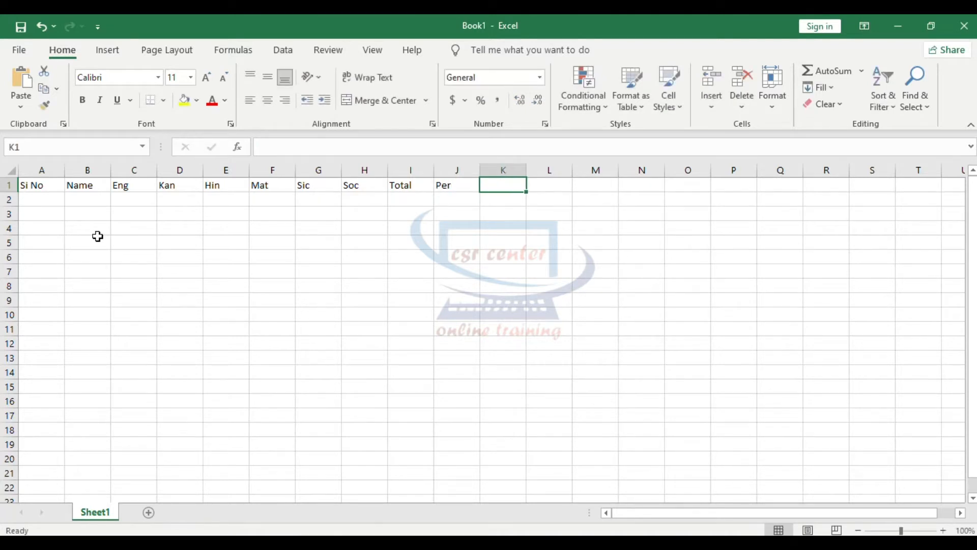
text(Grade)
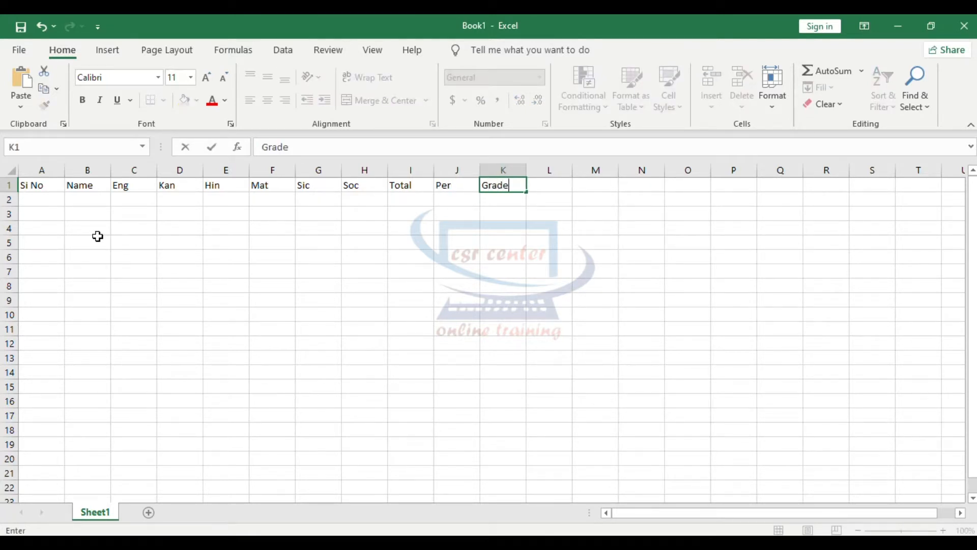
key(Tab)
text(Class)
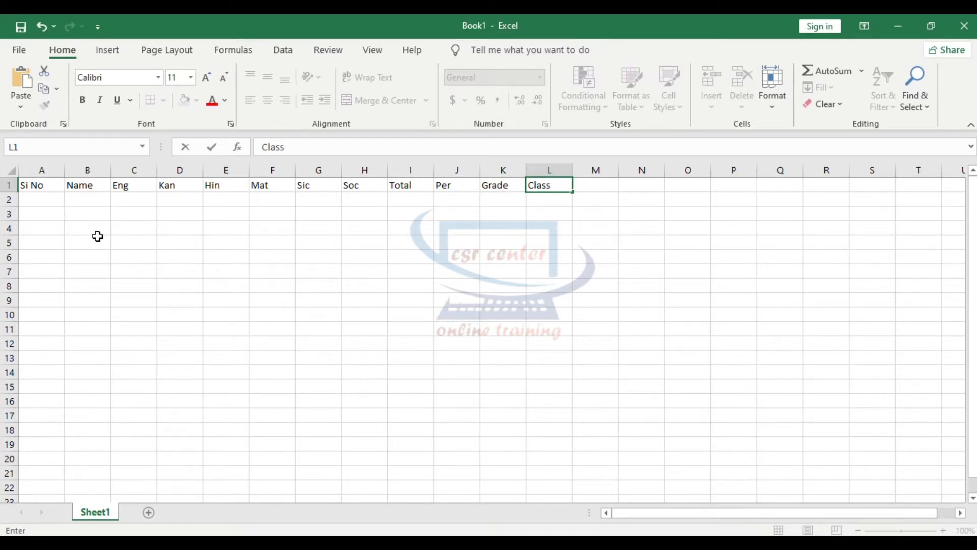
key(Tab)
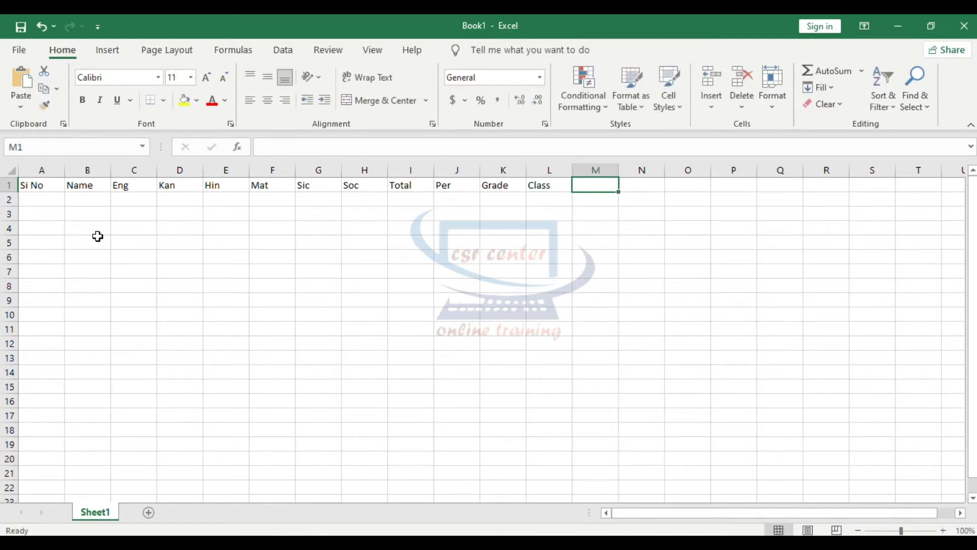
text(Re)
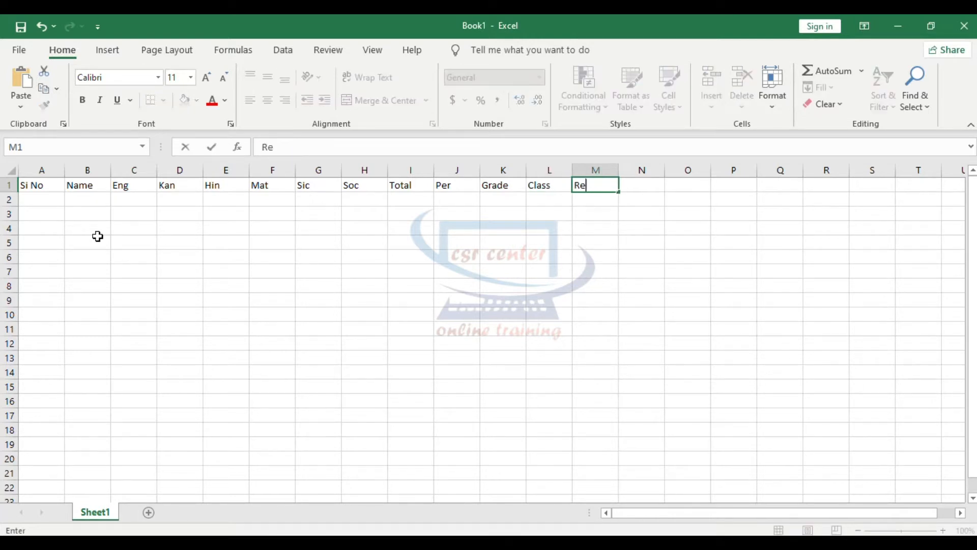
key(Tab)
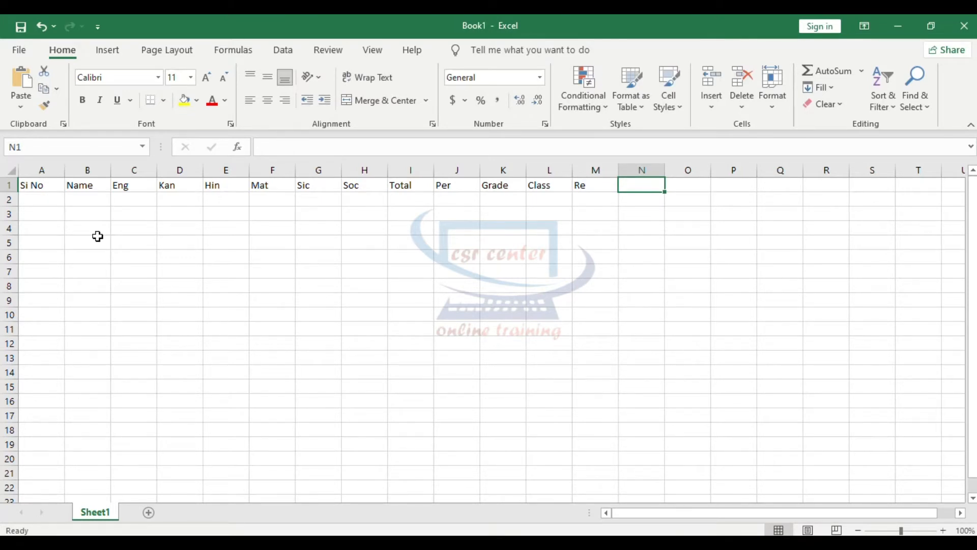
Step: Number the rows from 1 to 20 in cells A3 to A22 by extending the series 1, 2
click(48, 214)
text(1)
key(Return)
text(2)
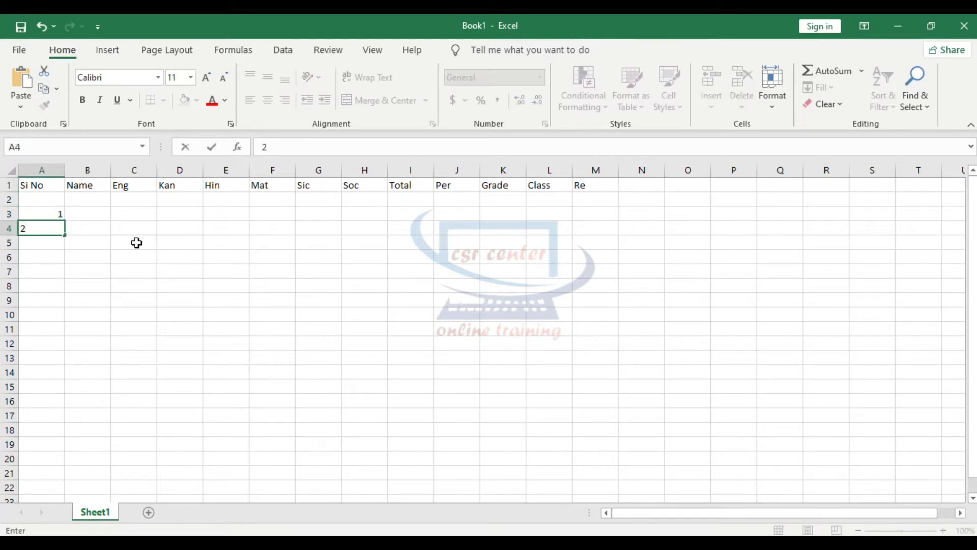
key(Return)
drag(42, 217, 50, 491)
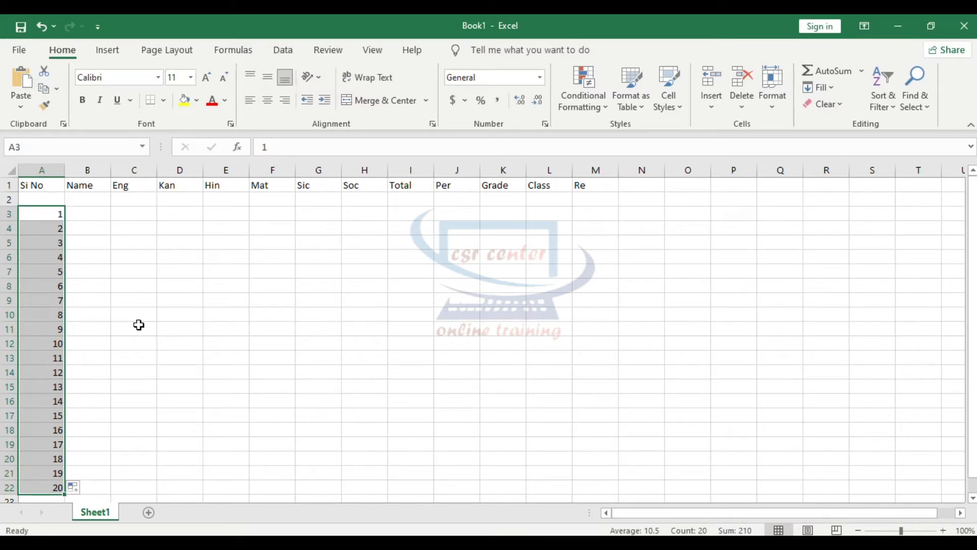
click(93, 218)
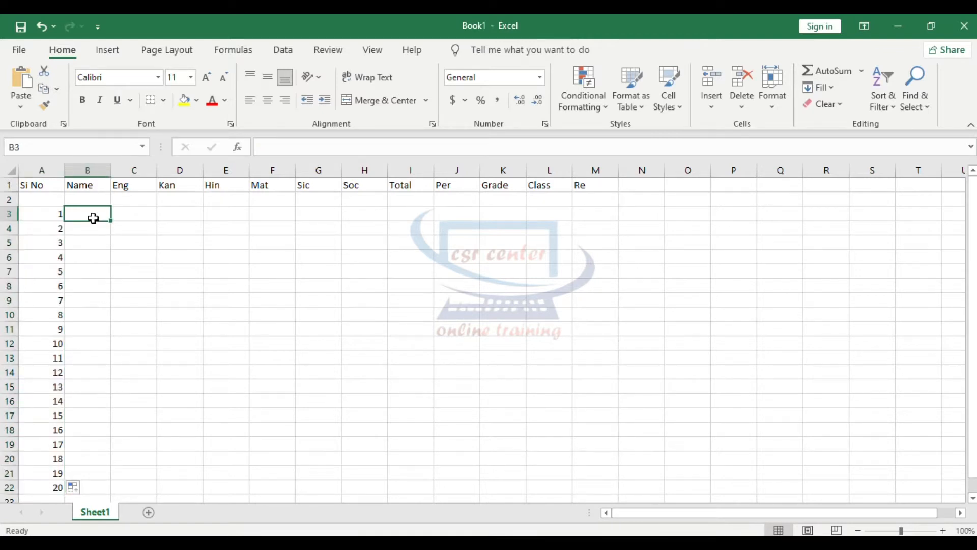
click(129, 220)
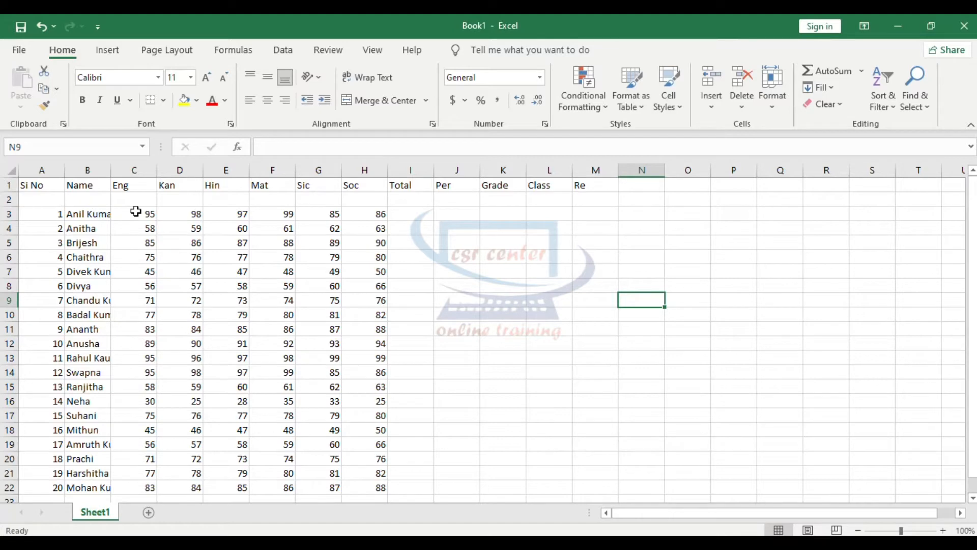
Step: Set the font of the whole sheet to Times New Roman at size 16
click(11, 170)
click(158, 77)
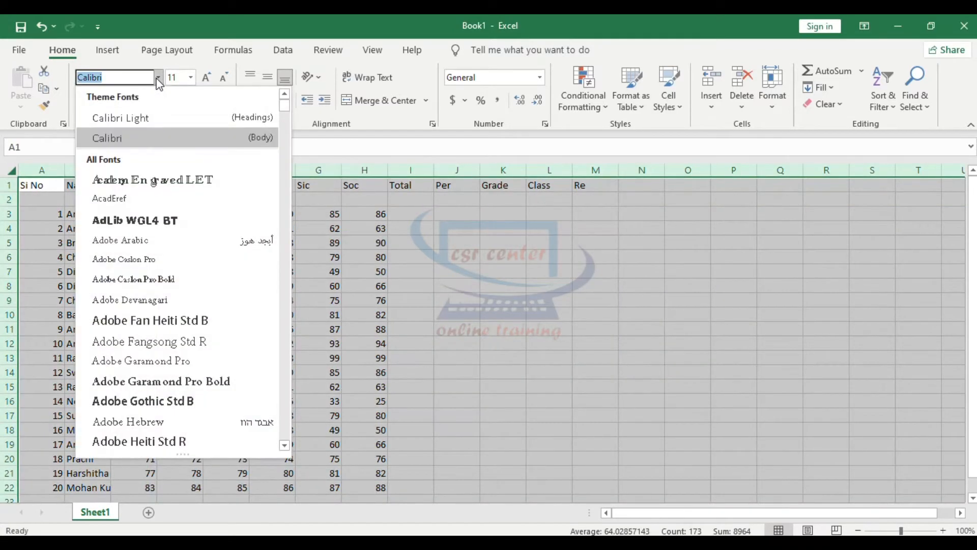
text(ti)
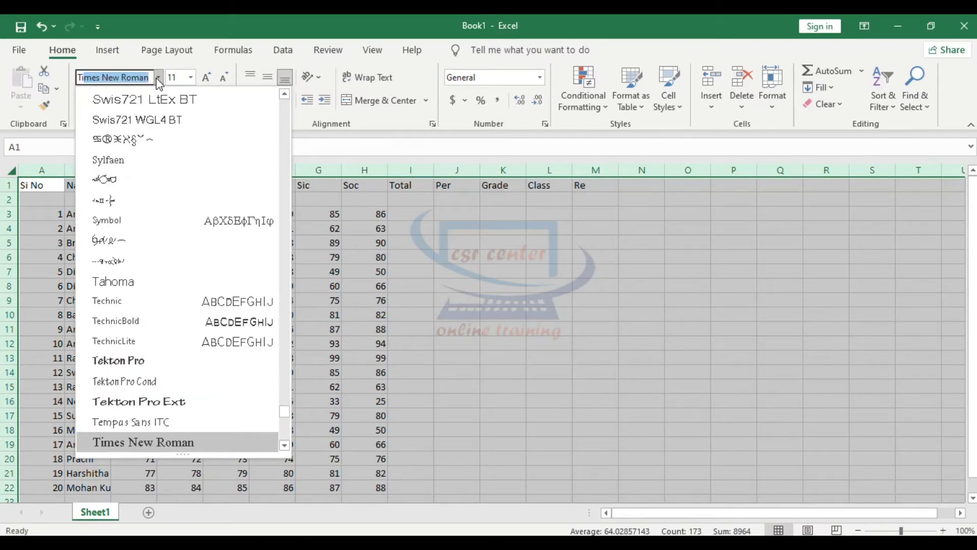
key(Return)
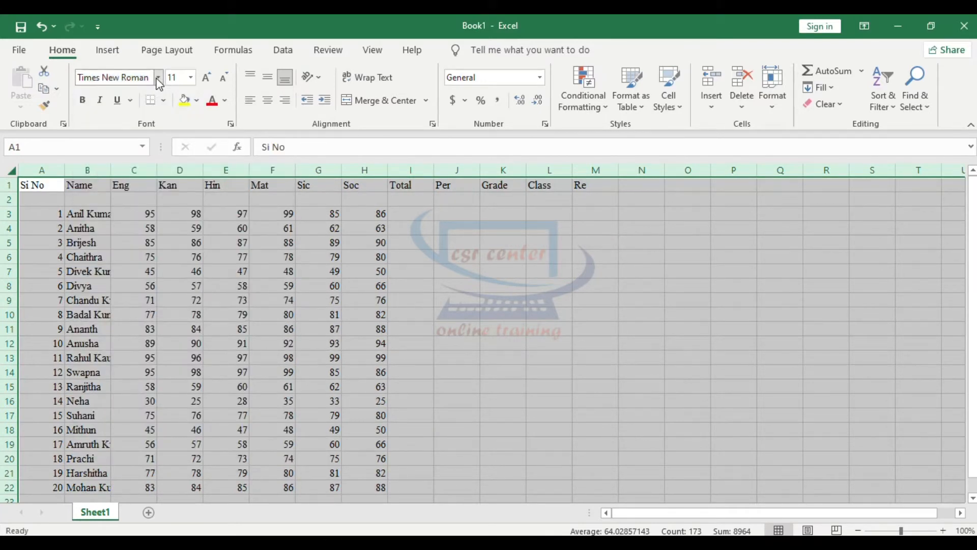
click(205, 82)
click(204, 83)
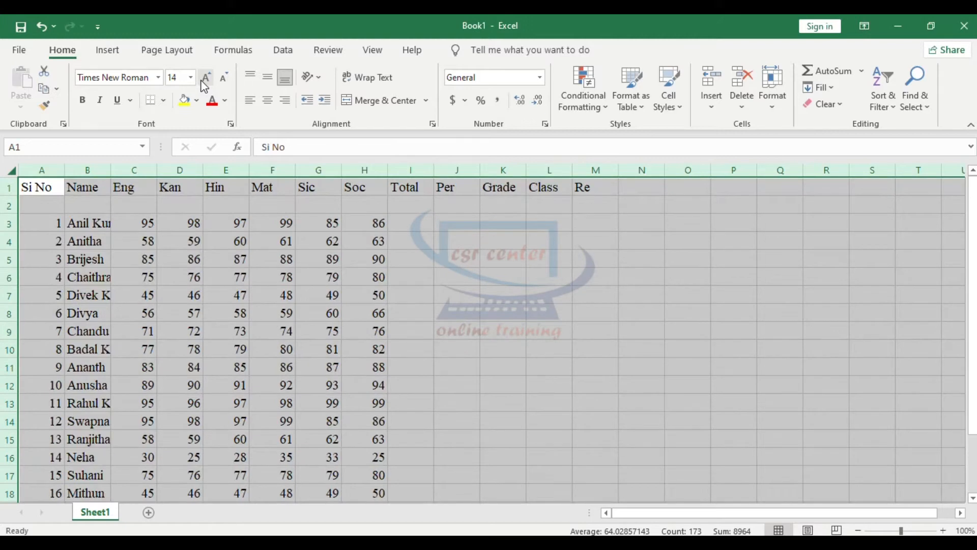
click(205, 81)
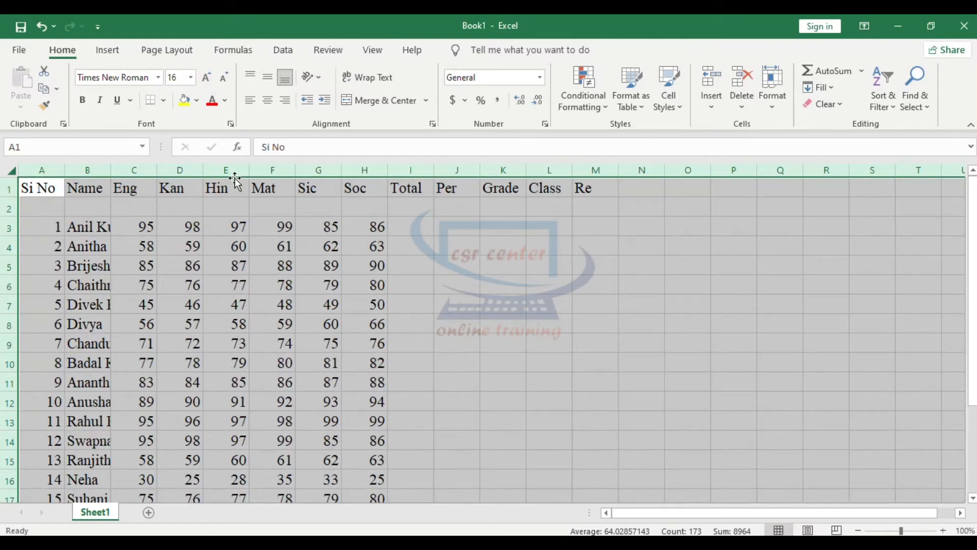
Step: Fit columns A and B to their contents and give columns C to M one equal width just wide enough for their headers
drag(110, 172, 66, 168)
click(275, 246)
drag(230, 168, 678, 176)
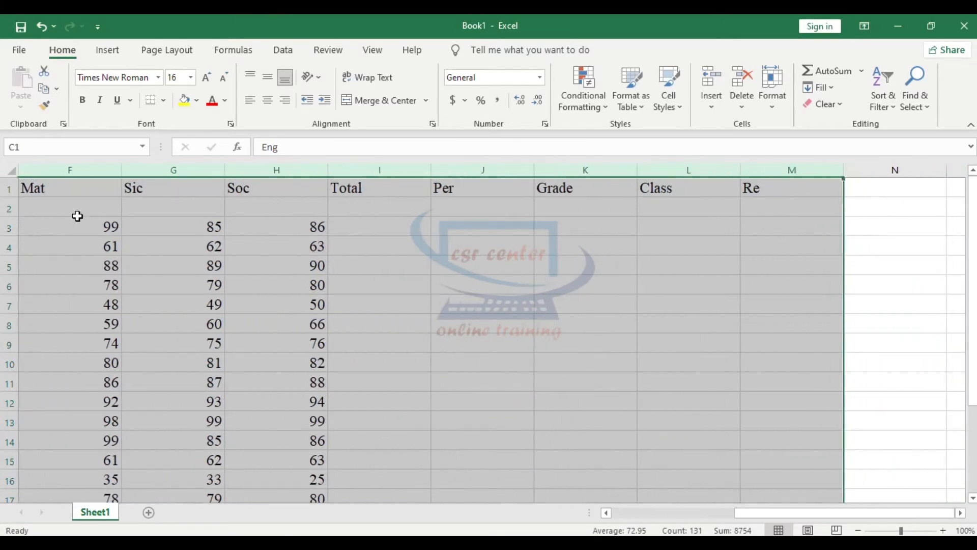
drag(431, 169, 388, 168)
click(349, 288)
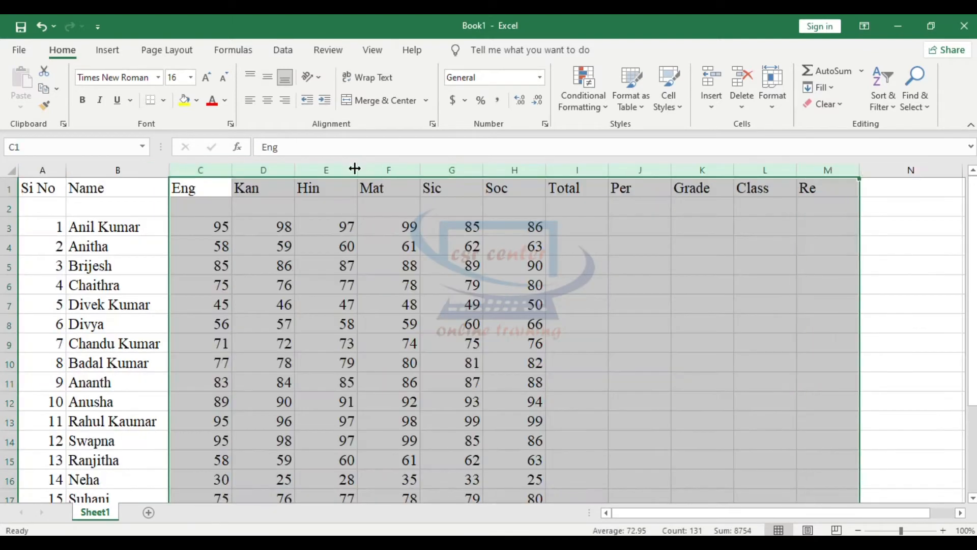
drag(354, 168, 343, 168)
click(571, 338)
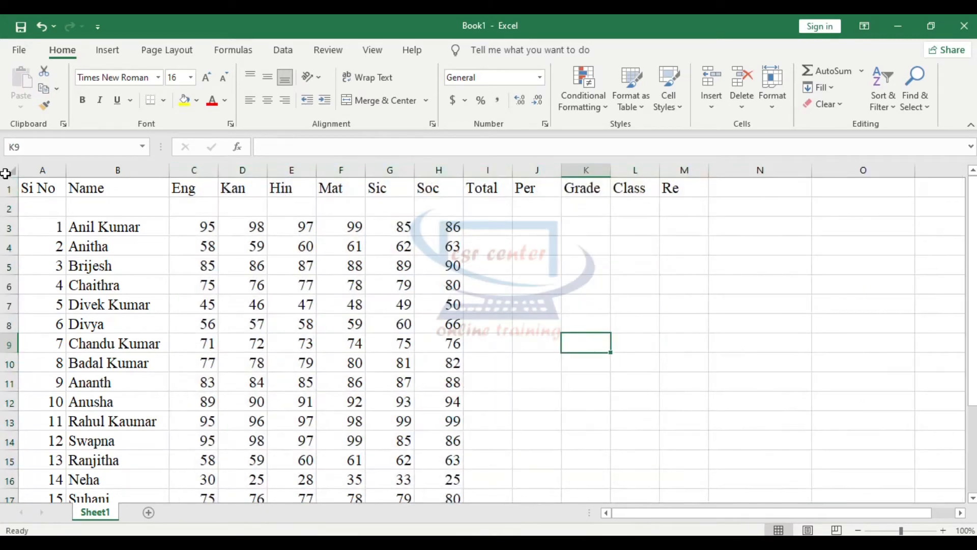
Step: Centre the contents of all cells in the sheet horizontally
click(8, 170)
click(267, 100)
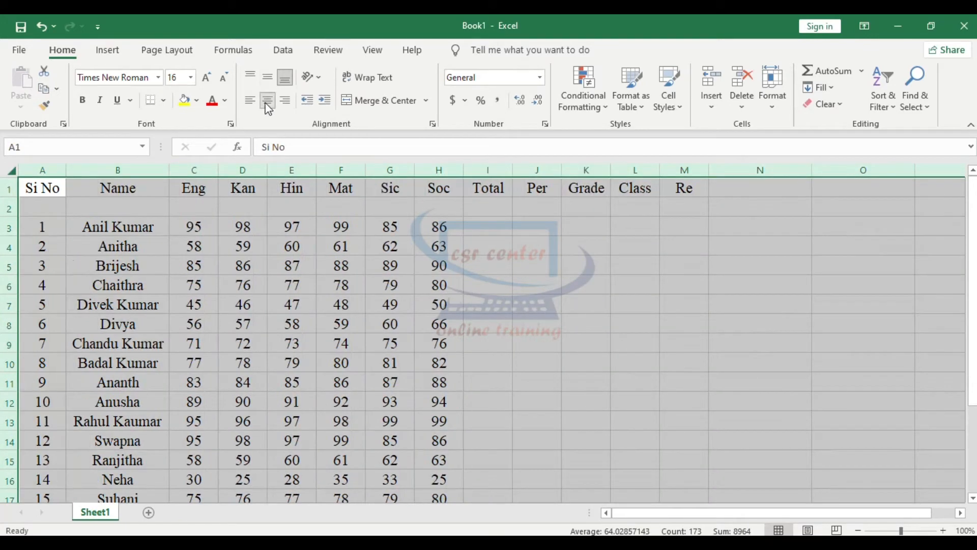
click(528, 302)
Step: Left-align the whole Name column and select its header cell B1
click(118, 170)
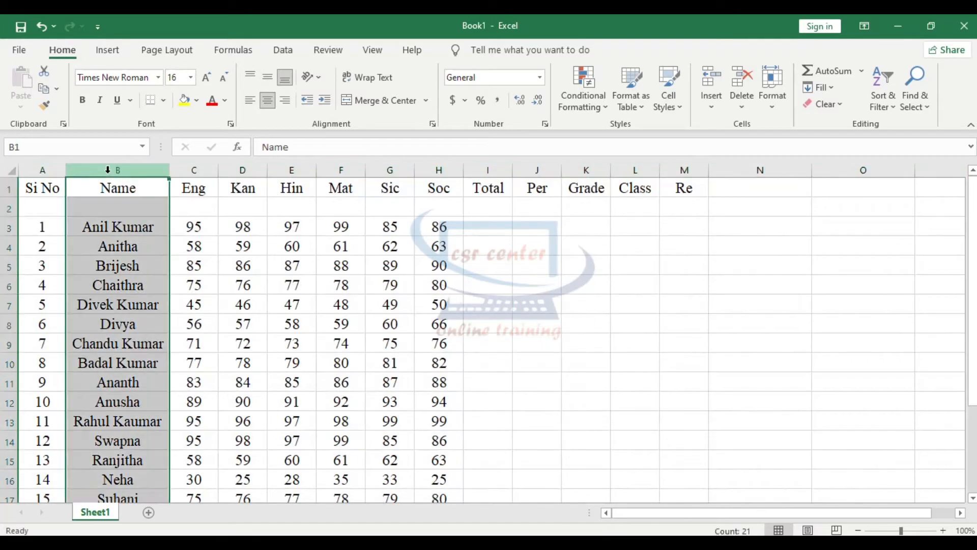
click(250, 99)
drag(125, 185, 117, 382)
click(125, 183)
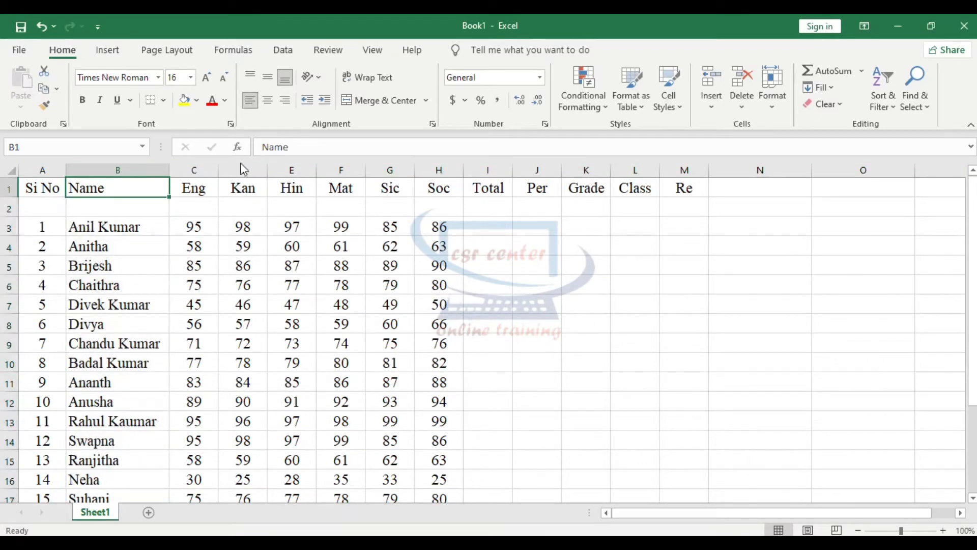
Step: Centre the Name header in cell B1 and deselect it
click(268, 100)
click(339, 306)
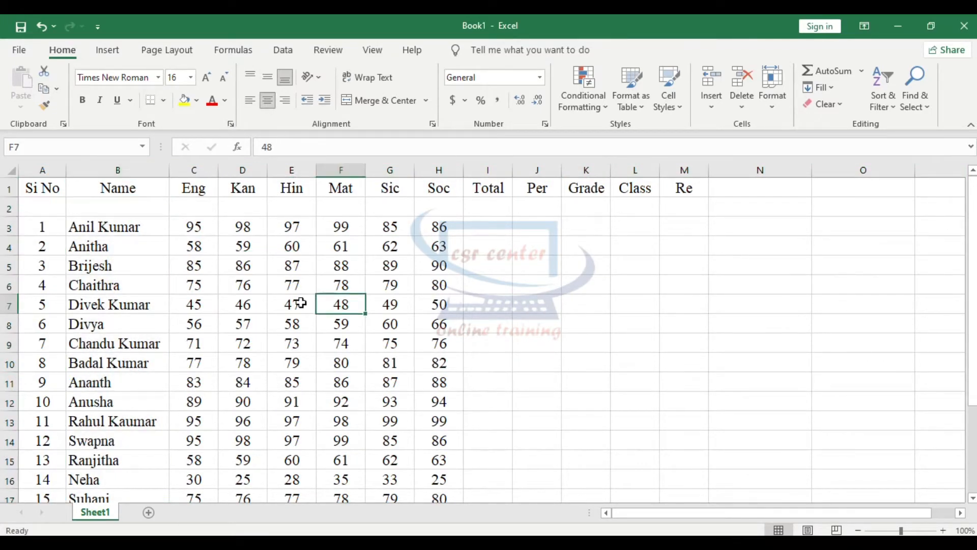
Step: Total the first student's marks in I3 by applying AutoSum to the range C3:H3
click(486, 230)
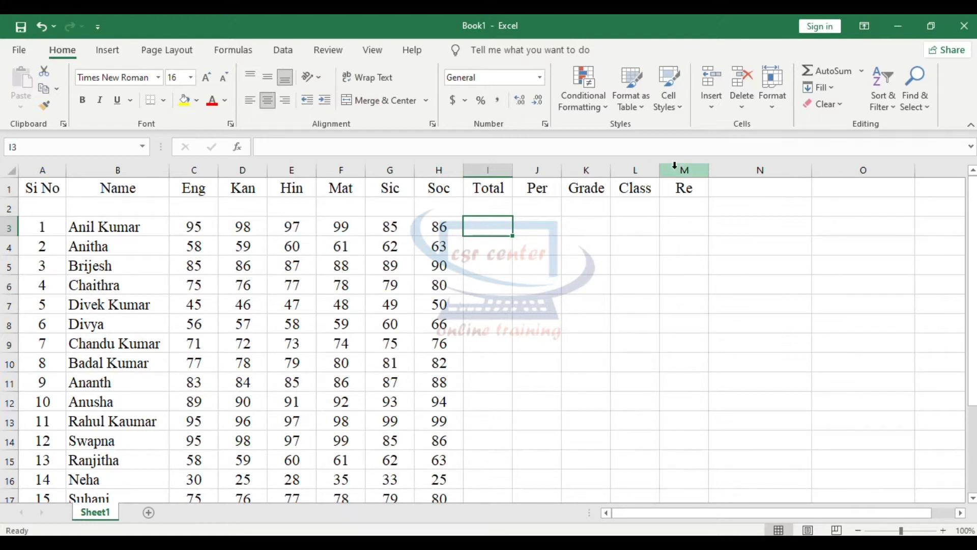
click(820, 72)
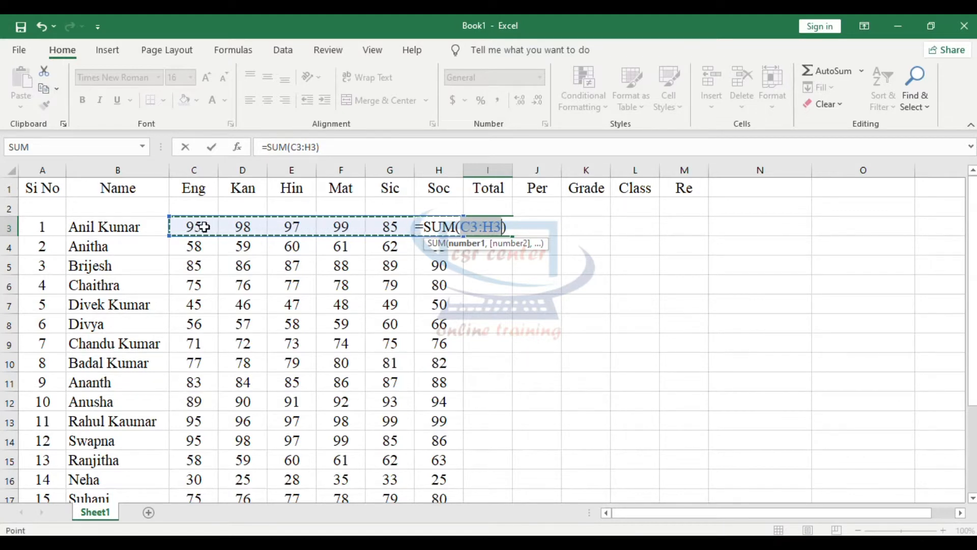
drag(186, 225, 393, 220)
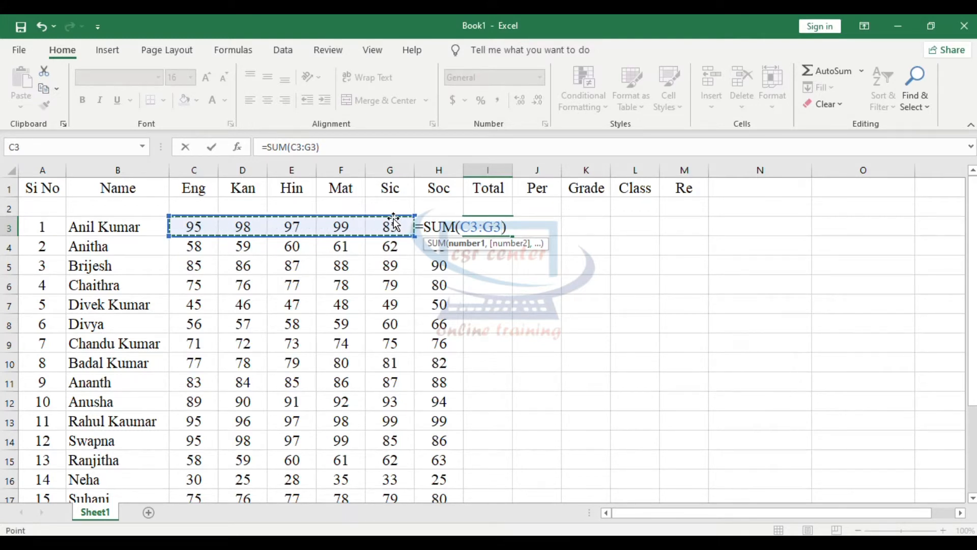
drag(188, 229, 438, 224)
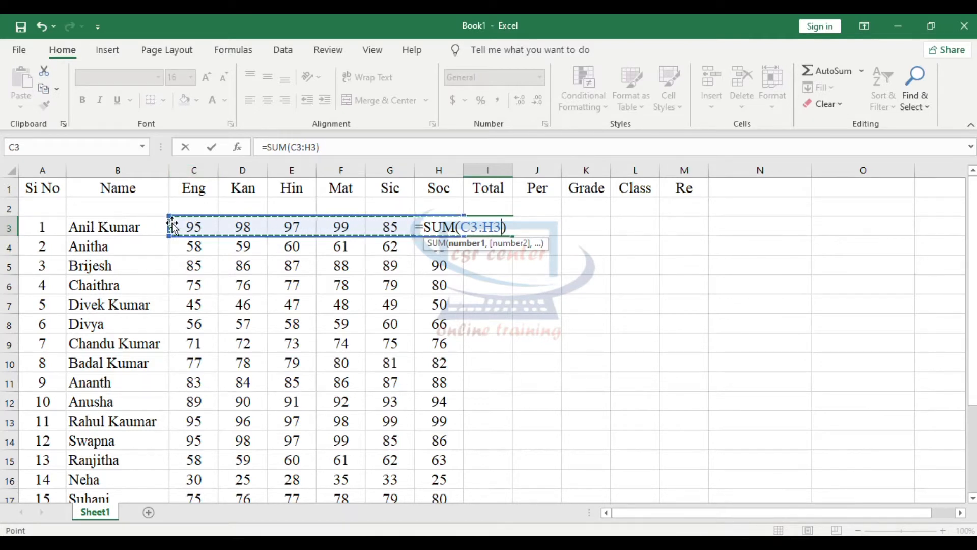
key(Return)
Step: Clear I3 and write the total formula manually as =sum(C3:H3)
click(501, 225)
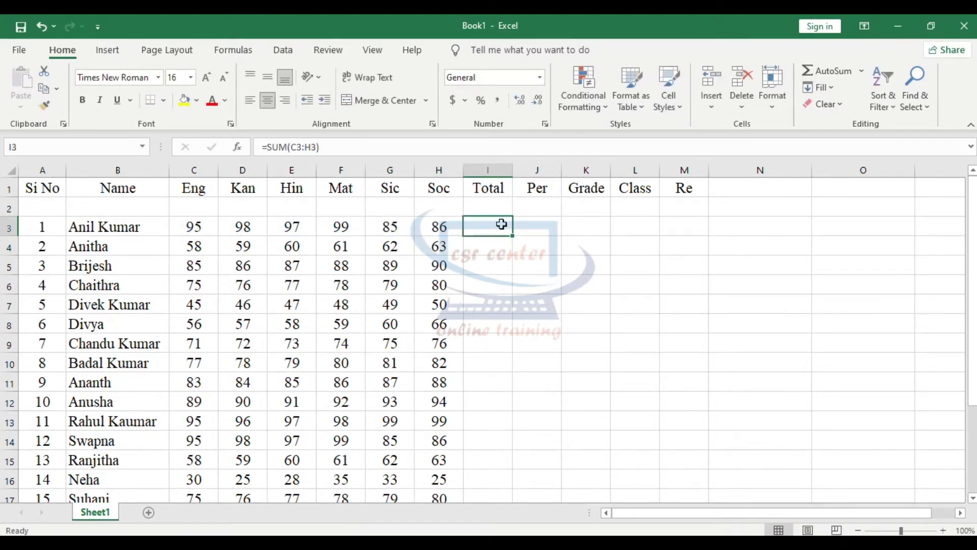
key(Delete)
text(=su)
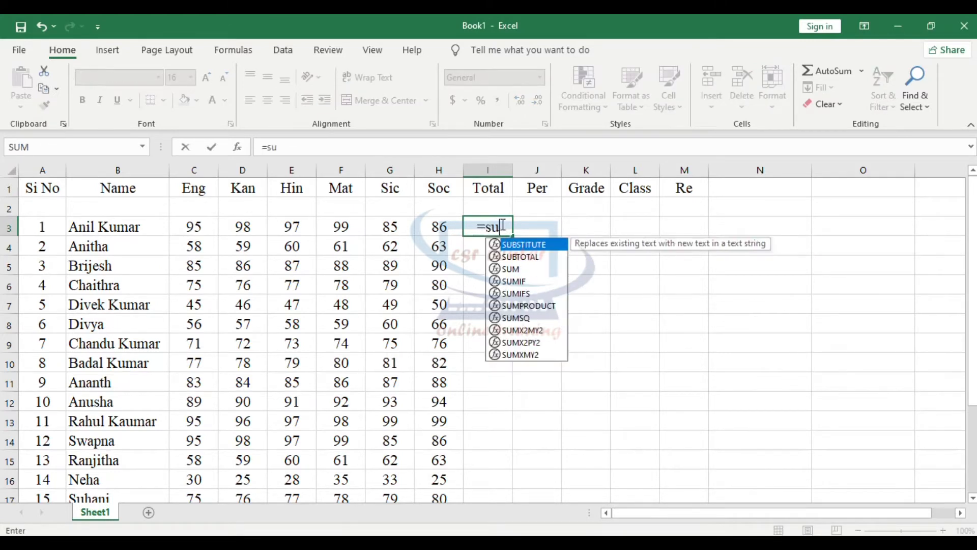
text(m()
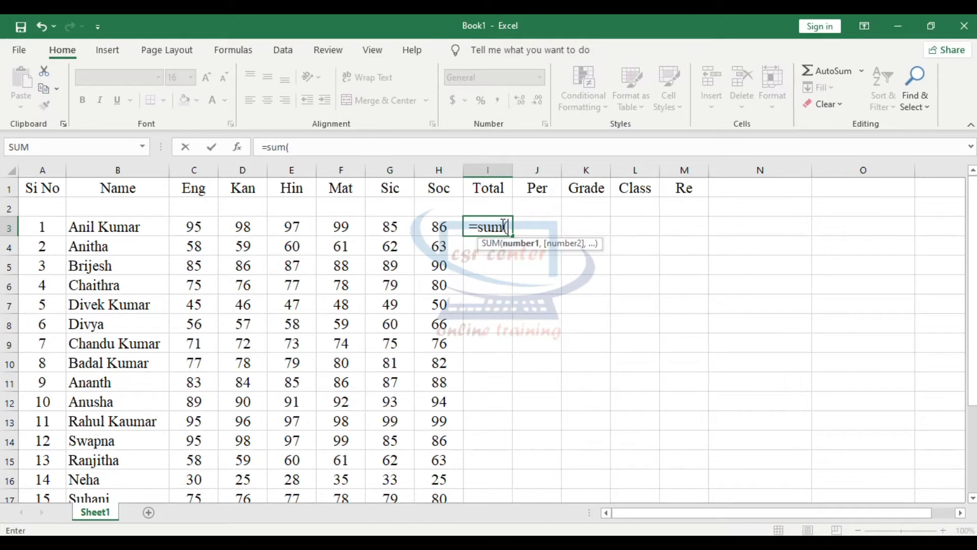
drag(193, 224, 436, 224)
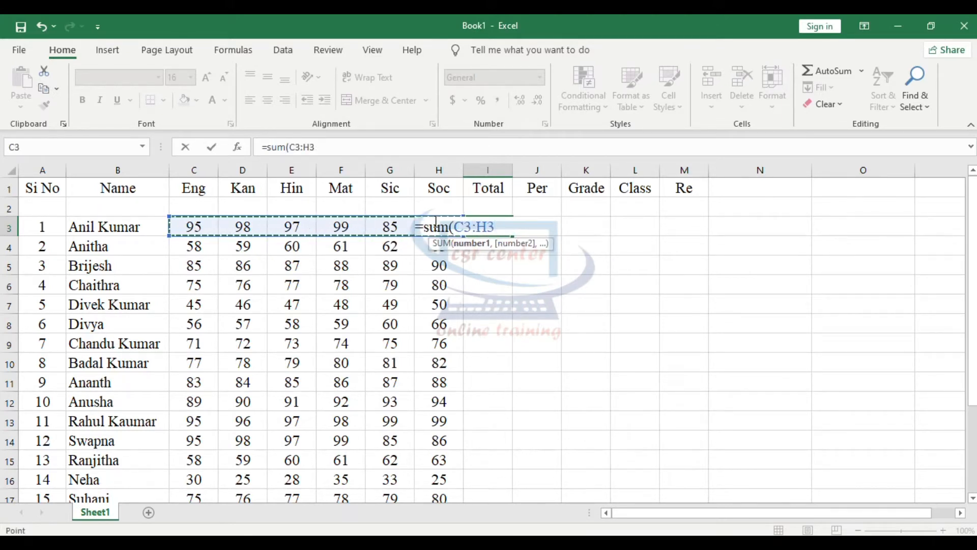
text())
key(Return)
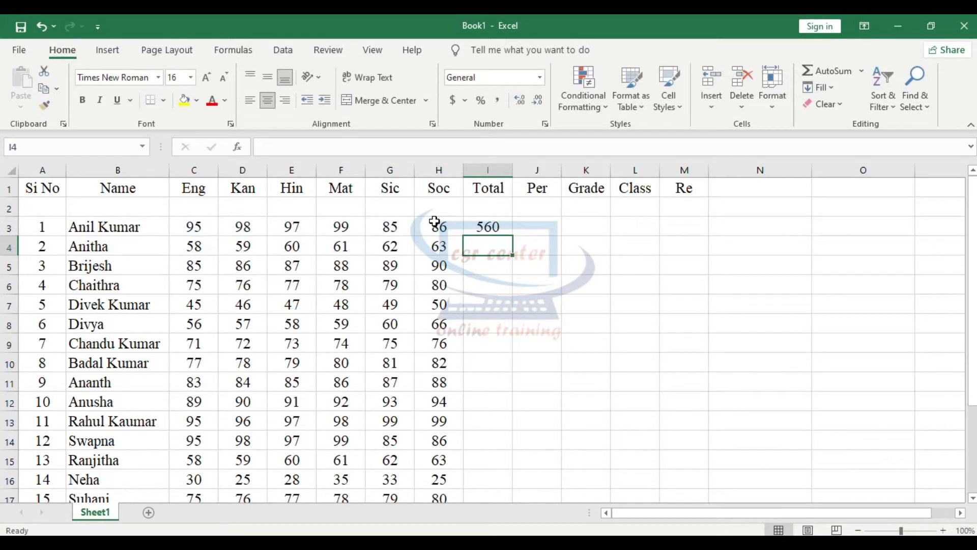
Step: Replace the contents of I3 with an AutoSum of C3:H3 and fill the formula down to I23
click(498, 227)
key(Delete)
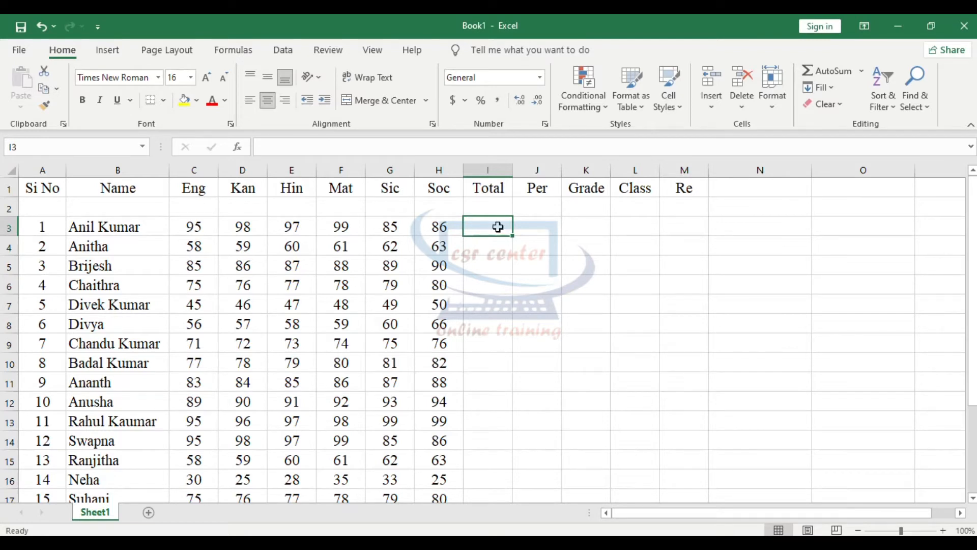
click(832, 71)
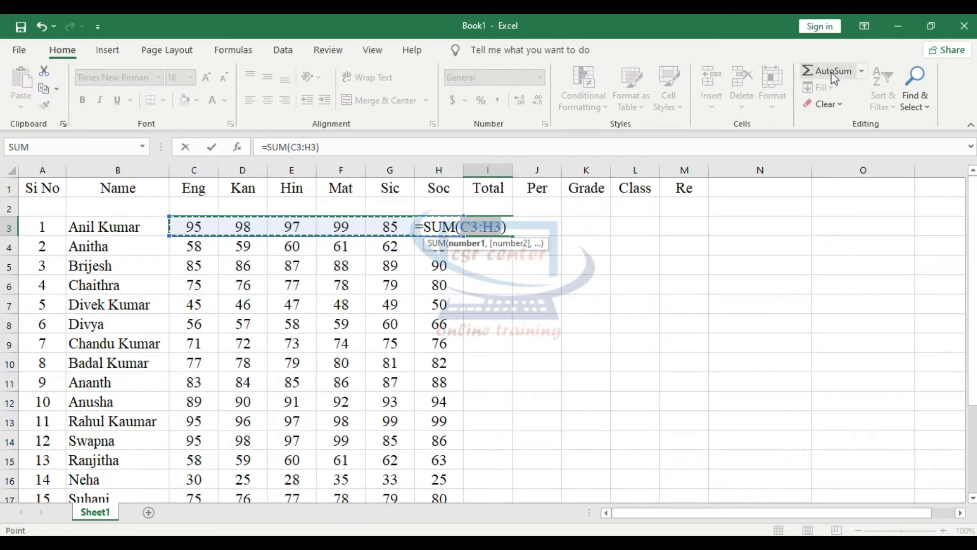
click(832, 72)
drag(514, 235, 488, 461)
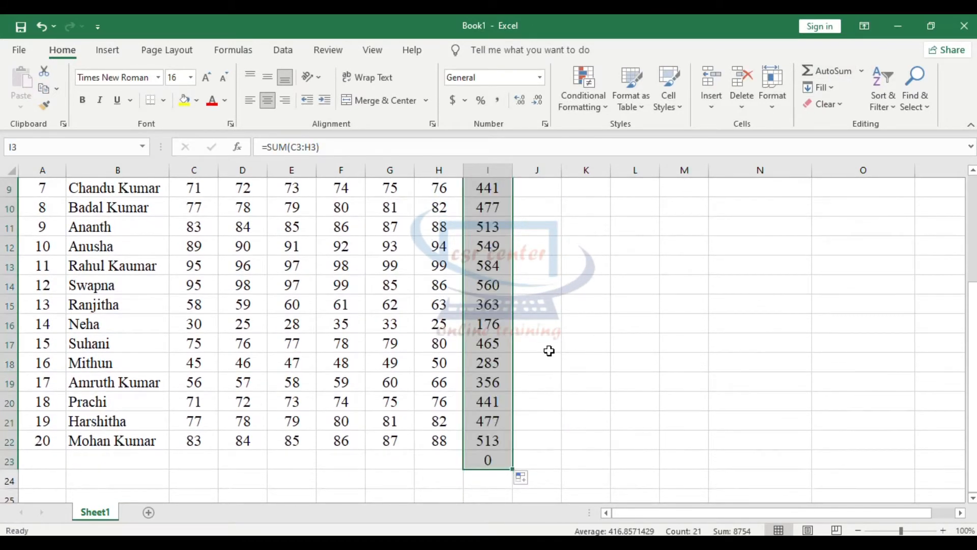
Step: Test the total formula in row 23 by entering 56 in E23, and clear that cell again
click(573, 407)
click(214, 458)
click(346, 461)
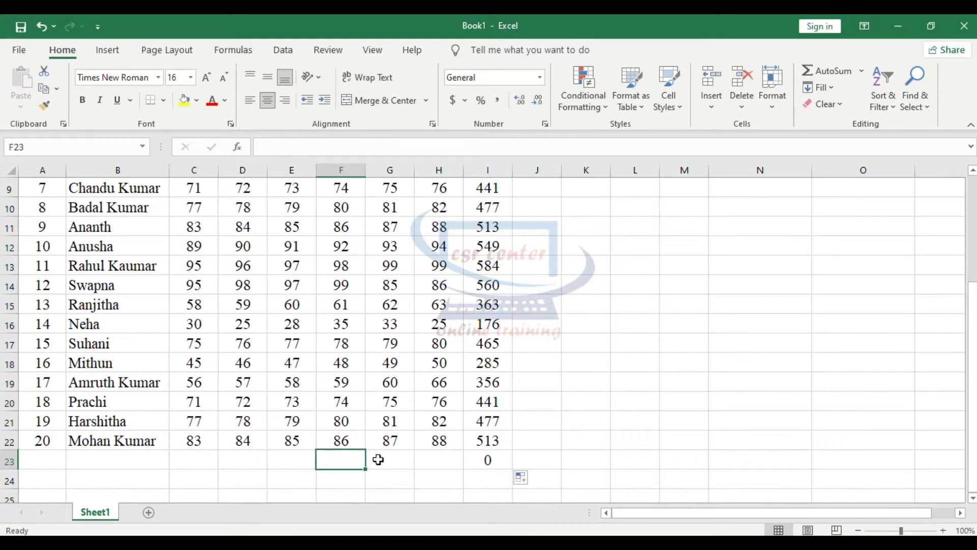
click(394, 459)
click(489, 460)
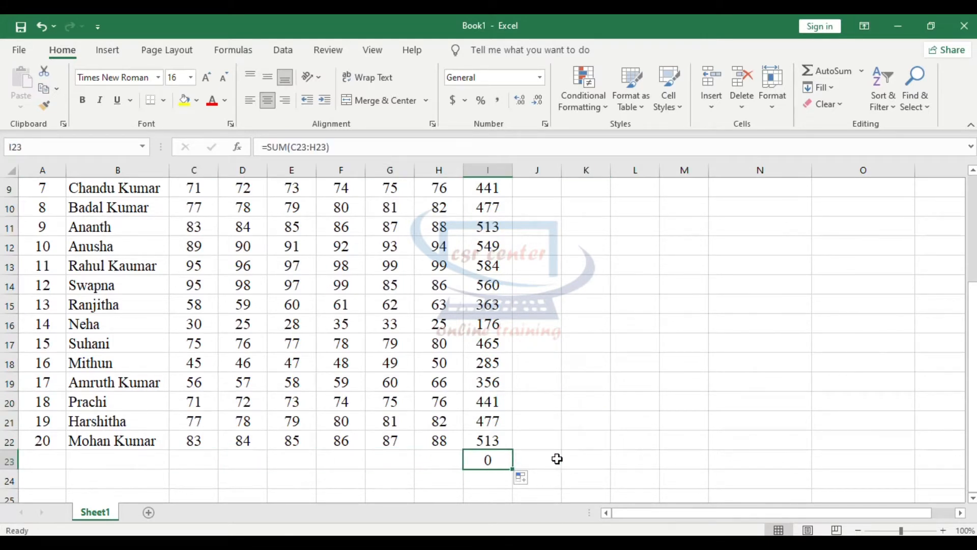
click(287, 461)
text(56)
key(Return)
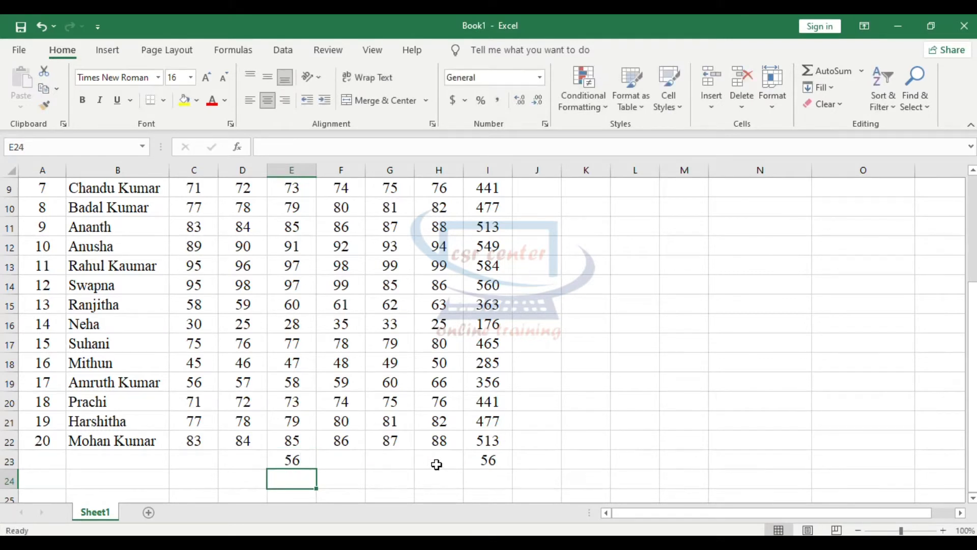
click(280, 466)
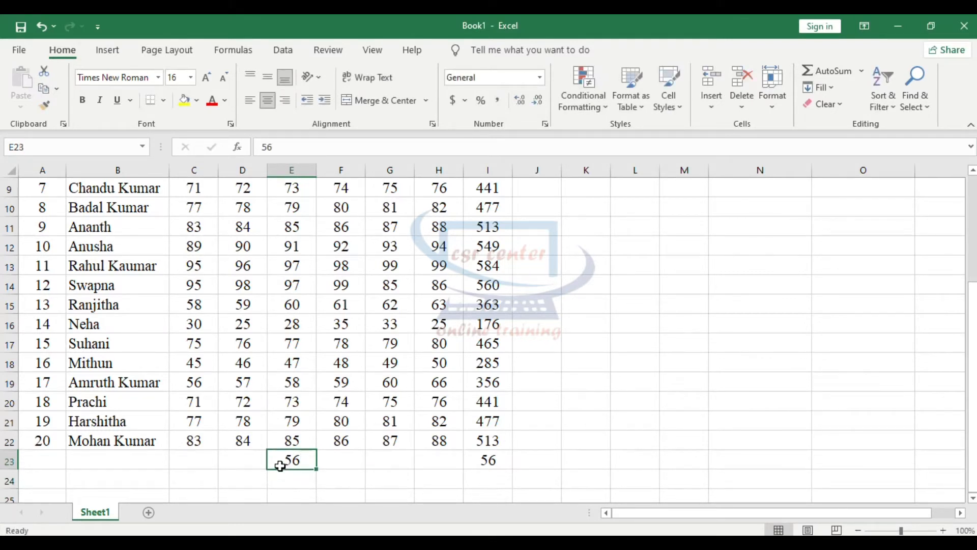
key(Delete)
scroll(224, 354, up, 3)
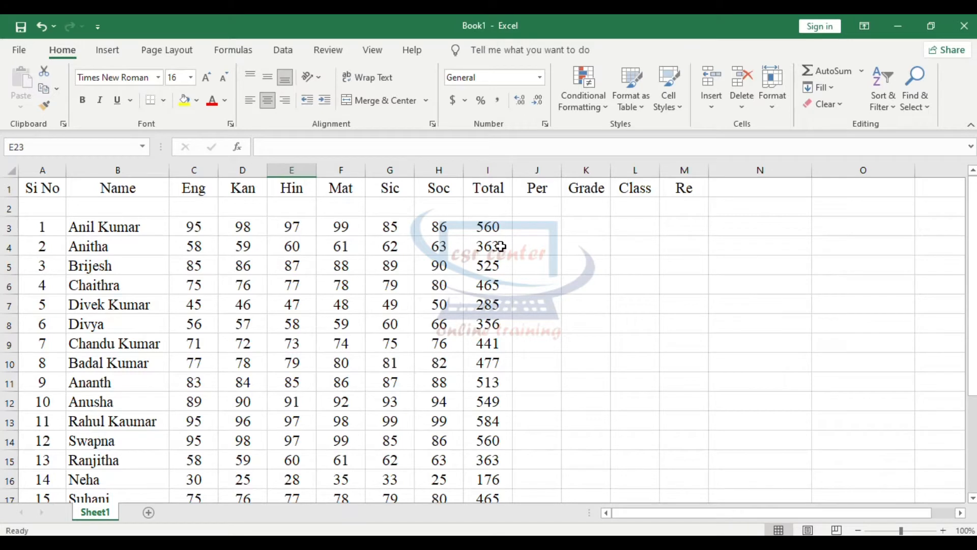
Step: Enter the percentage formula =I3/625*100 in J3 for the first student
click(533, 223)
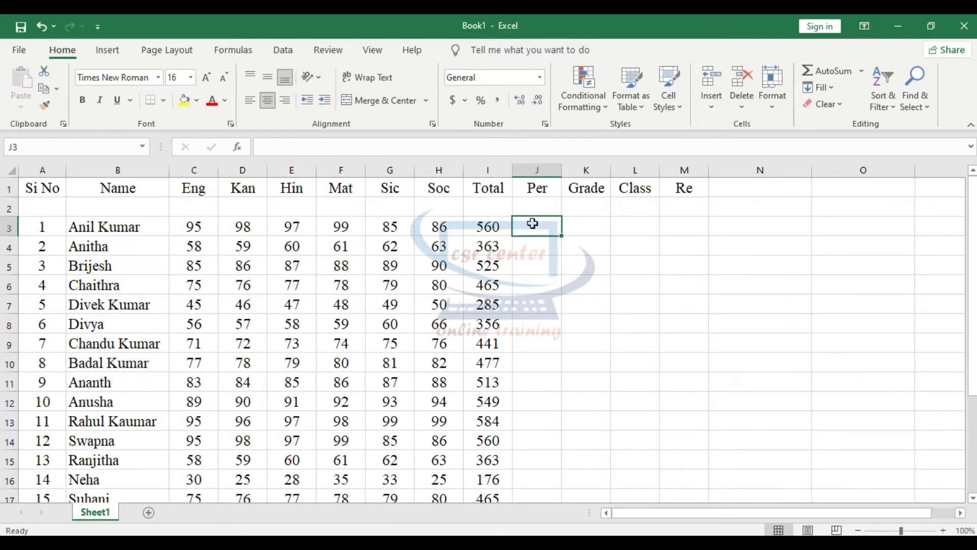
text(=)
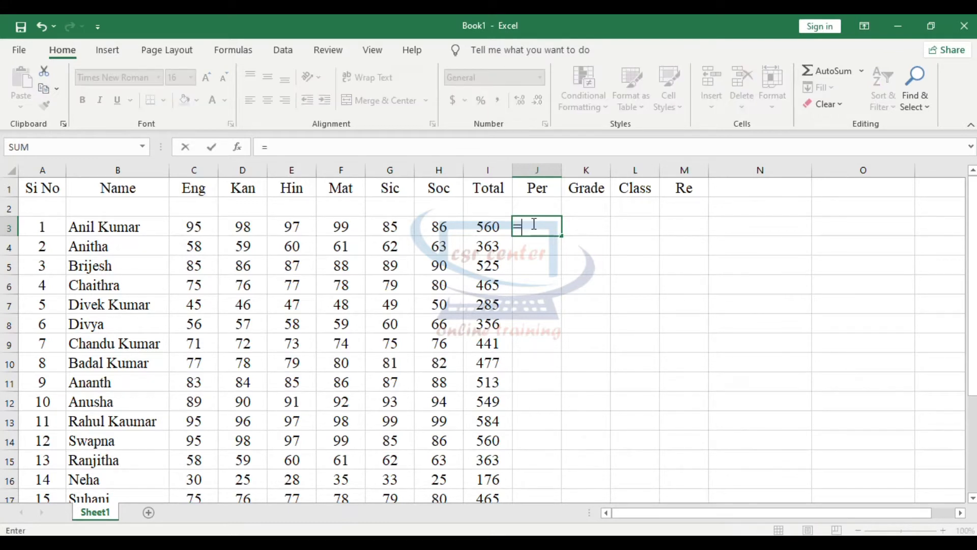
click(492, 223)
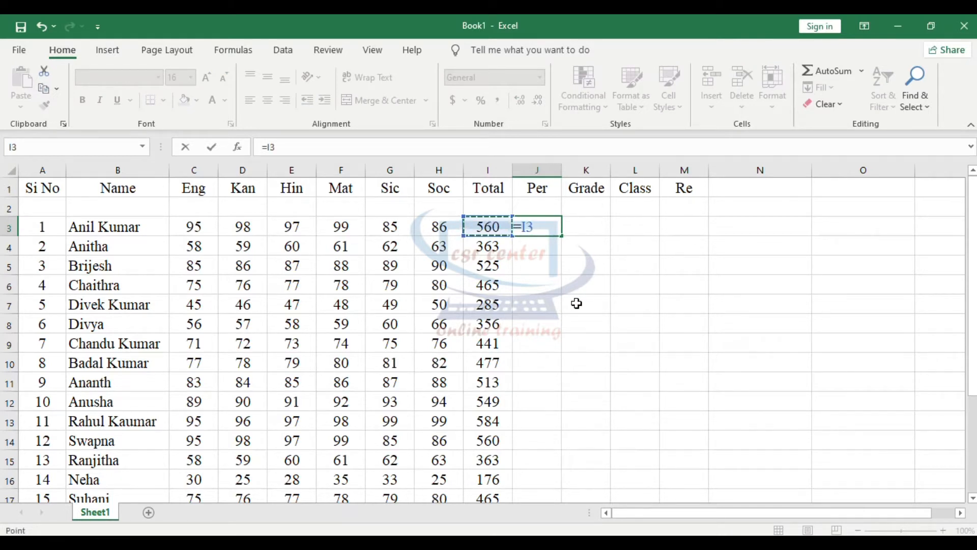
text(/625*100)
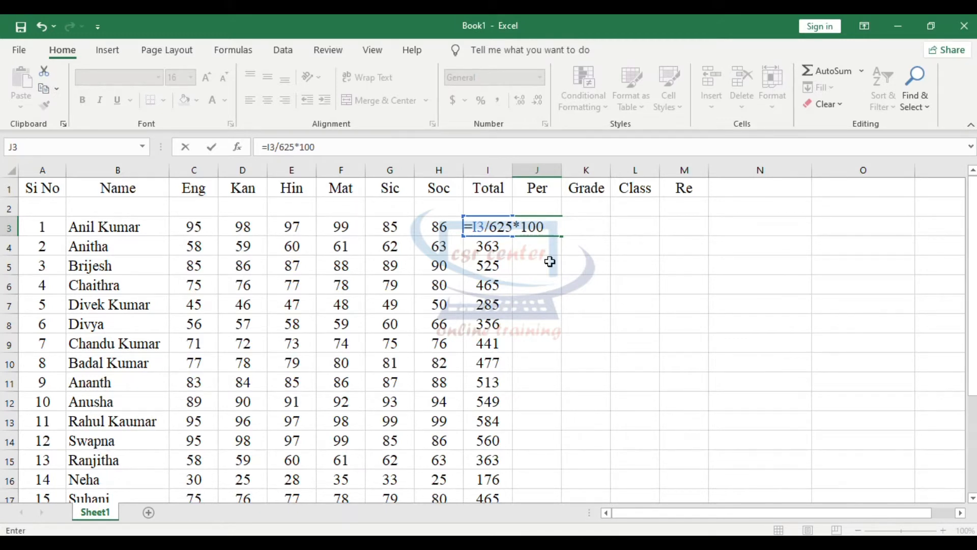
key(Return)
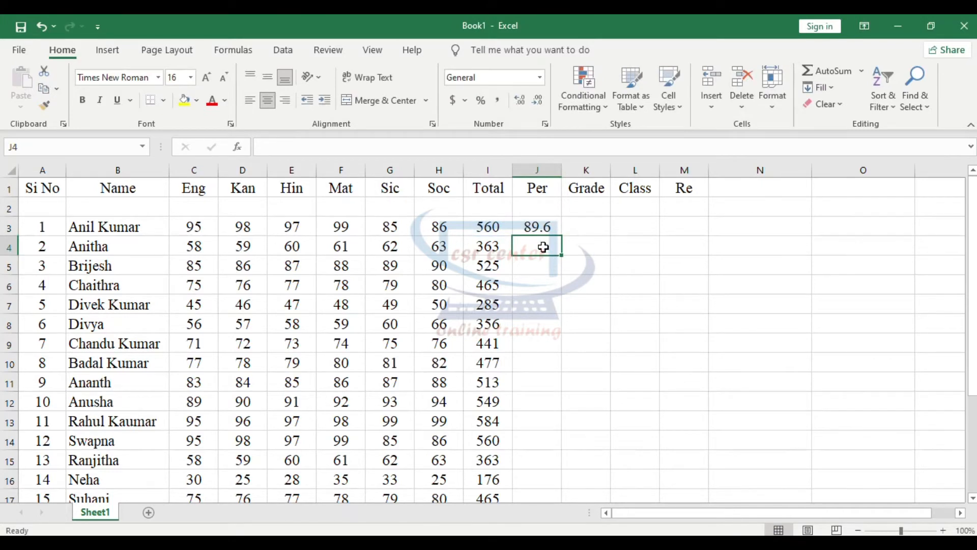
Step: Fill the percentage formula from J3 down the Per column to J23
click(548, 227)
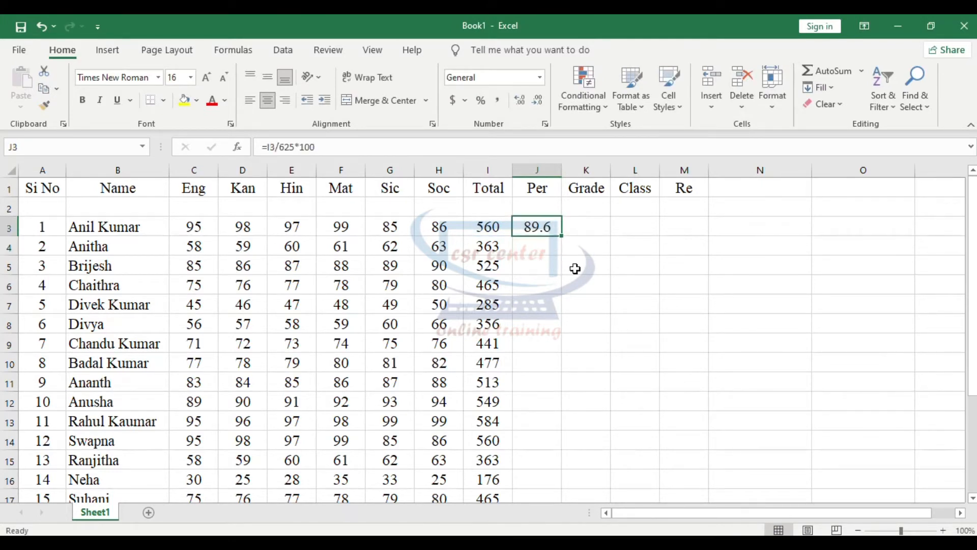
drag(562, 236, 556, 521)
scroll(629, 362, up, 2)
scroll(627, 362, up, 1)
Step: Review the percentages and their formulas in the Per column, comparing how many decimals the values show
click(537, 285)
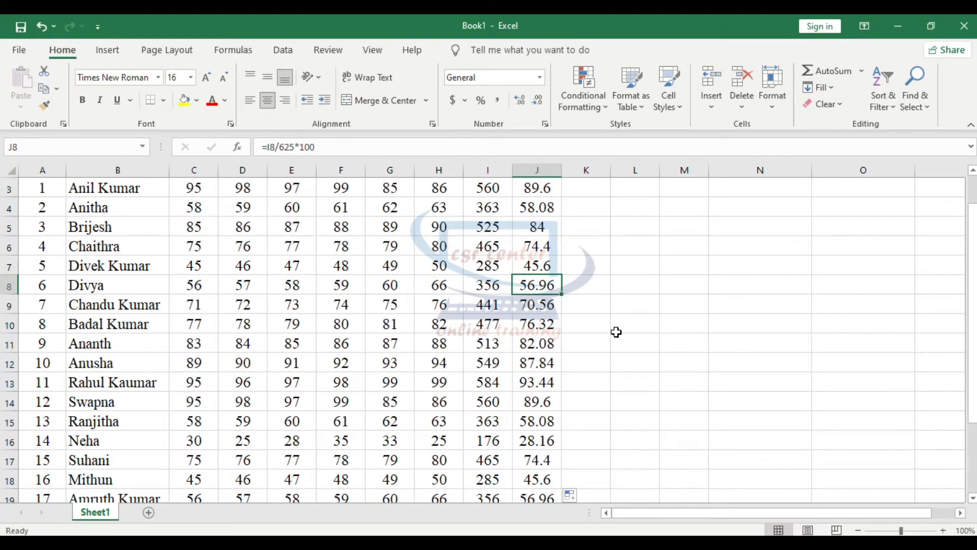
scroll(590, 294, up, 1)
scroll(590, 295, down, 3)
click(250, 284)
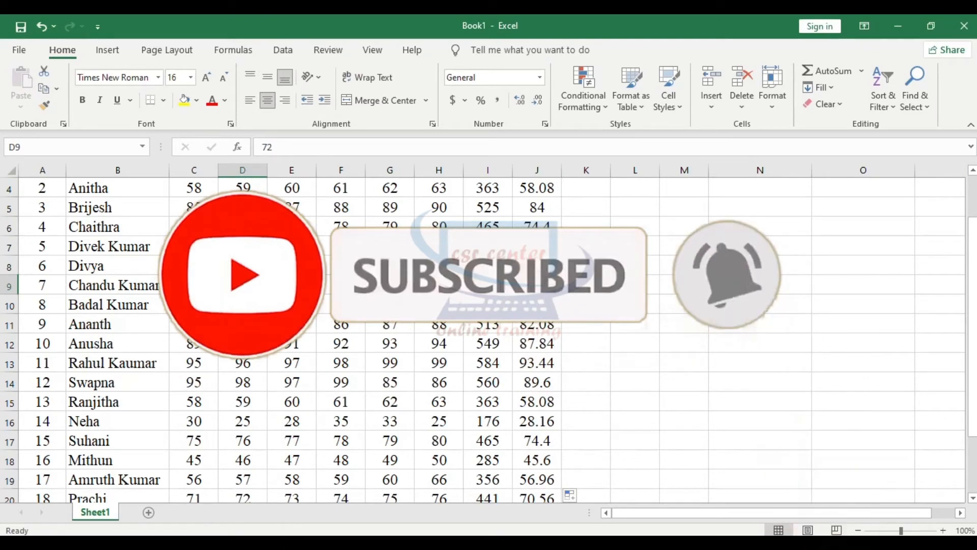
scroll(590, 295, up, 1)
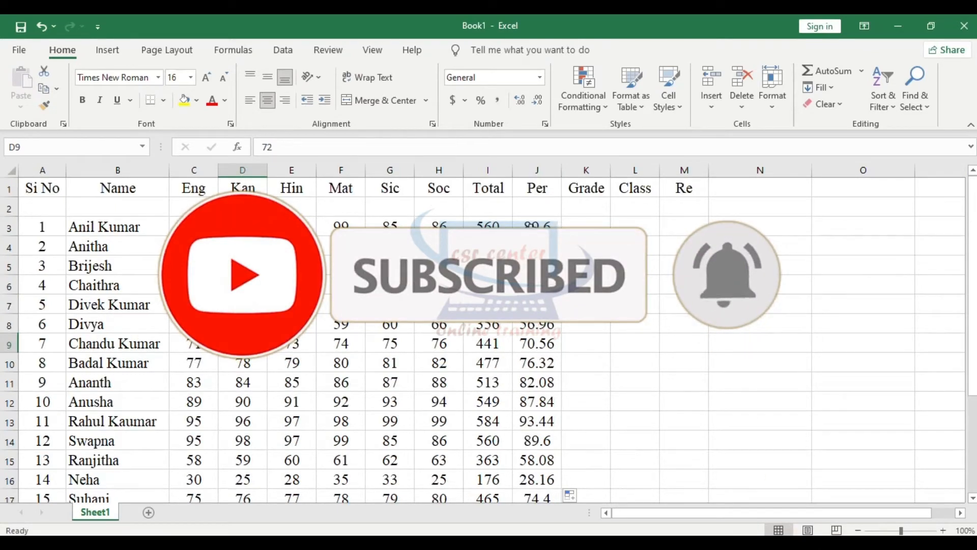
click(541, 228)
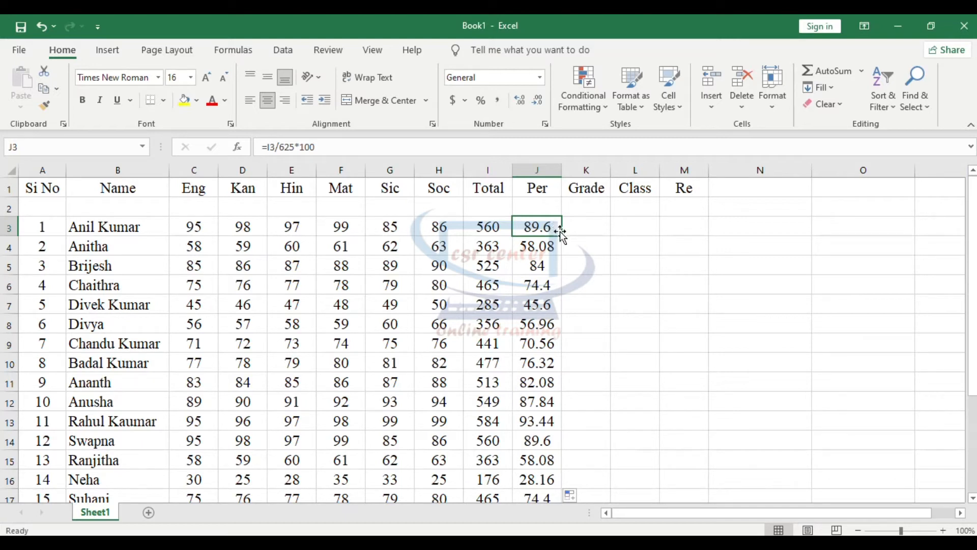
click(551, 246)
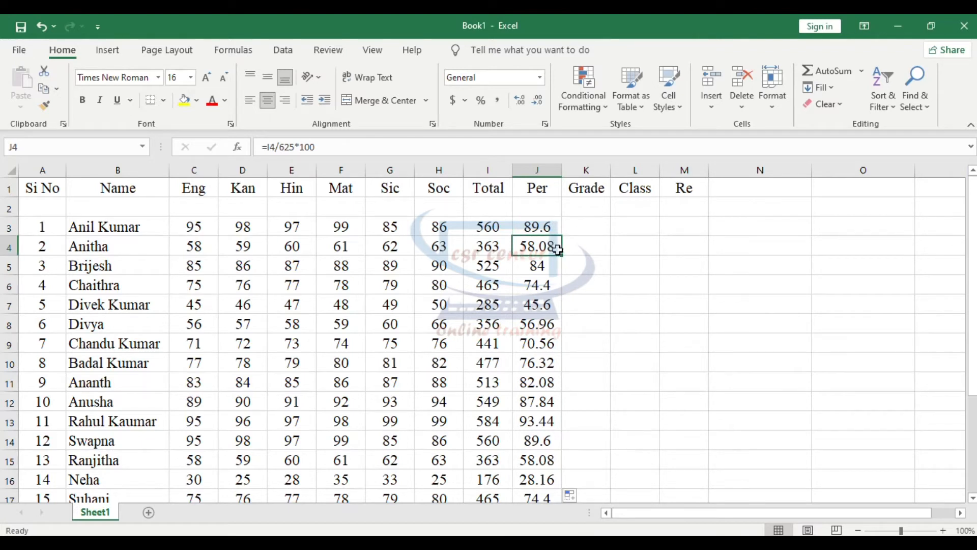
click(543, 268)
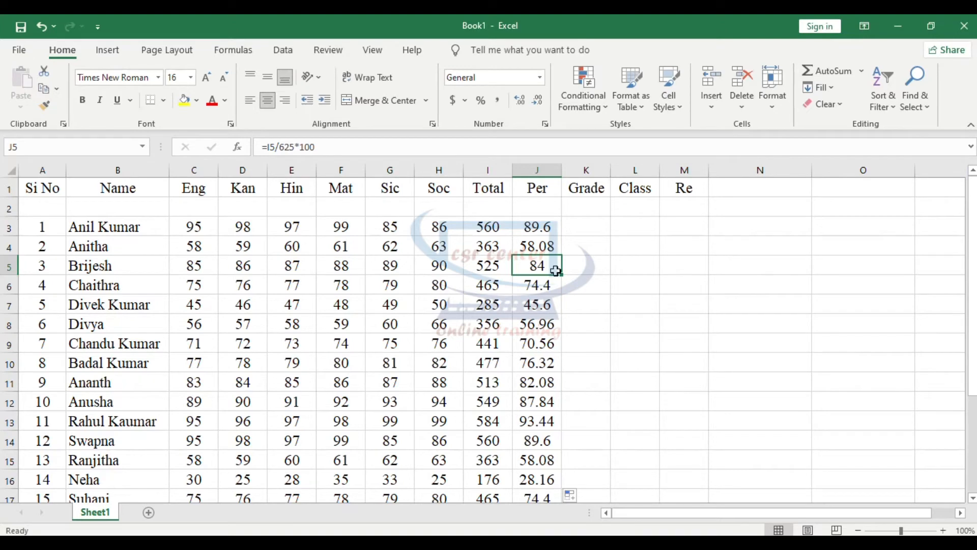
scroll(703, 294, down, 4)
scroll(757, 279, up, 3)
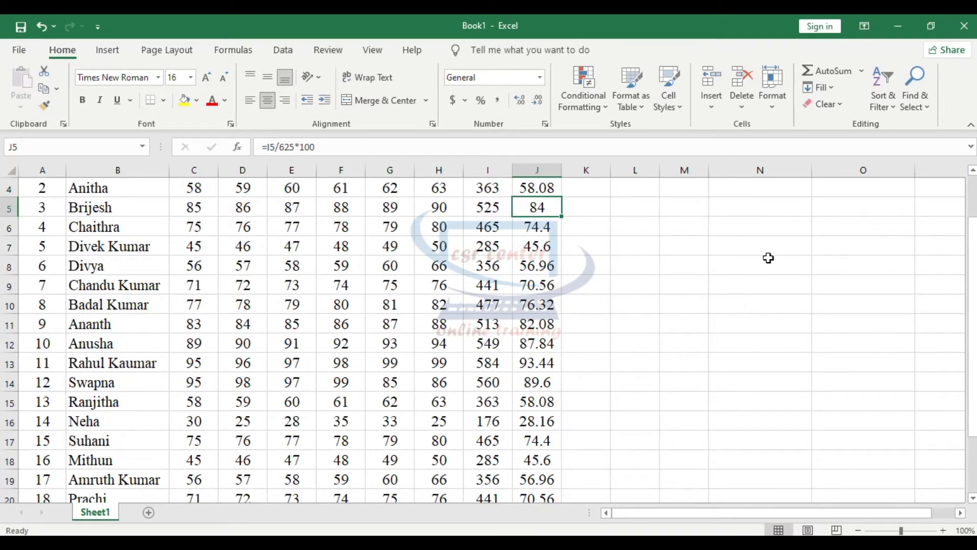
Step: Enter 56.00 in the empty cell N8 to test how trailing decimal zeros are displayed
click(768, 258)
text(56)
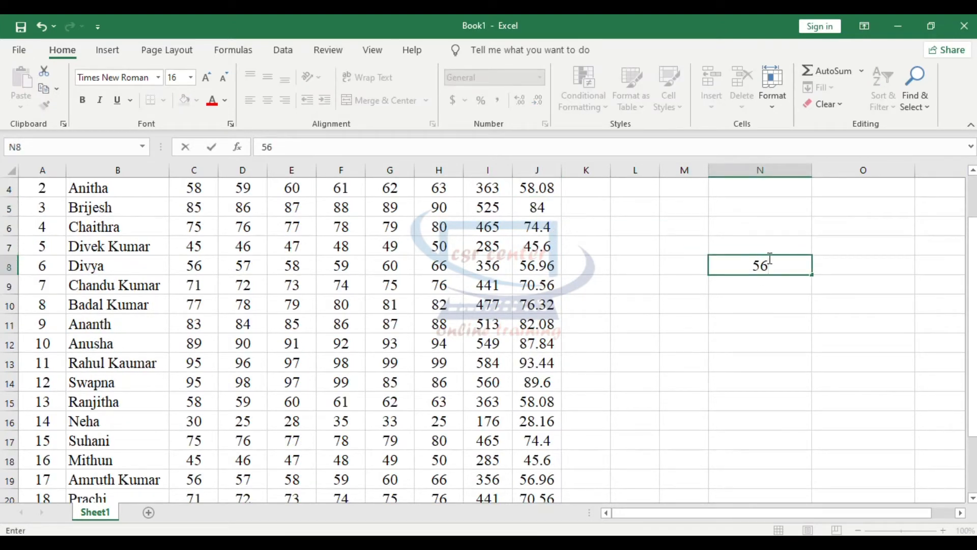
text(.00)
key(Return)
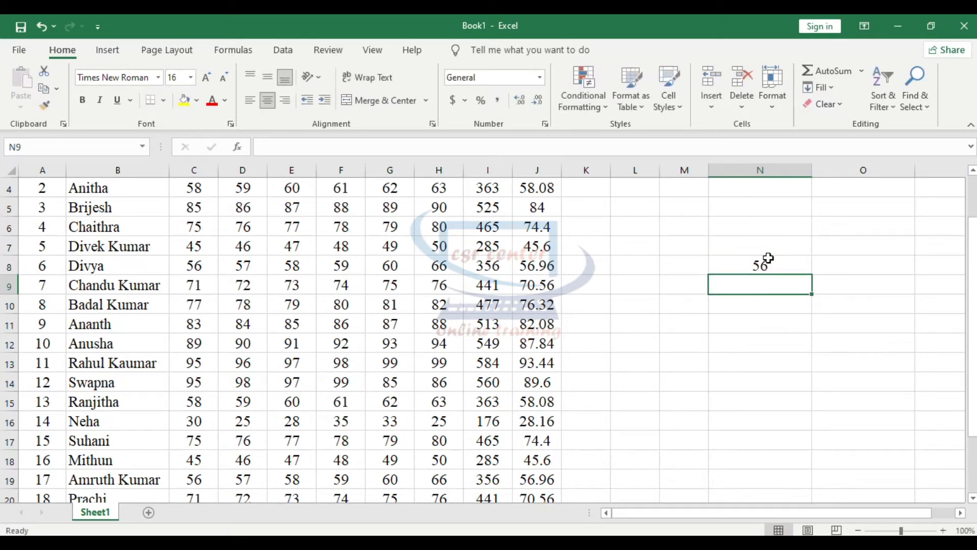
scroll(662, 283, up, 1)
click(626, 288)
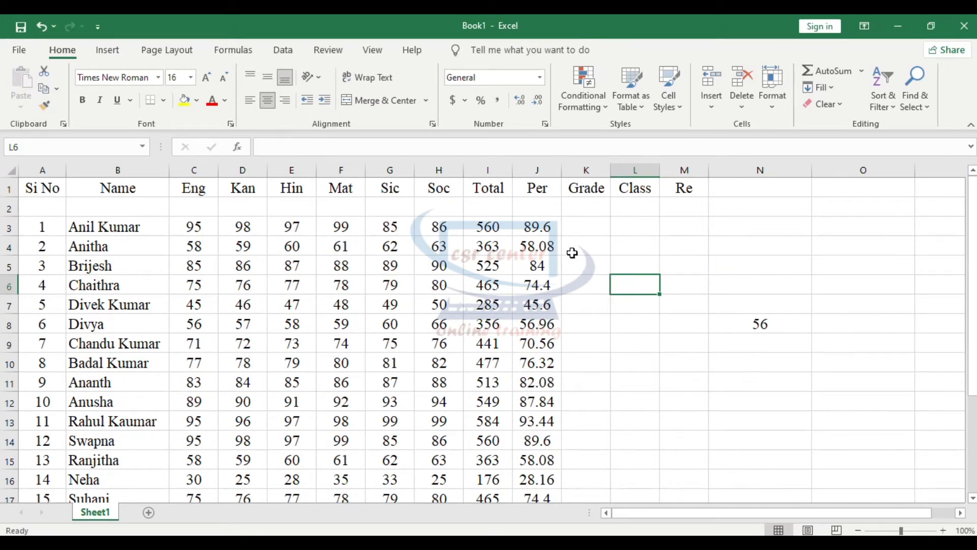
Step: Display the percentages in J3:J23 with two decimal places
click(546, 164)
drag(539, 227, 524, 516)
scroll(615, 285, up, 3)
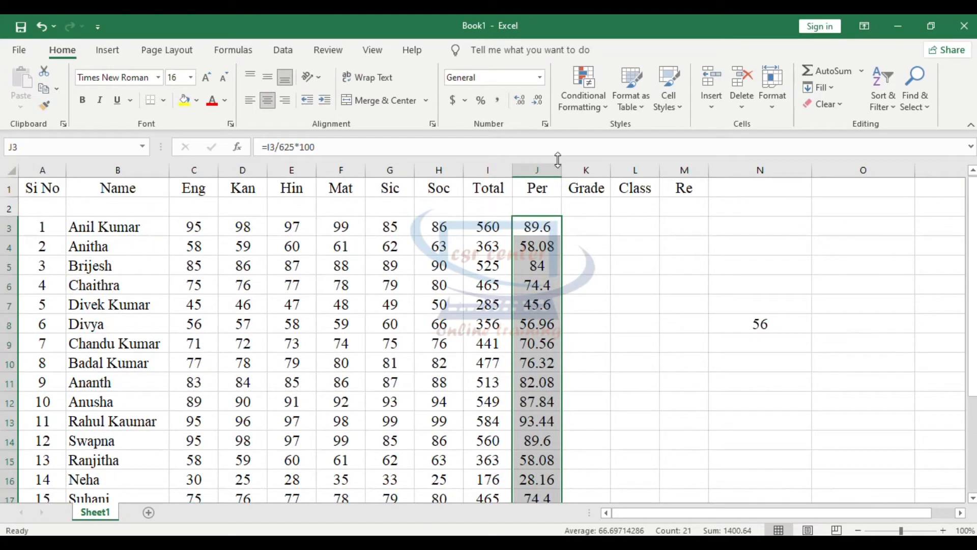
click(521, 100)
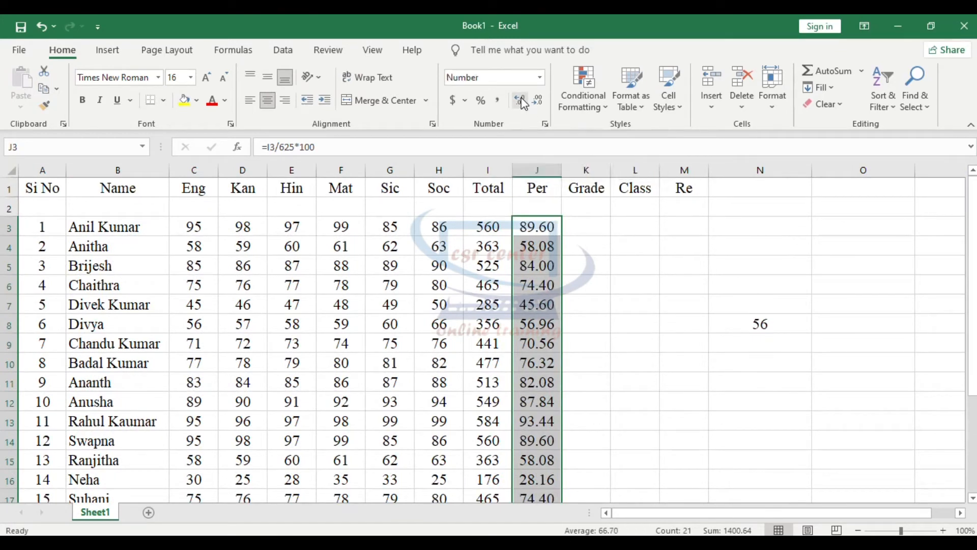
Step: Increase the percentages in J3:J23 to eight decimal places, widening the Per column so the values fit
click(521, 100)
click(521, 100)
click(521, 101)
drag(561, 170, 646, 175)
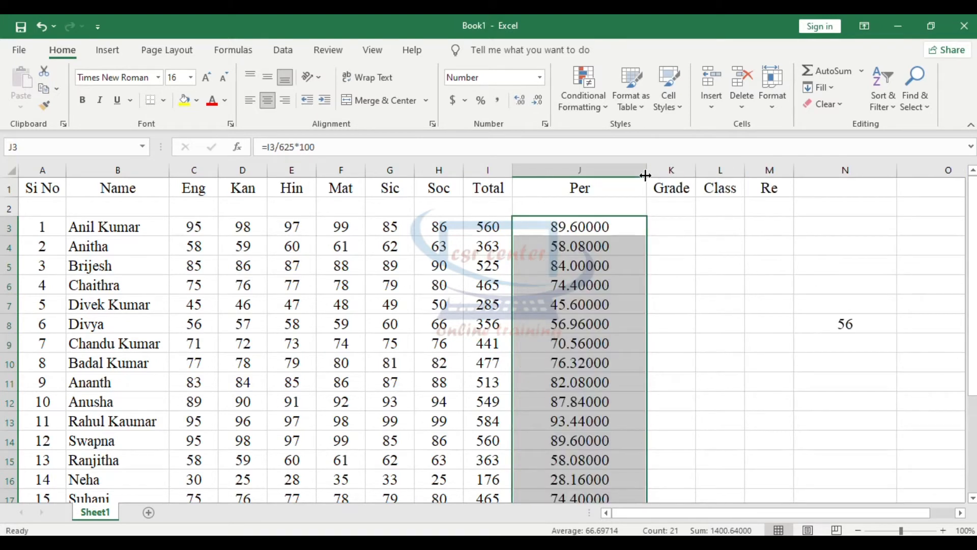
click(519, 101)
click(520, 100)
click(519, 100)
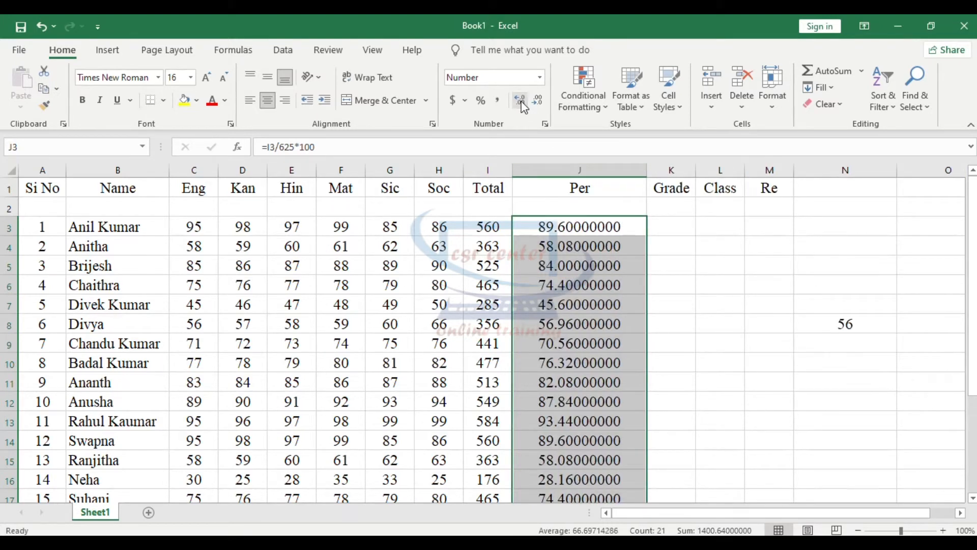
Step: Remove the extra decimal places from the selected percentages in the Per column
click(539, 101)
click(538, 102)
click(539, 102)
click(539, 101)
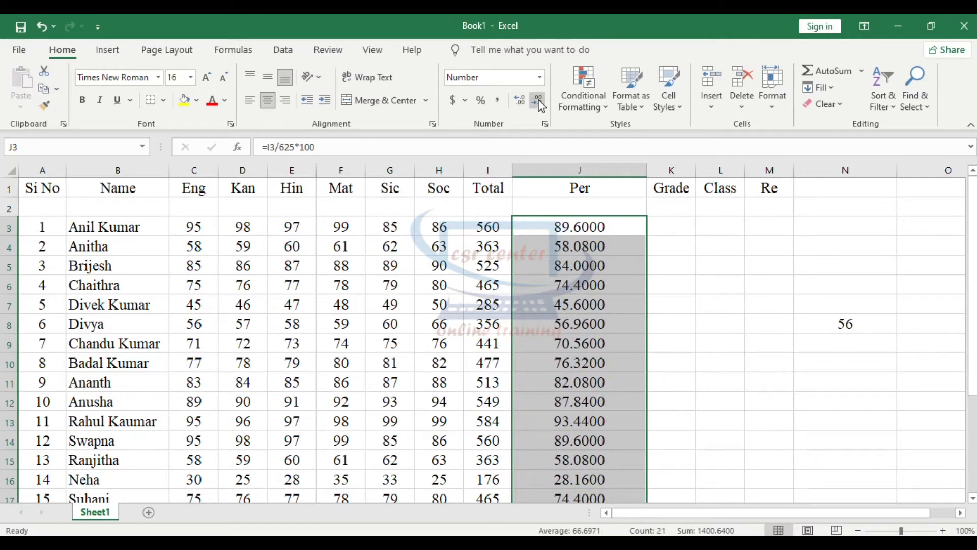
click(539, 102)
click(538, 102)
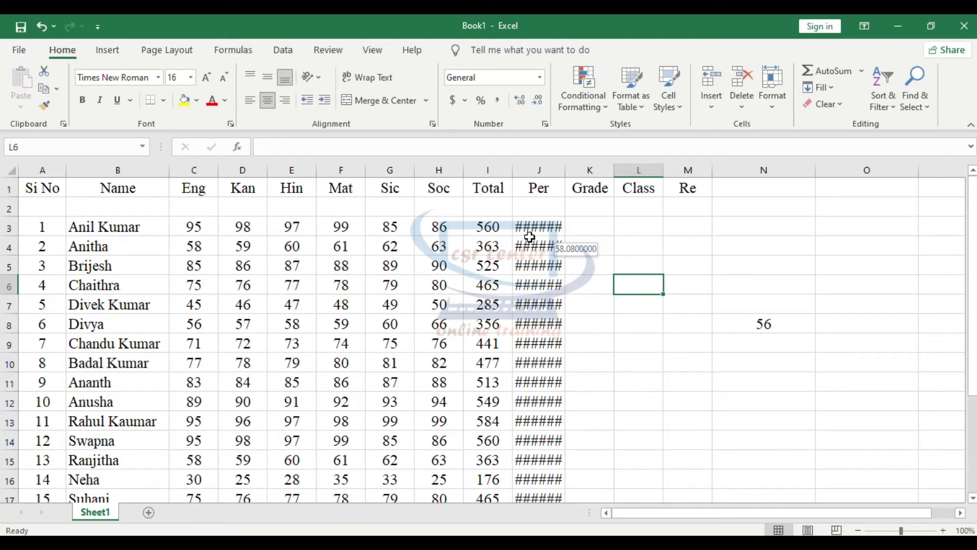
Step: Widen the Per column until its long decimal values fit, and narrow it again to compare how they display
click(553, 225)
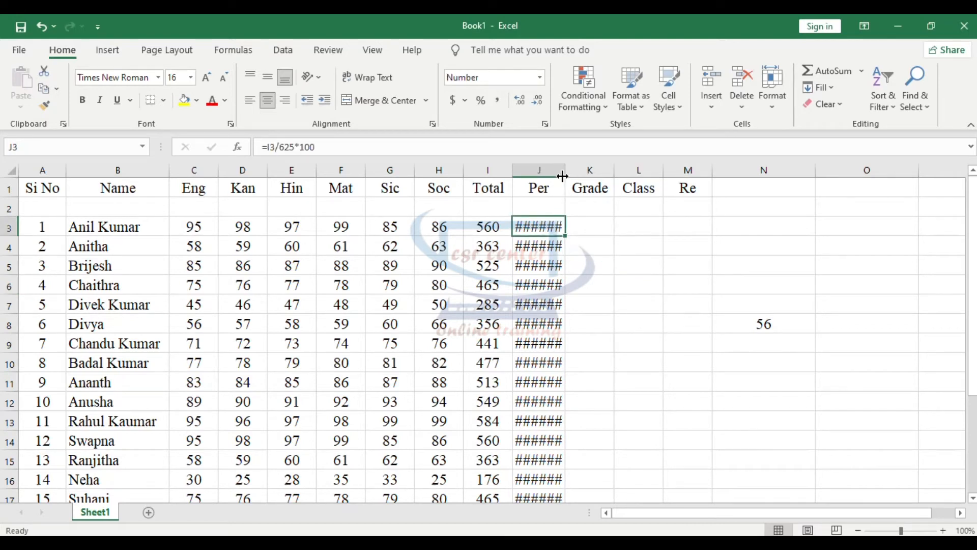
drag(563, 168, 609, 168)
click(681, 267)
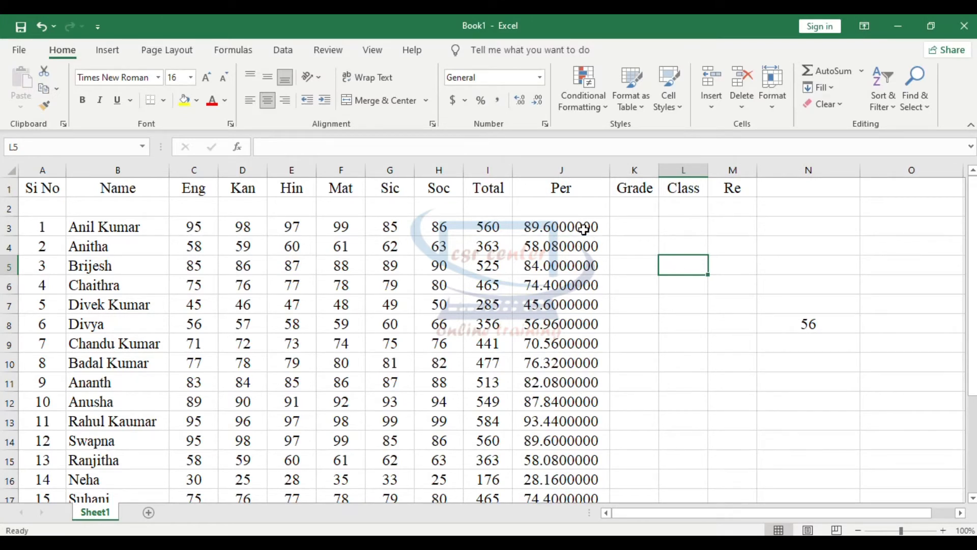
drag(610, 168, 556, 168)
click(591, 281)
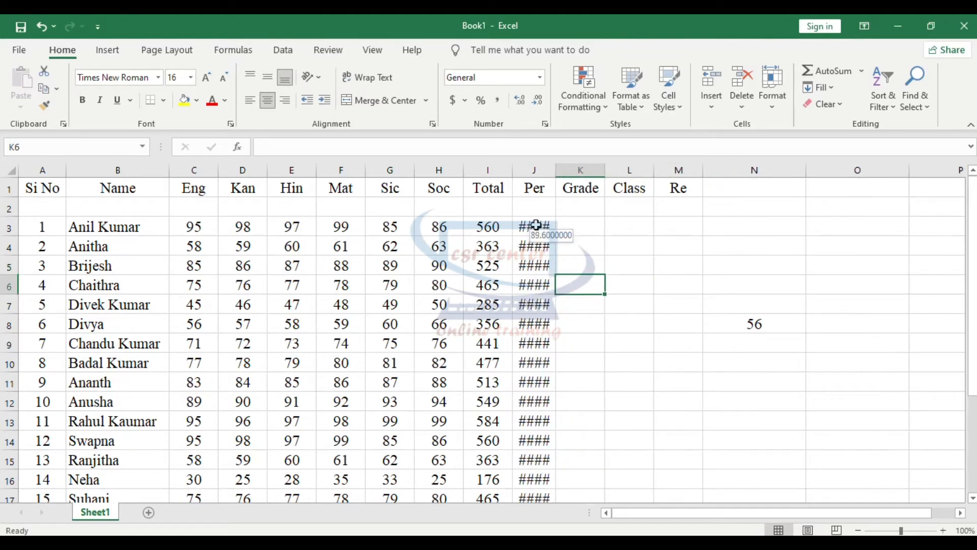
Step: Widen the Per column and reduce the percentages in J3:J23 to two decimal places
drag(551, 175, 632, 173)
drag(600, 227, 597, 505)
click(541, 102)
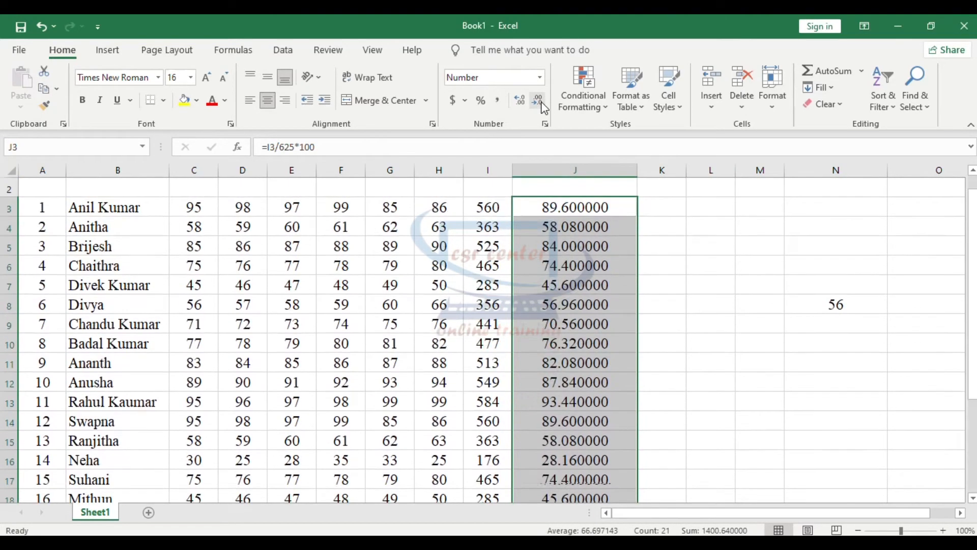
click(541, 102)
click(541, 102)
click(542, 102)
click(542, 101)
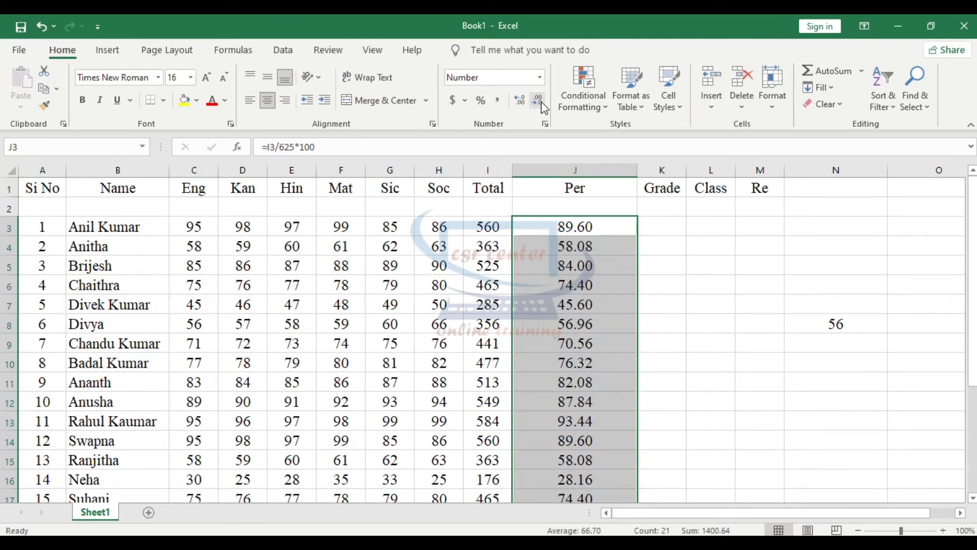
Step: Try the dollar, pound, euro and Chinese yuan accounting formats in turn on the percentages in J3:J23
click(456, 100)
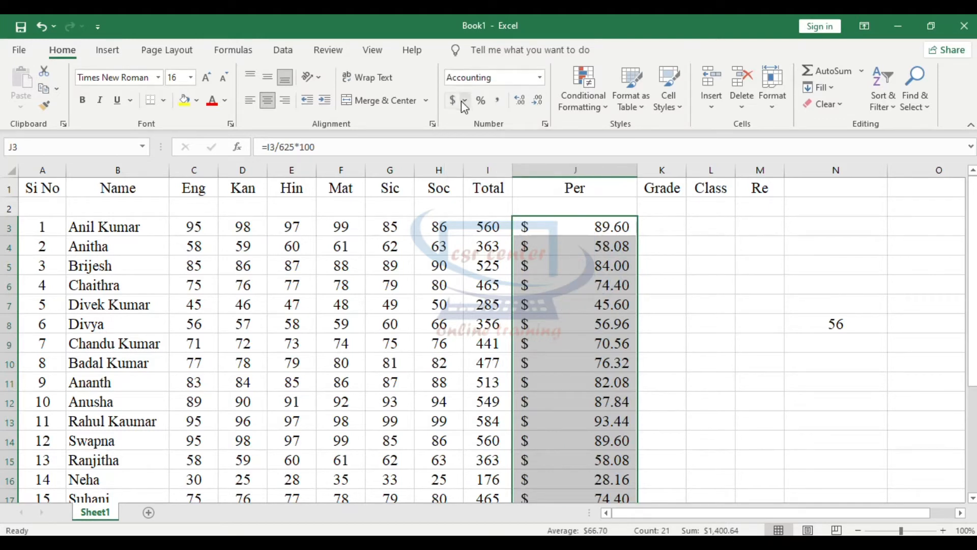
click(466, 100)
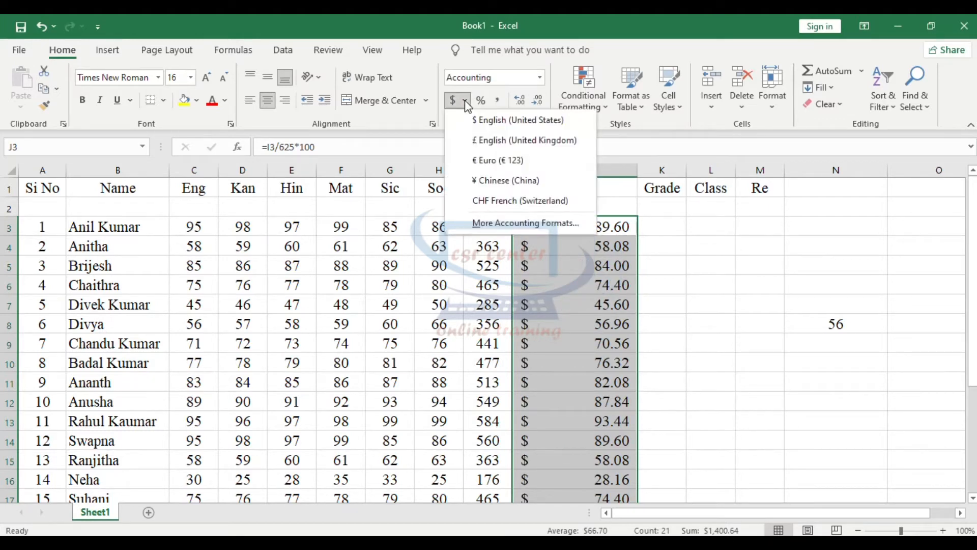
click(509, 140)
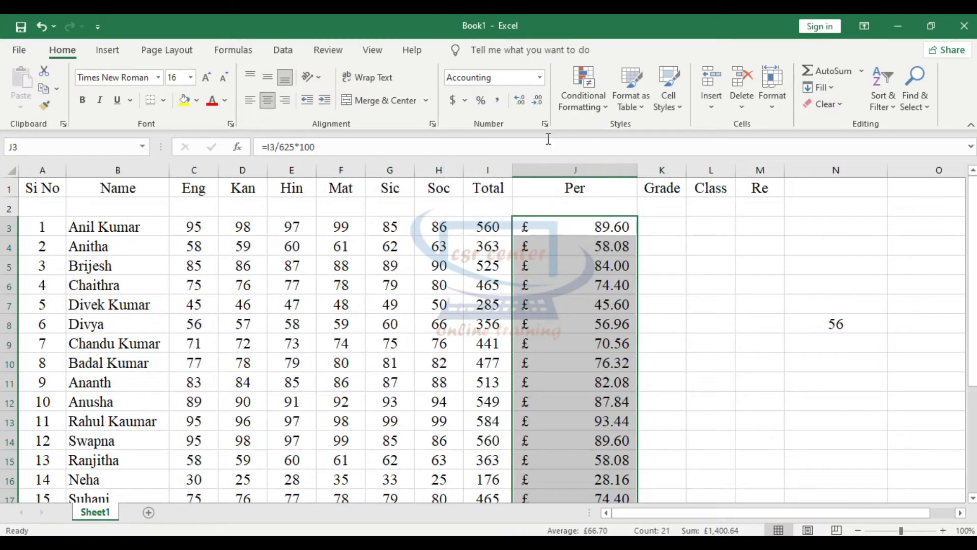
click(465, 100)
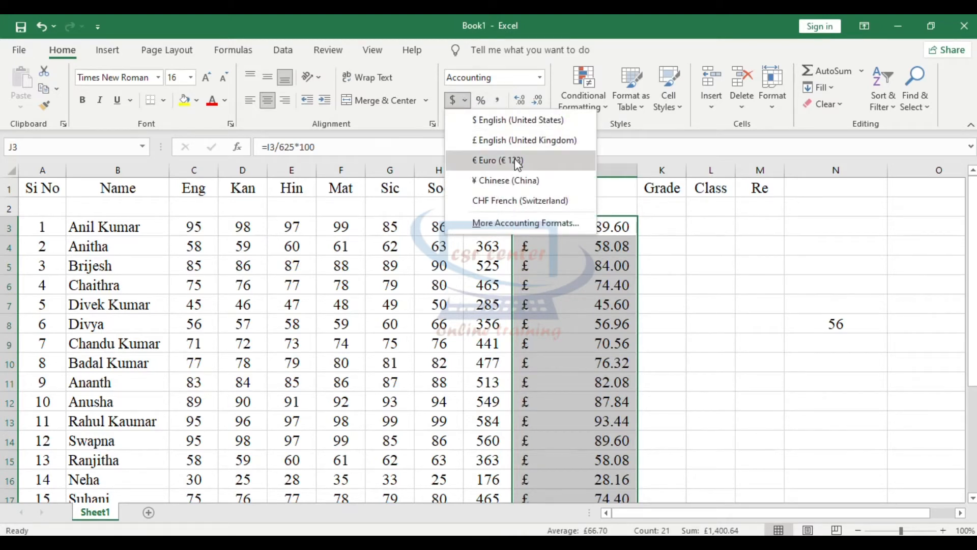
click(509, 221)
click(465, 100)
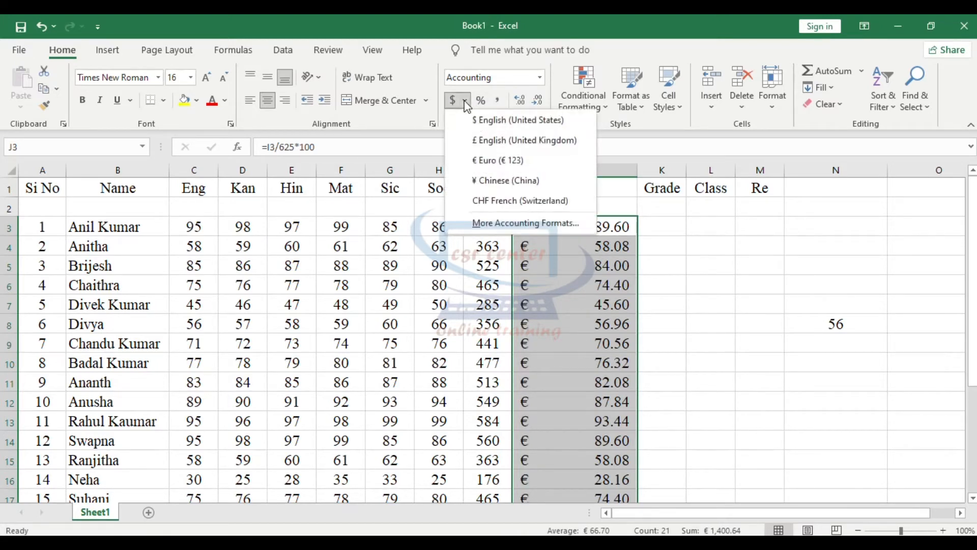
click(497, 181)
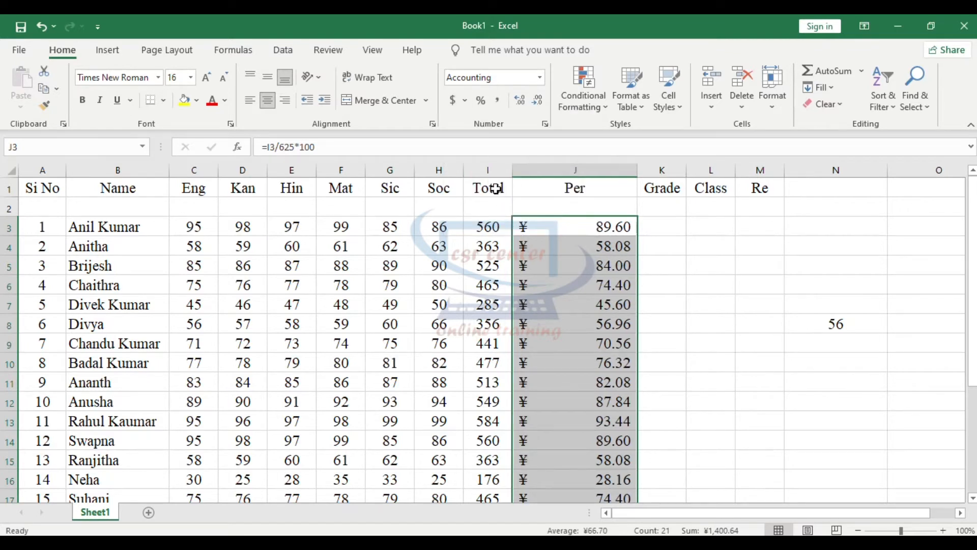
click(467, 100)
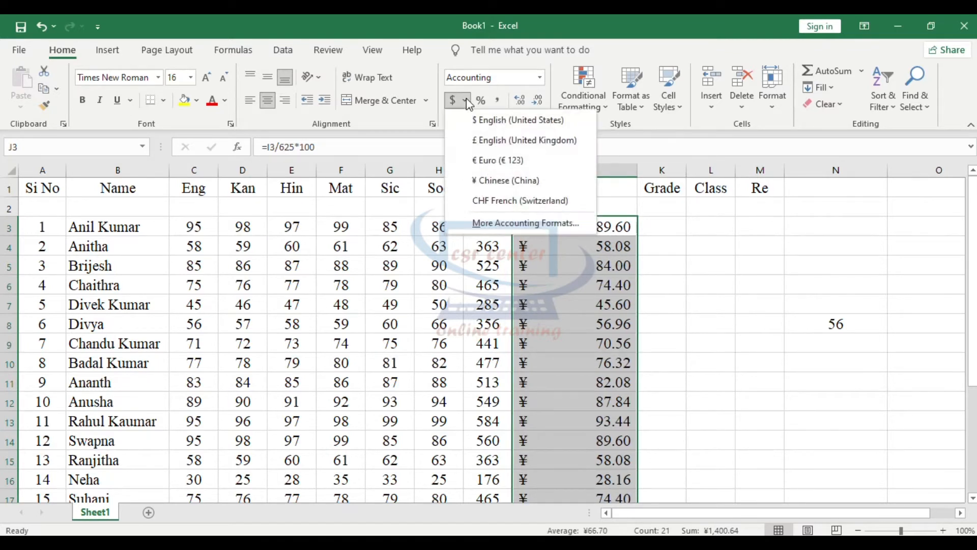
click(569, 266)
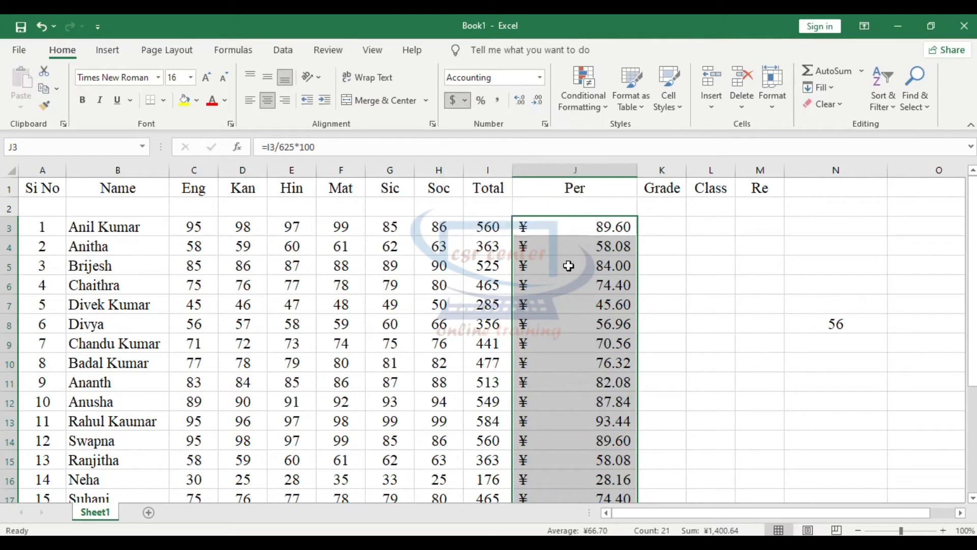
Step: Undo the yuan, euro and pound accounting formats on the Per values
key(ctrl+z)
key(ctrl+z)
key(ctrl+z)
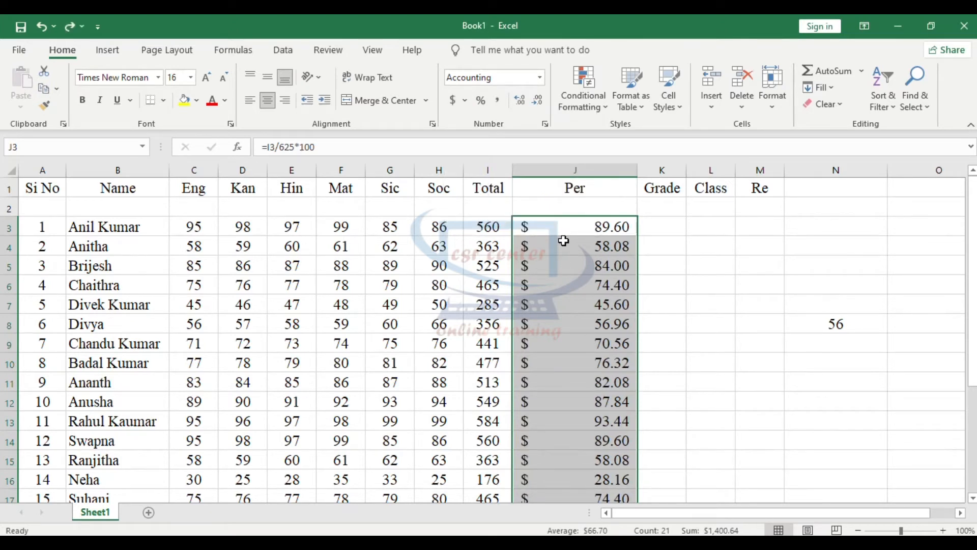
Step: Try the Percent style on J3:J23, and undo back to the plain number format with two decimals
click(481, 101)
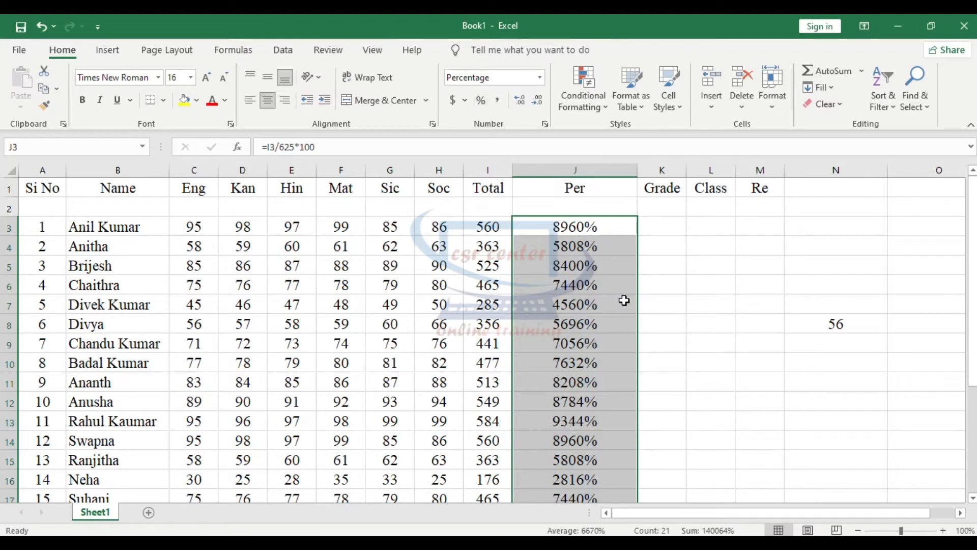
click(487, 101)
key(ctrl+z)
key(ctrl+z)
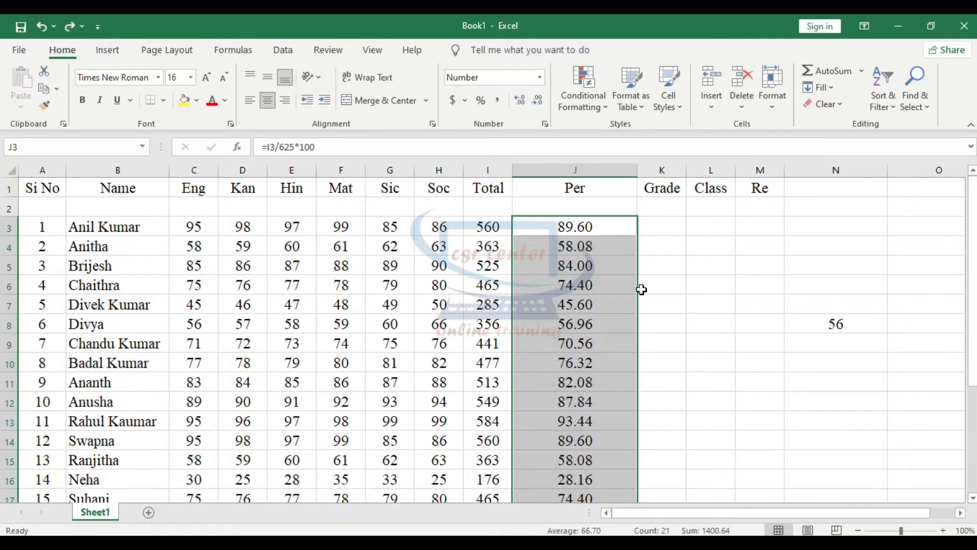
Step: Narrow the Per column to fit its two-decimal values
click(630, 281)
drag(637, 170, 571, 168)
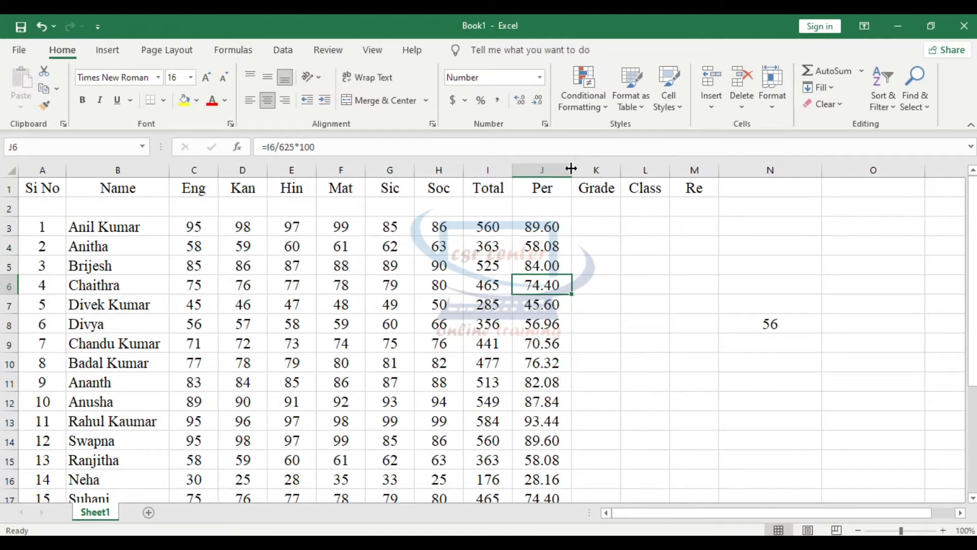
click(603, 224)
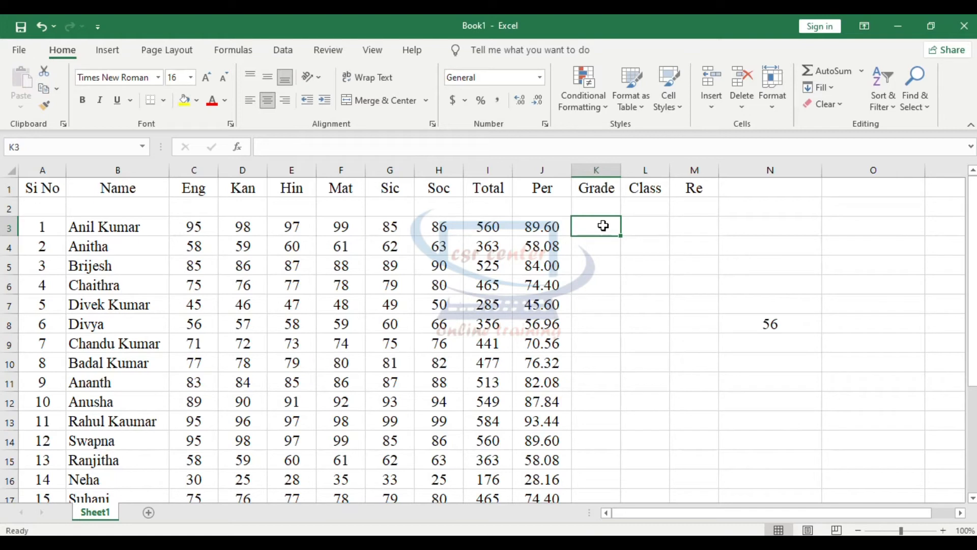
click(648, 229)
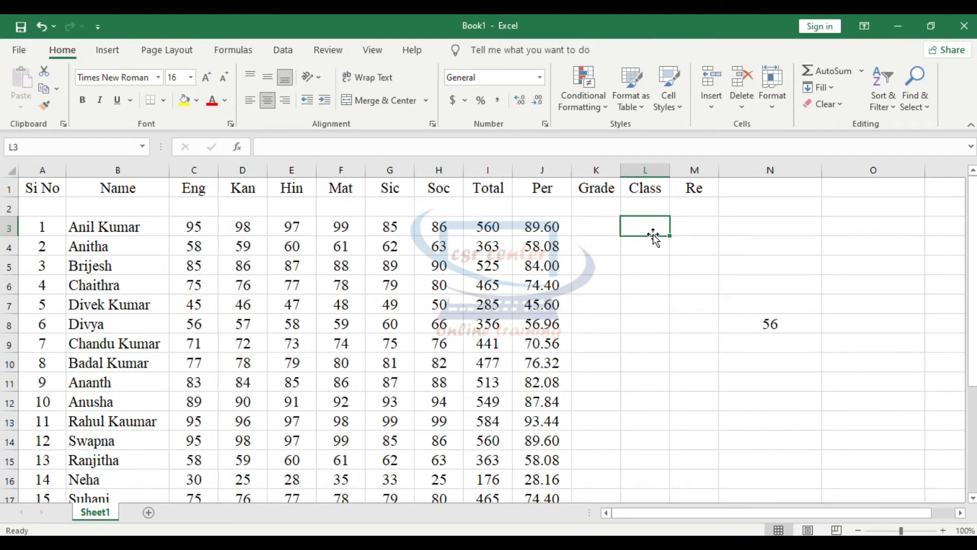
Step: Widen the Class column to many times its width to make room for a long formula, keeping the Total column in view
click(942, 363)
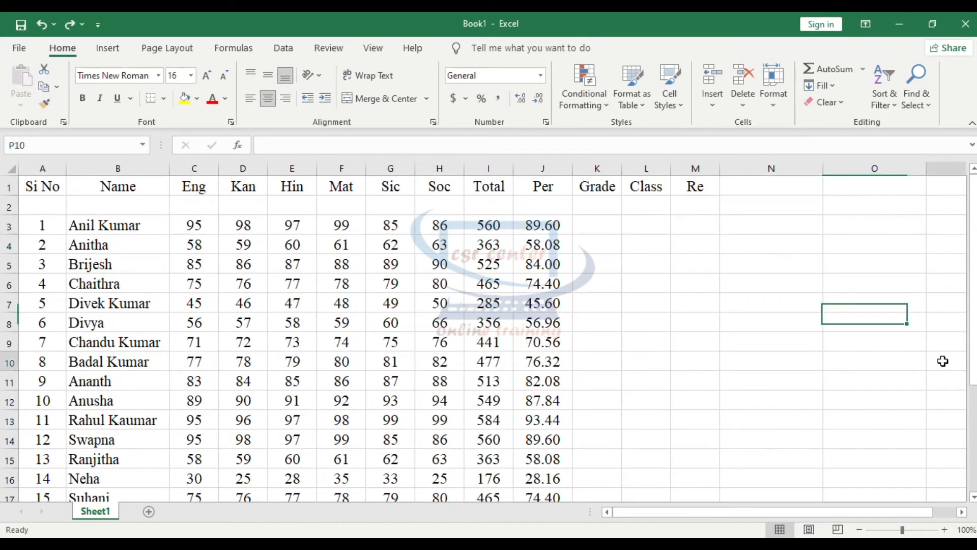
key(Right)
key(Right)
key(Right)
key(Right)
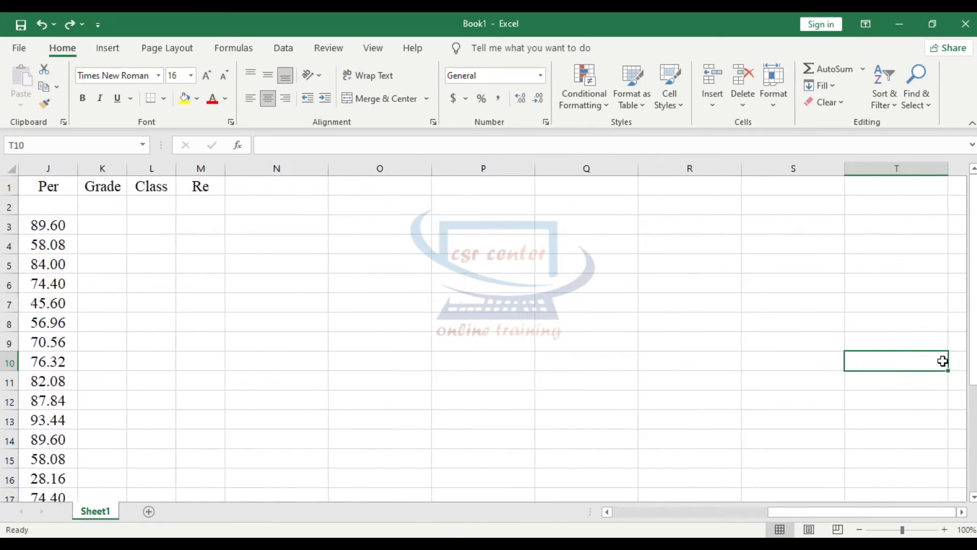
drag(176, 166, 831, 164)
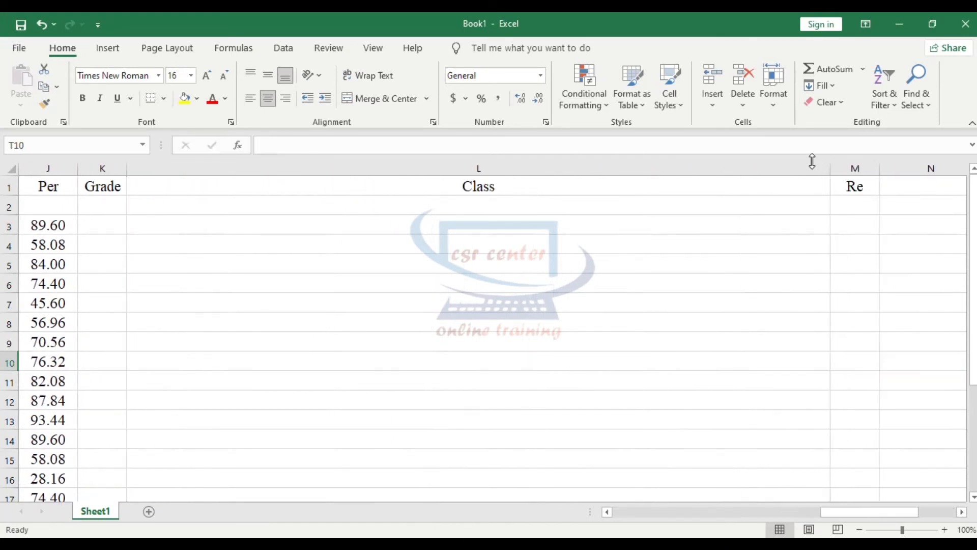
click(609, 512)
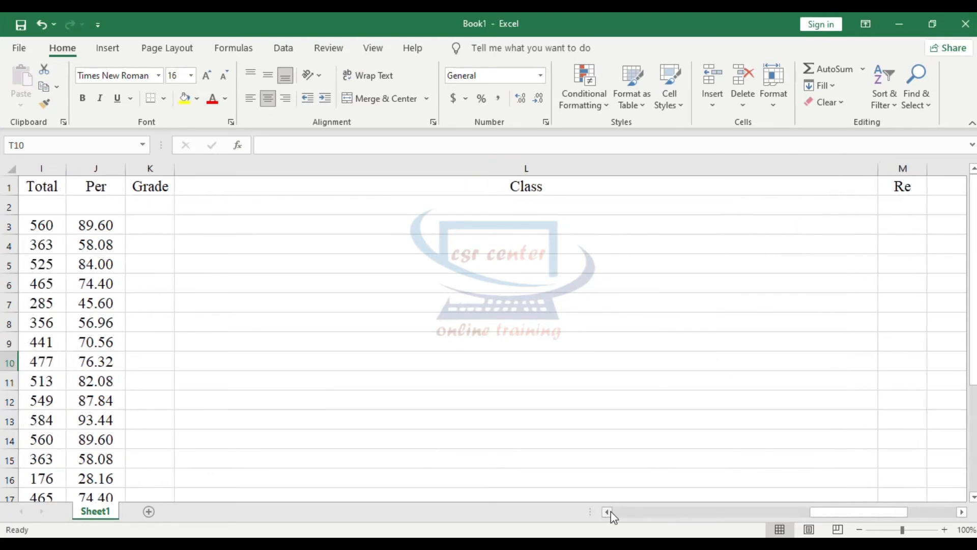
Step: Start an IF formula in L3, the first student's Class cell, returning "Distinction" when the total in I3 is greater than 530
click(53, 226)
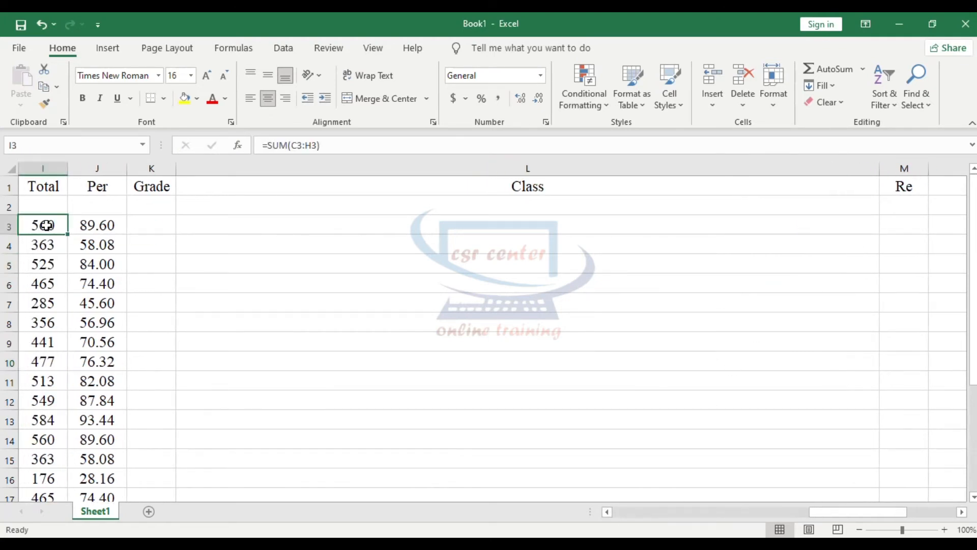
click(197, 229)
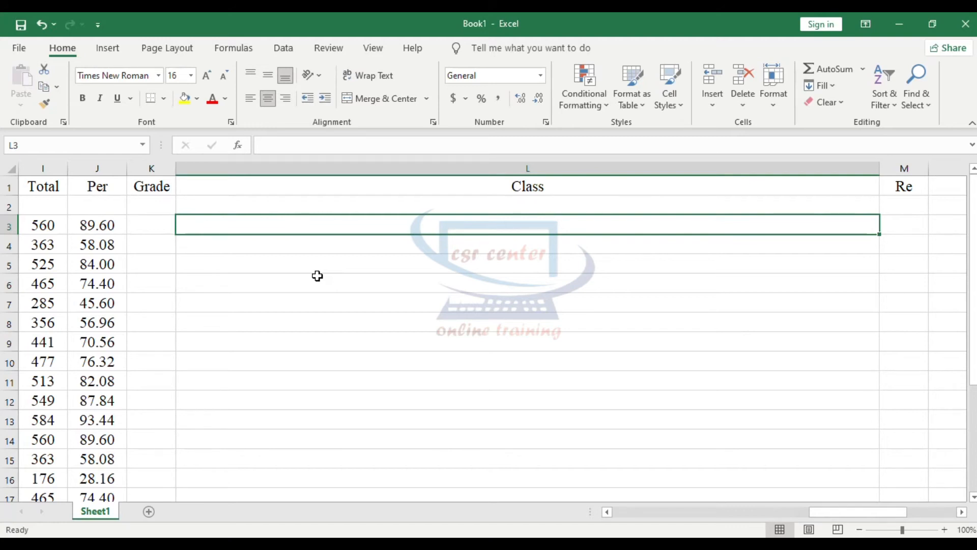
text(=)
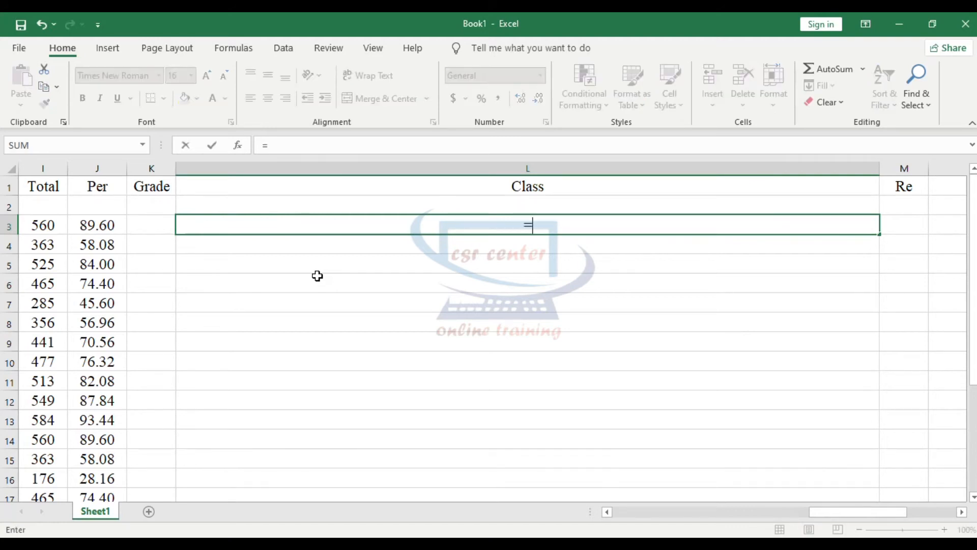
text(if)
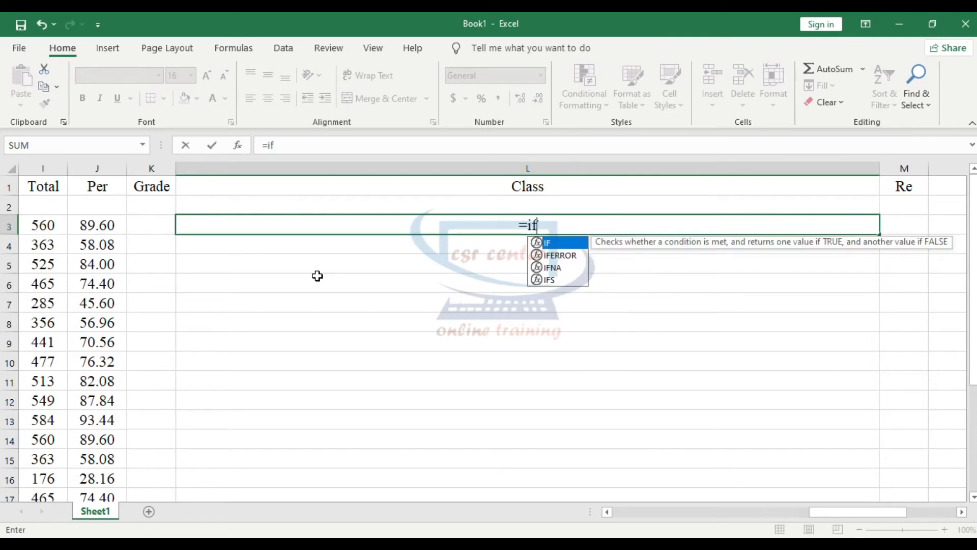
text(()
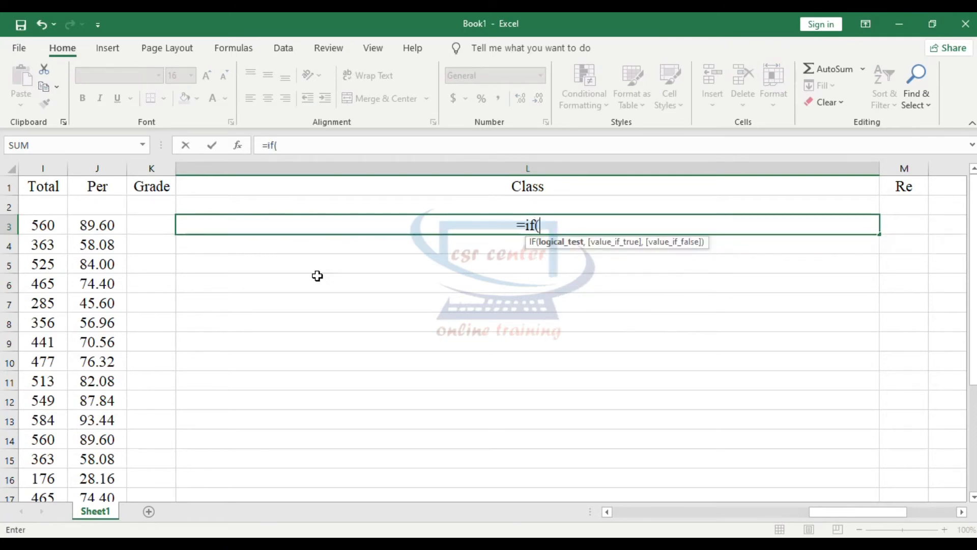
click(48, 227)
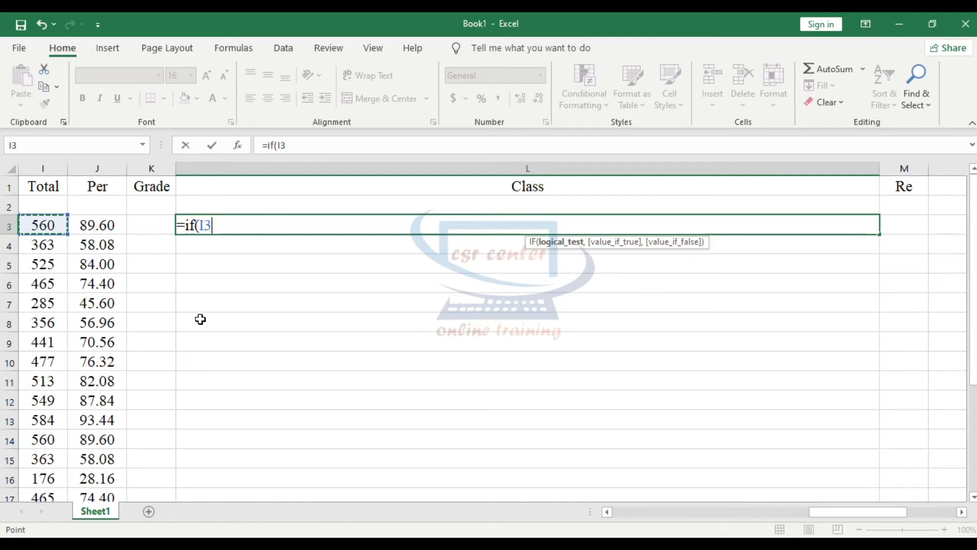
text(>)
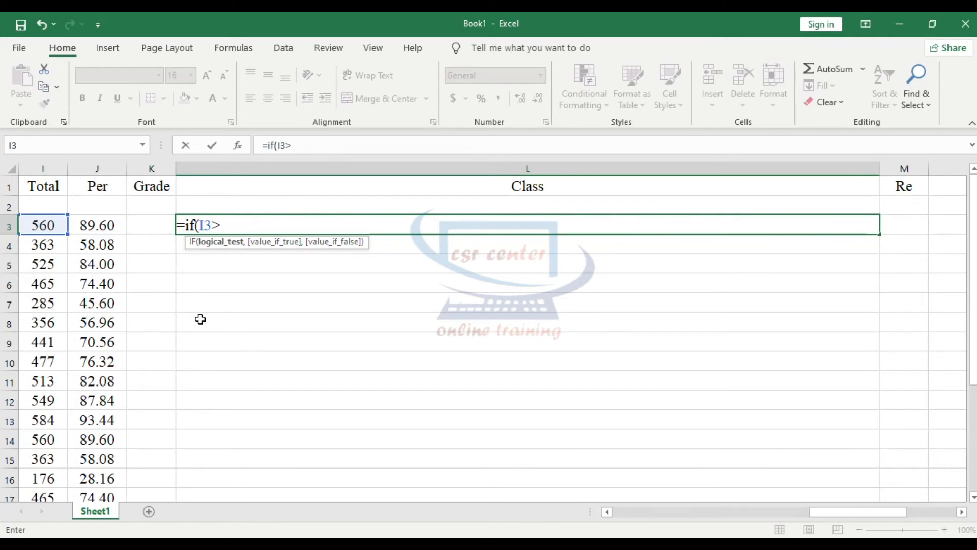
text(530)
text(,)
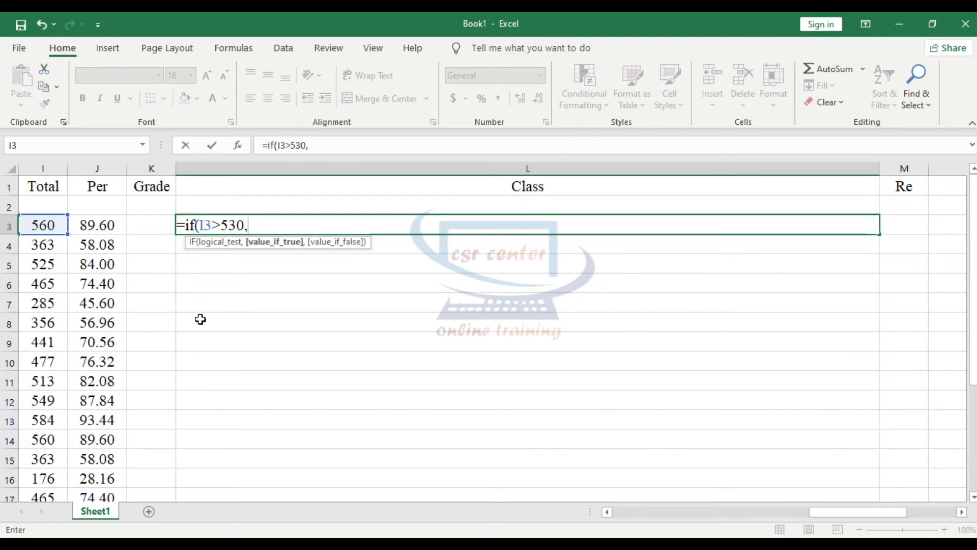
text("Distinction)
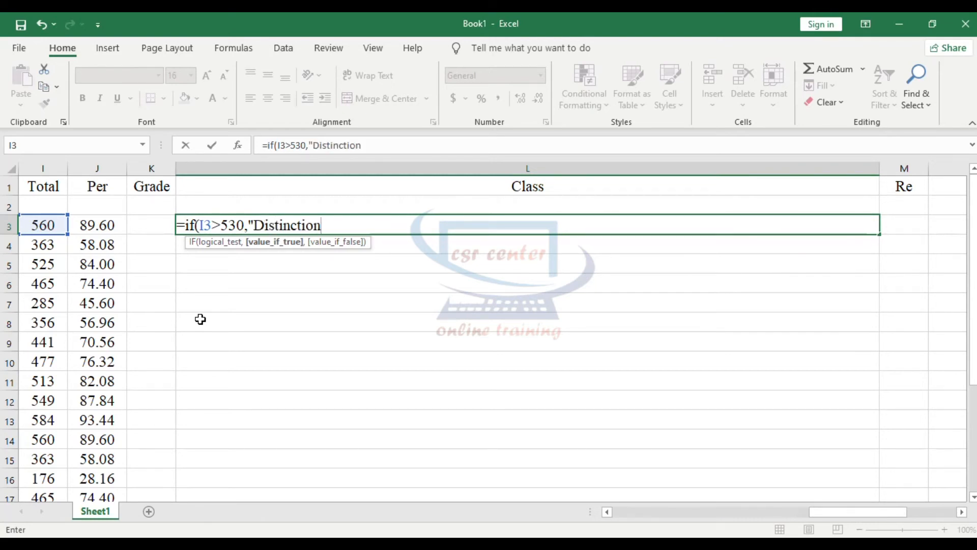
text(",)
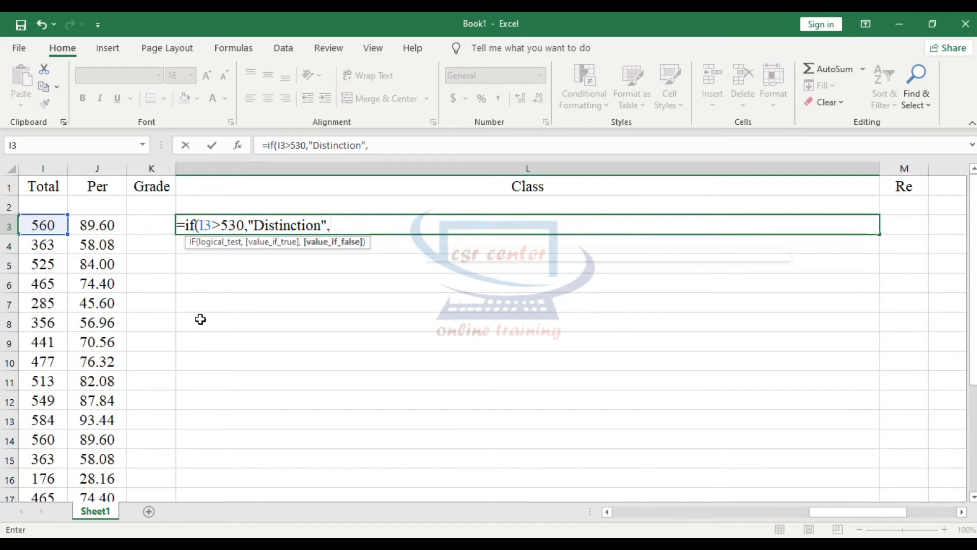
Step: Nest a second IF in the Class formula that returns "1 st Class" when I3 is greater than 360
text(if()
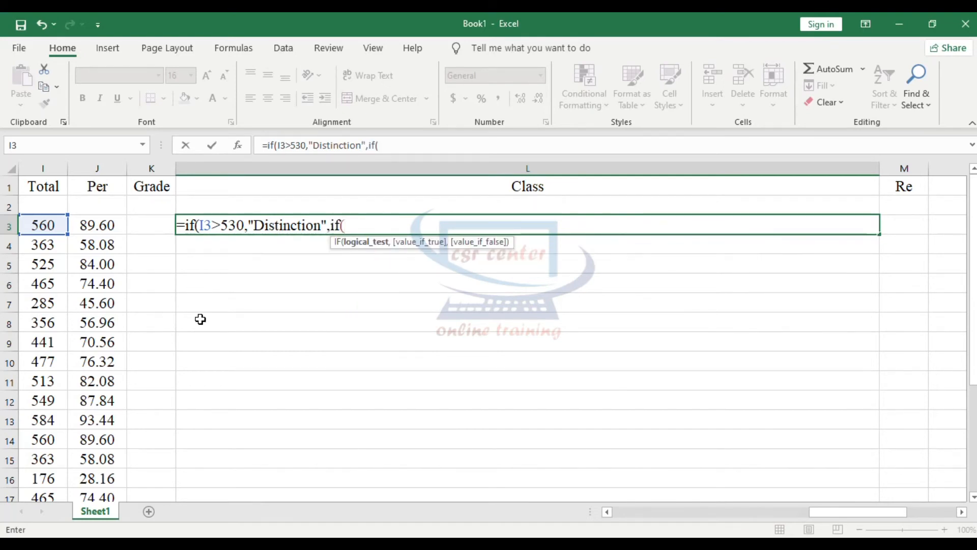
click(43, 223)
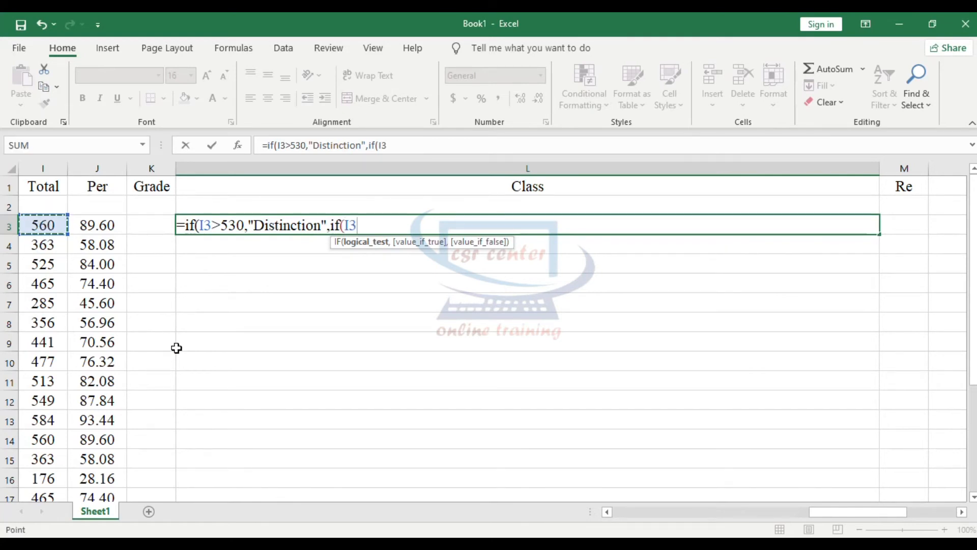
text(>360)
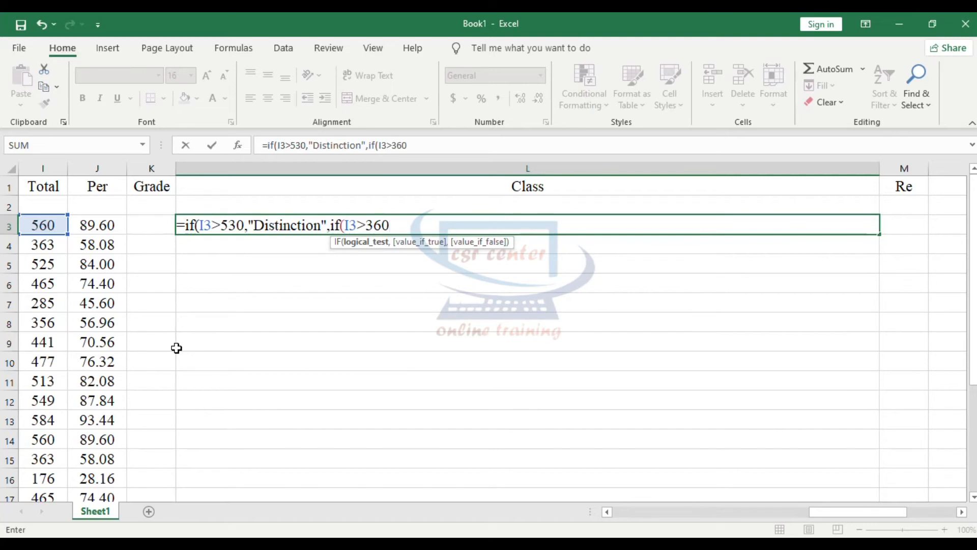
text(,)
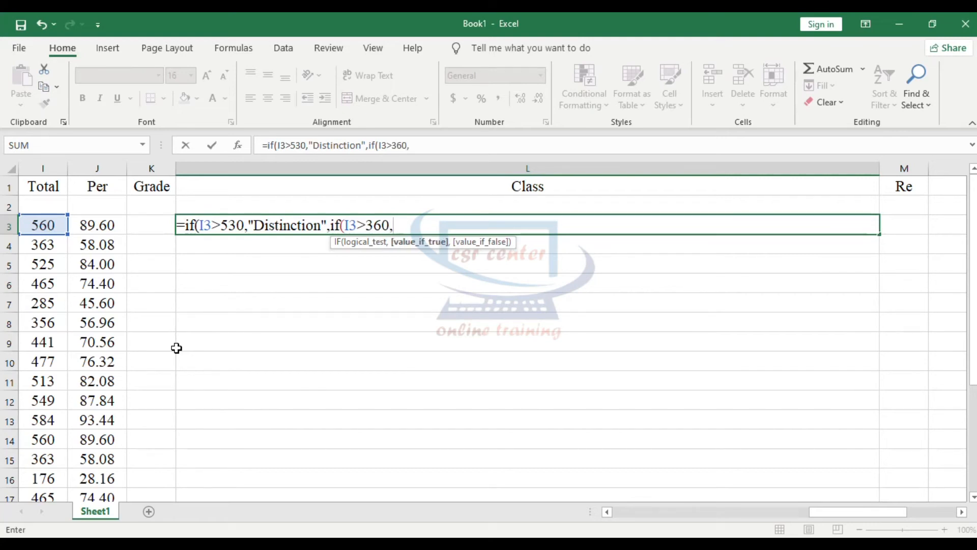
text("1 st Class)
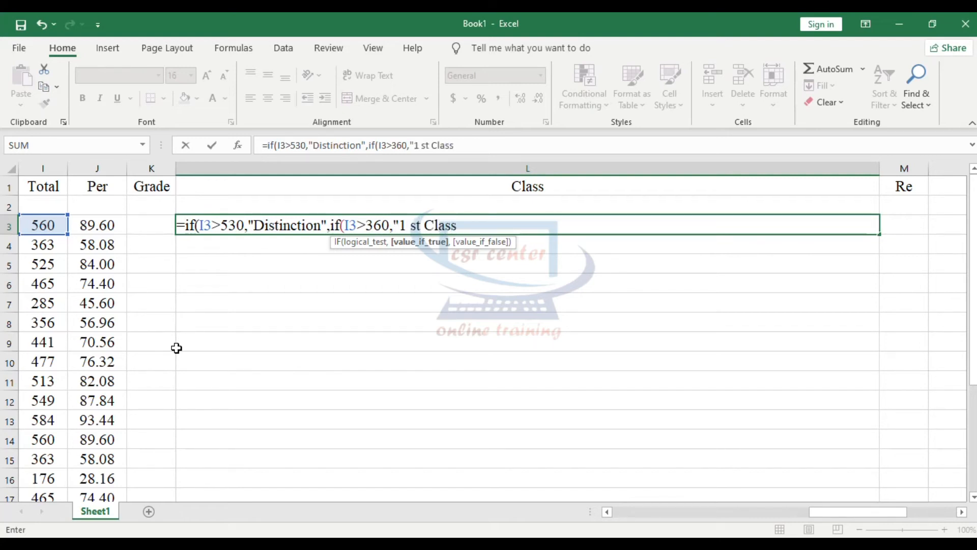
Step: Nest a third IF in the Class formula that returns "2 nd Class" when I3 is greater than 260
text(",if)
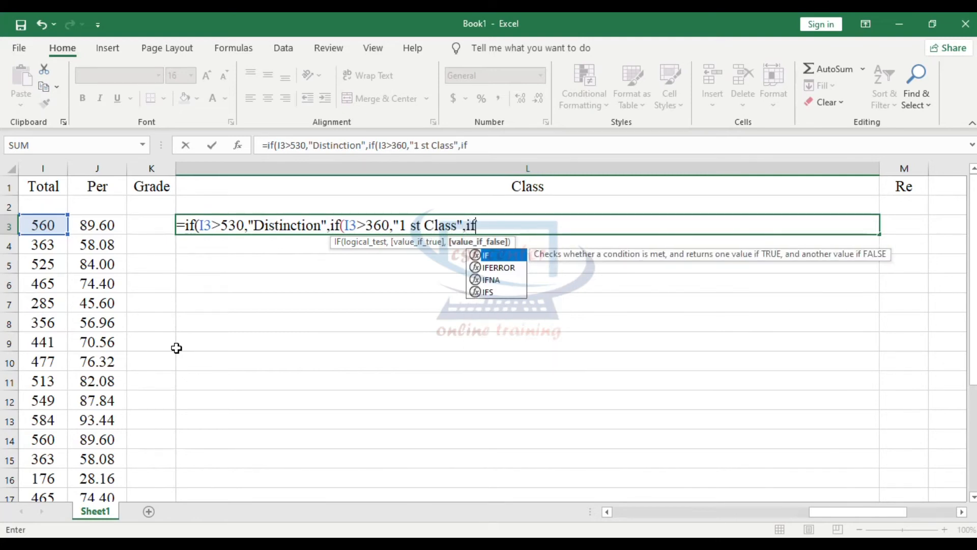
text(()
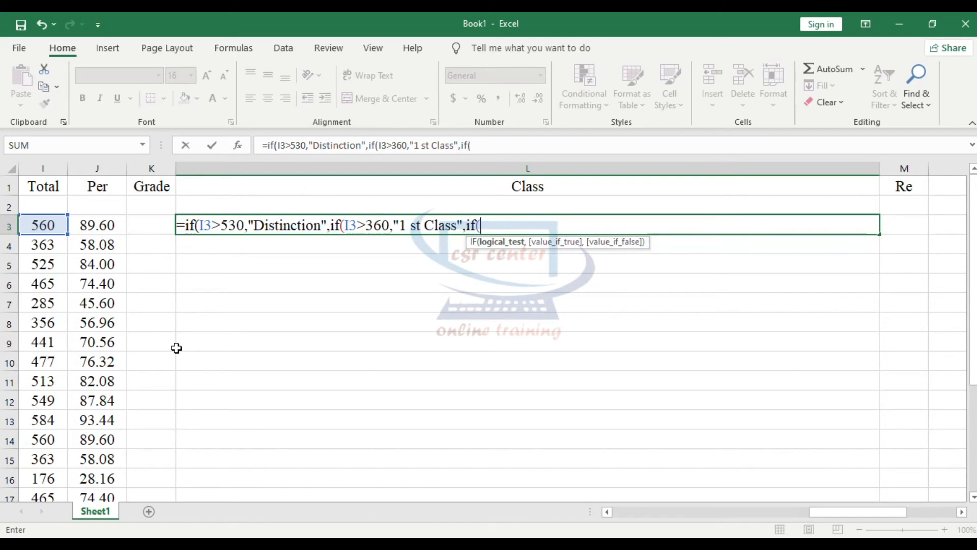
click(47, 226)
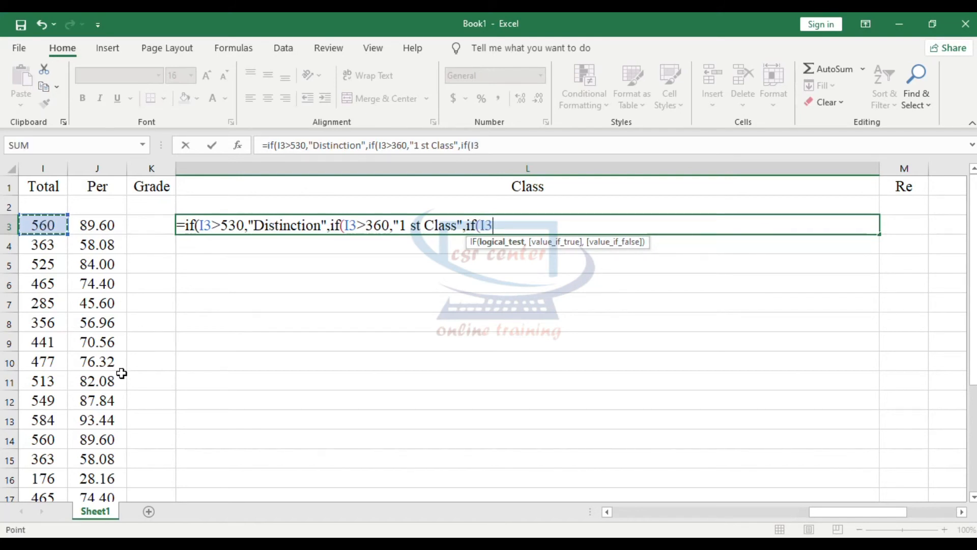
text(>260)
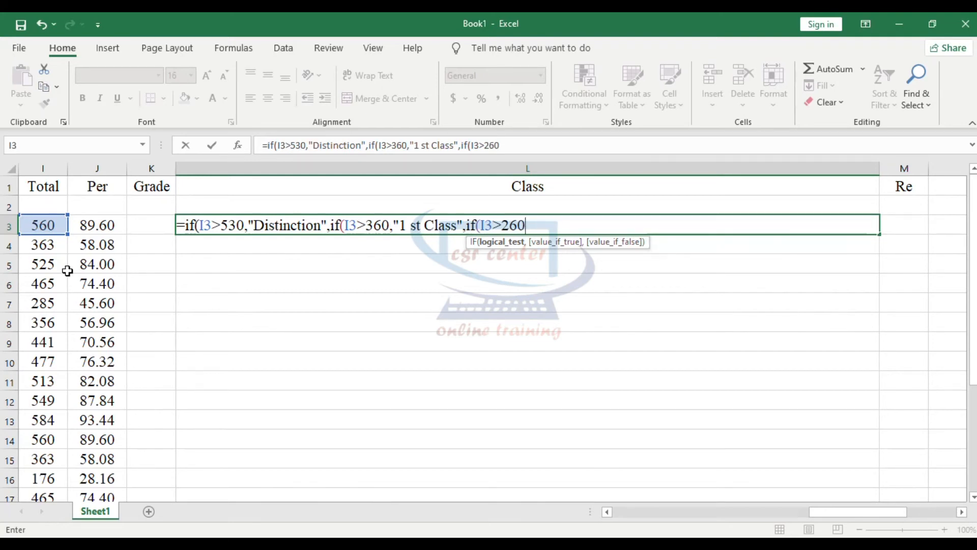
text(,")
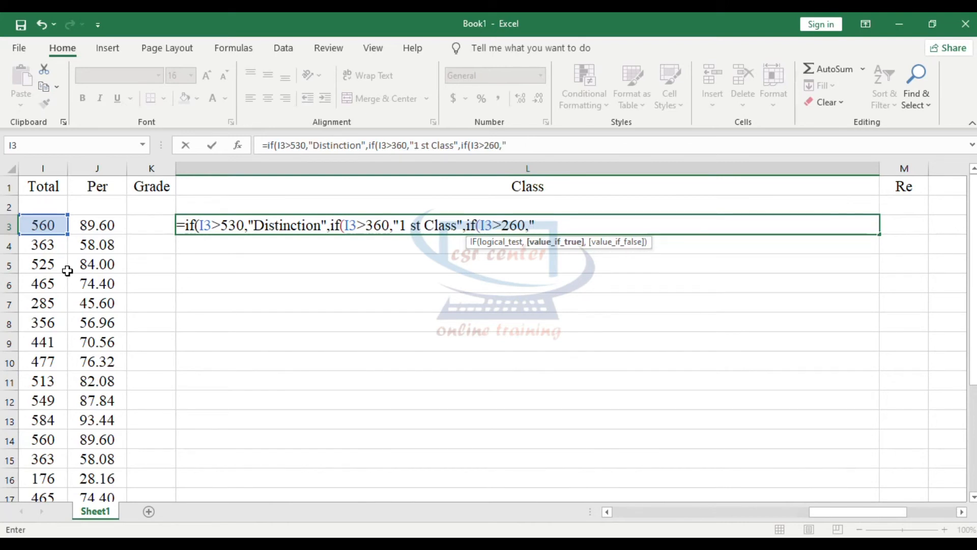
text(2)
text( nd Class)
text(")
Step: Complete the Class formula with a fourth IF returning "Pass" when I3 is greater than 210 and "Fail" otherwise, and enter it
text(,if)
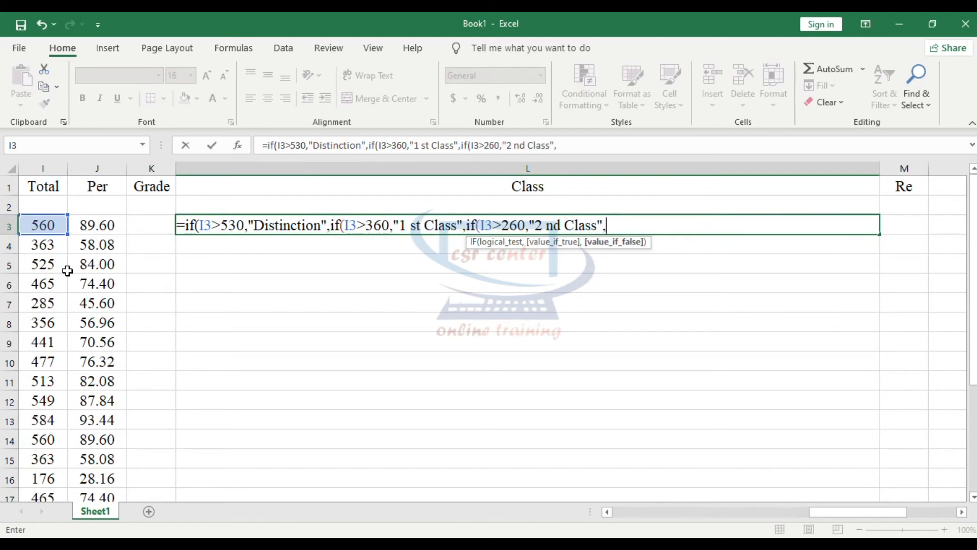
text(()
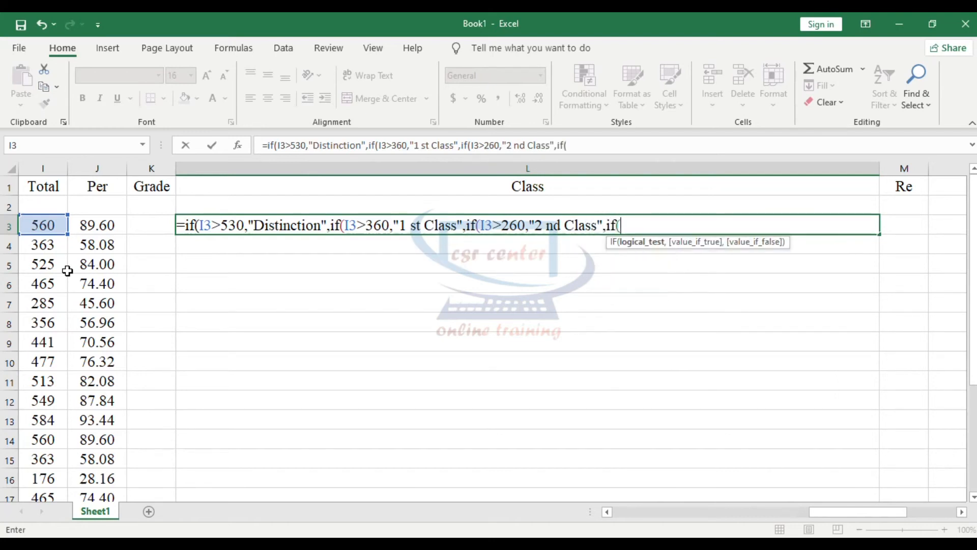
click(38, 219)
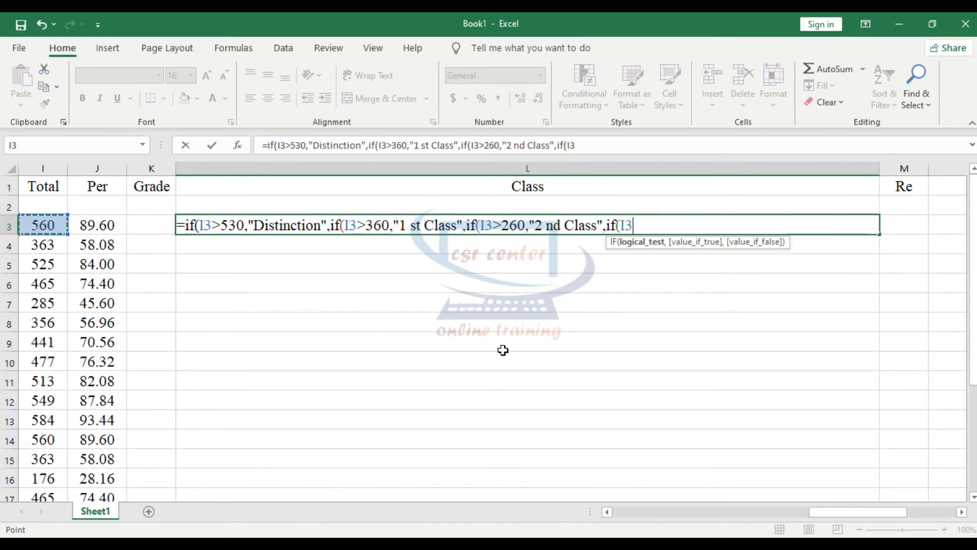
text(>210)
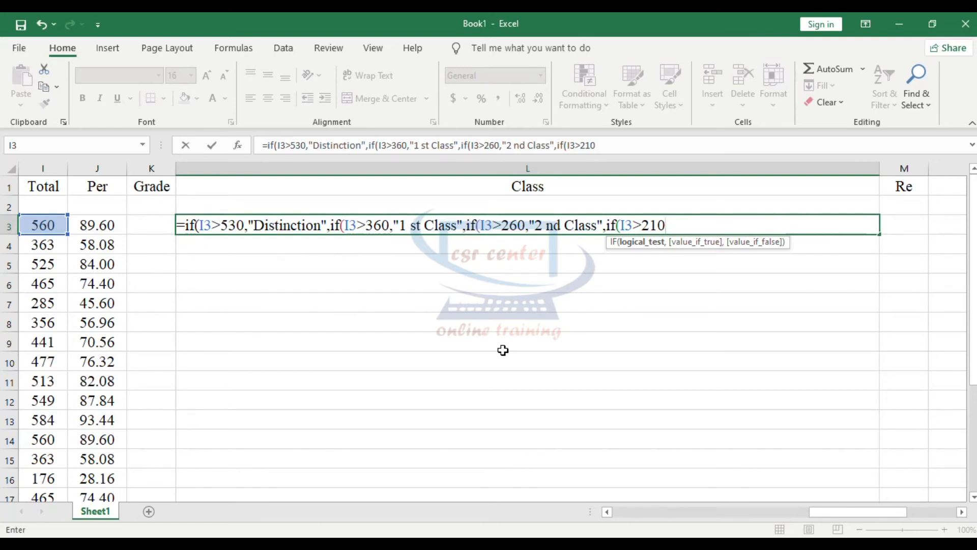
text(,"Pass)
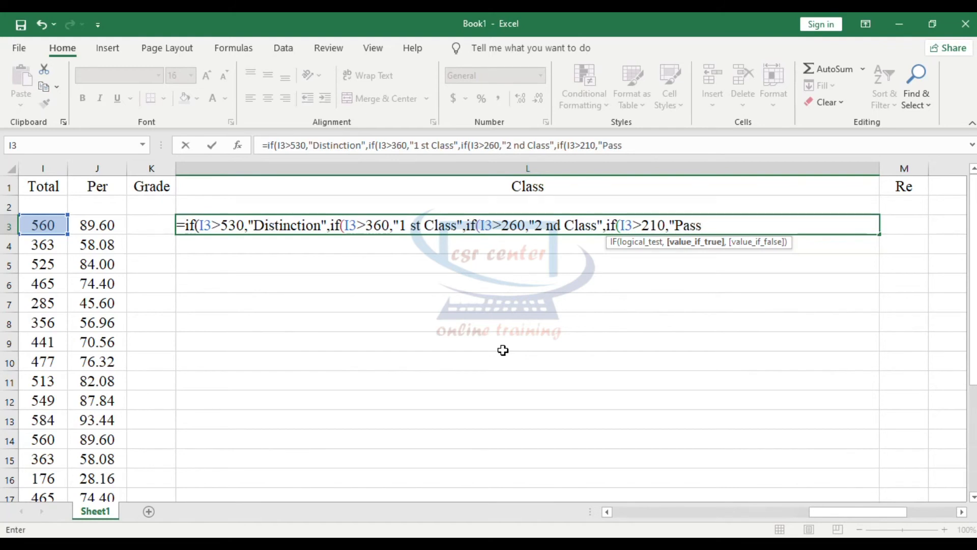
text(",)
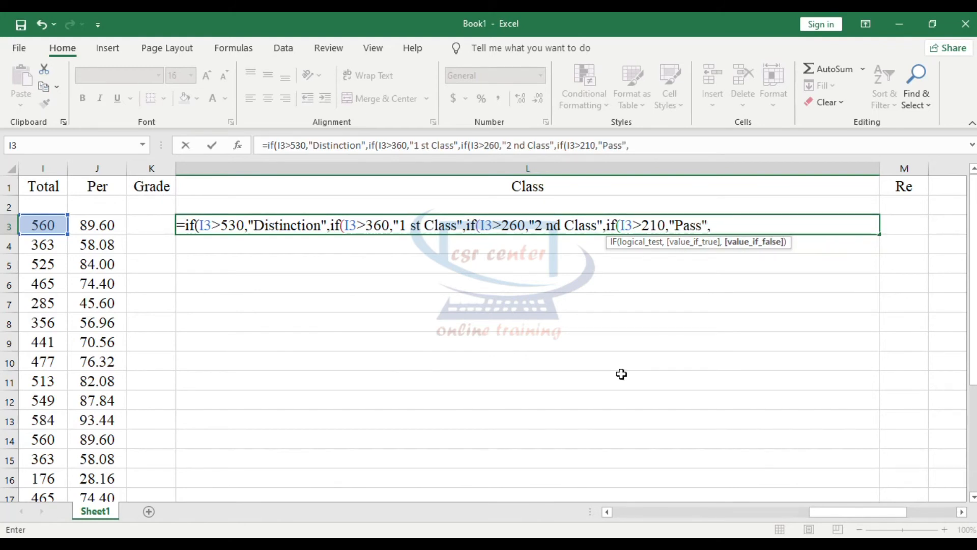
text("Fail")
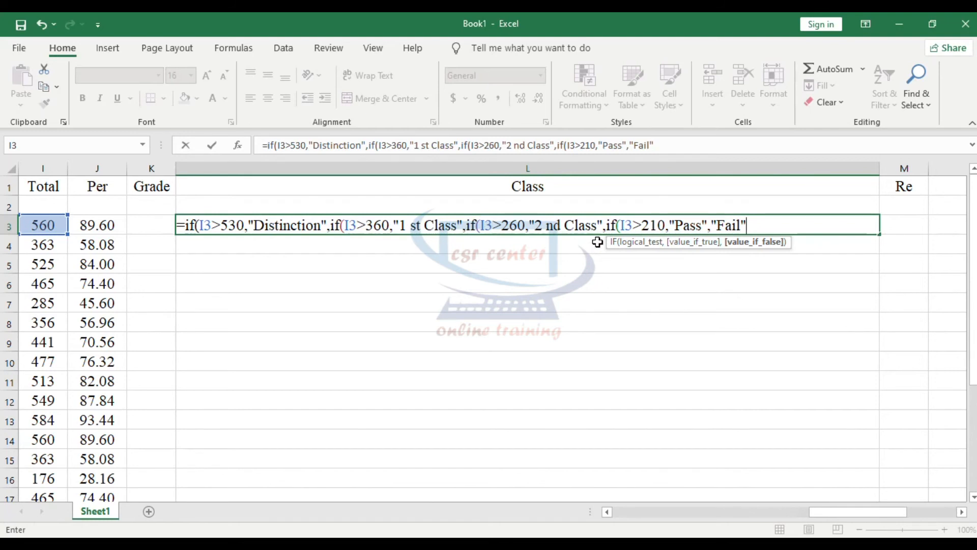
text()))))
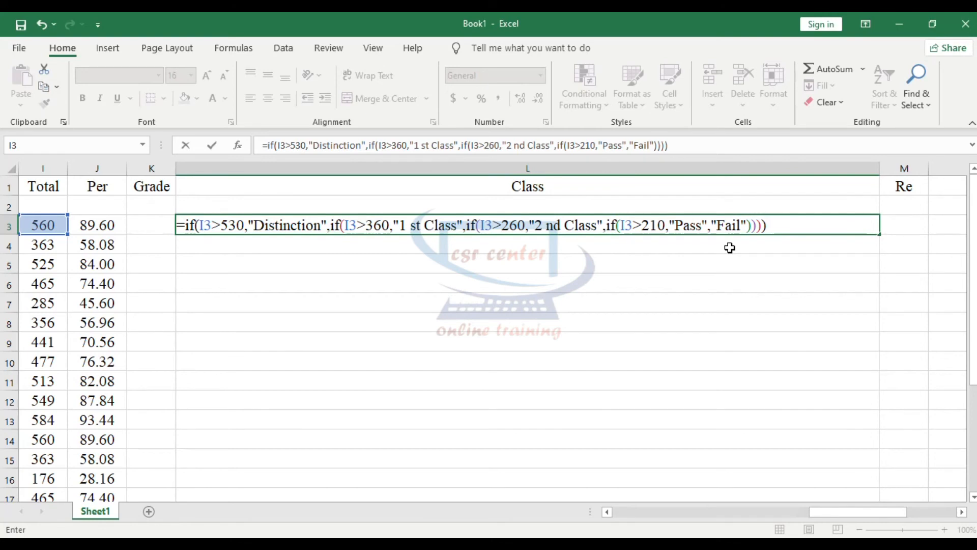
key(Return)
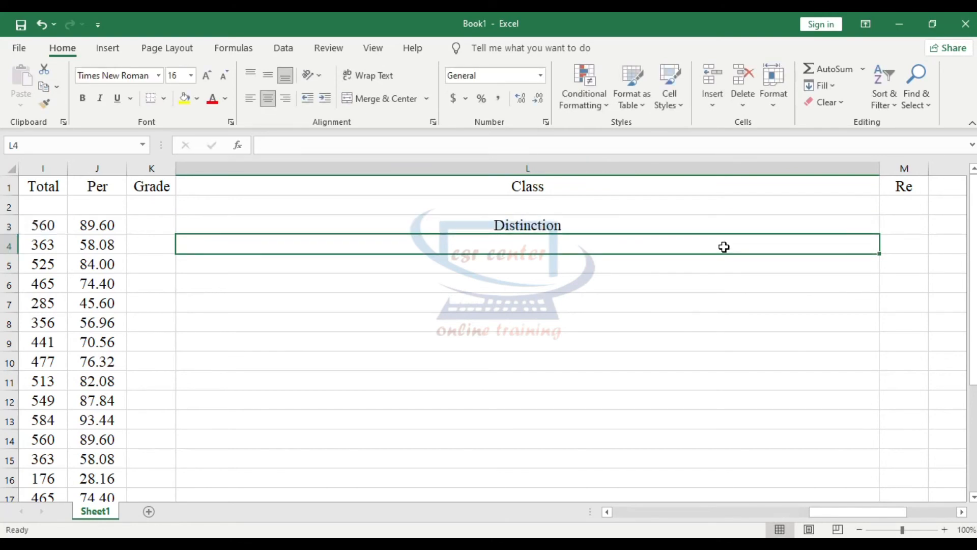
Step: Narrow the Class column to slightly wider than its text and fill the class formula from L3 down to L24
drag(879, 167, 293, 167)
drag(765, 513, 618, 512)
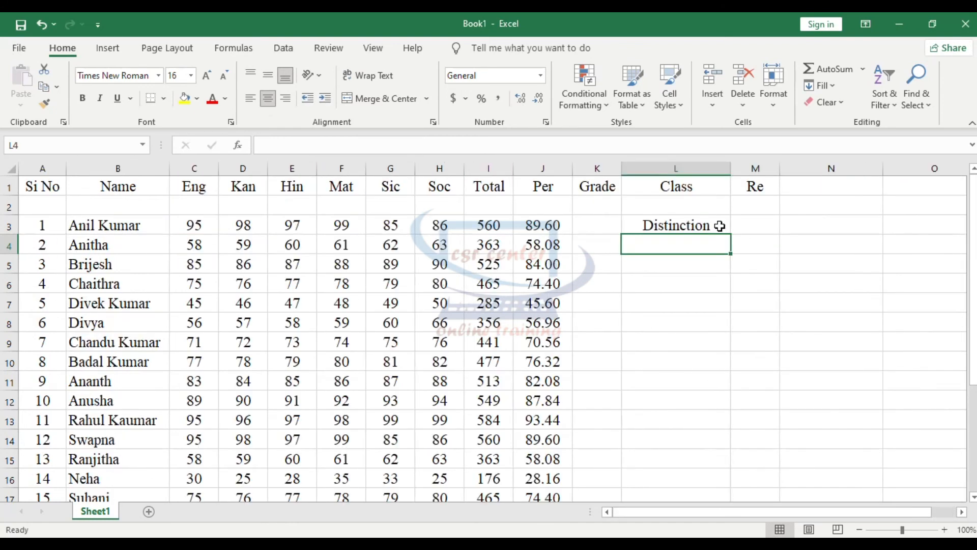
click(720, 226)
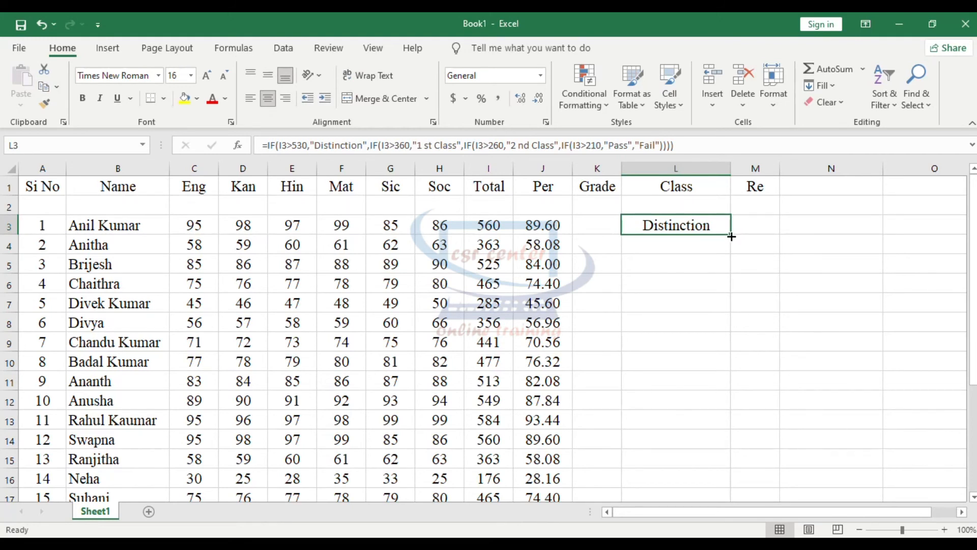
drag(731, 237, 749, 397)
click(799, 356)
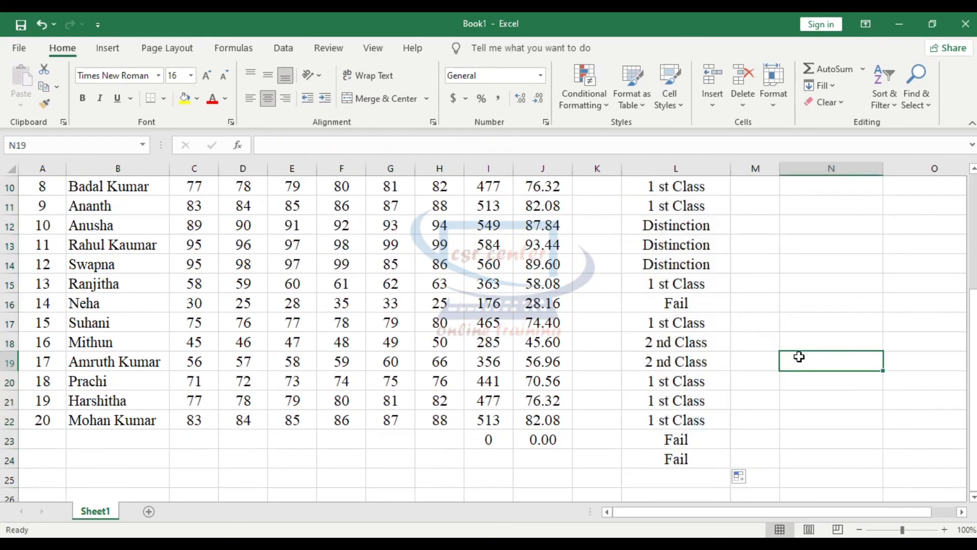
scroll(800, 356, up, 3)
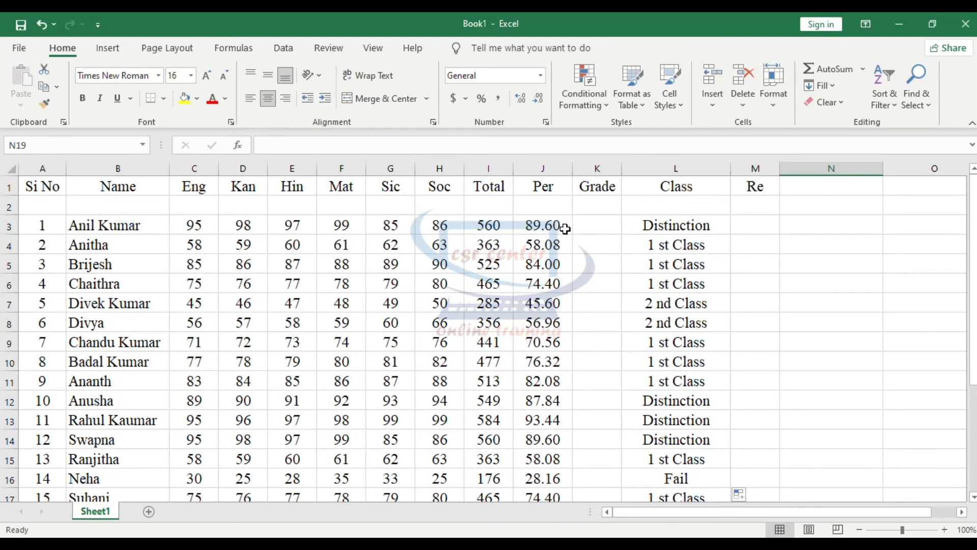
click(716, 228)
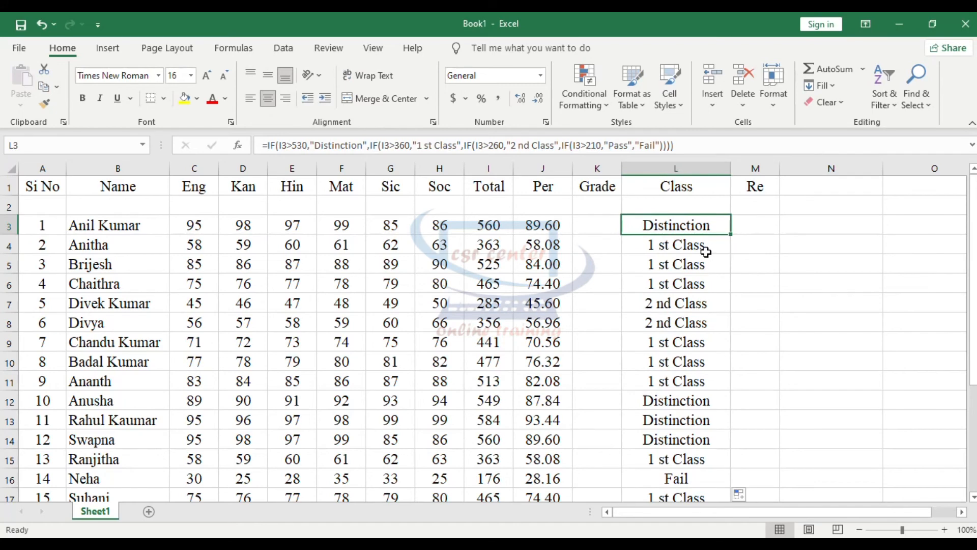
scroll(704, 303, down, 2)
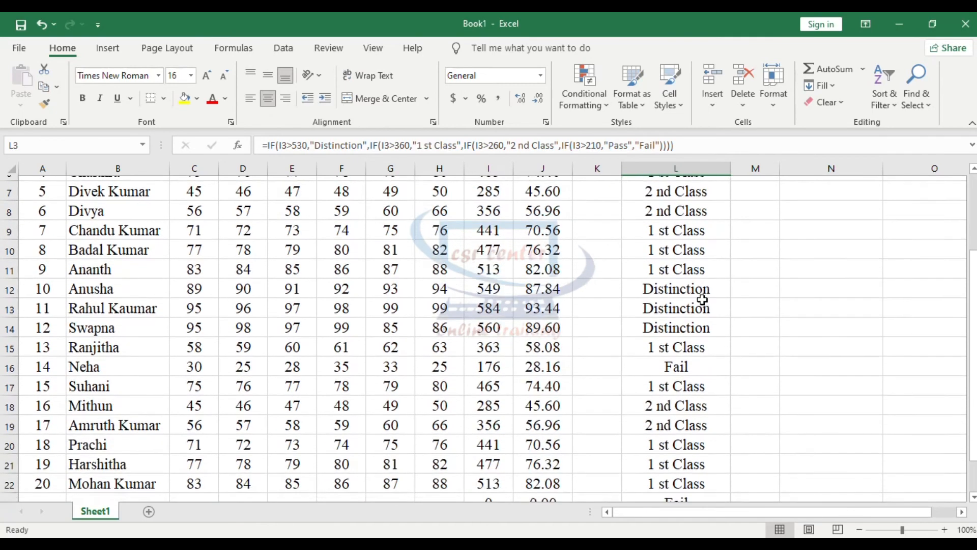
Step: Check the class and percentage of the student in row 16 against the formulas behind them
scroll(704, 313, down, 1)
click(693, 305)
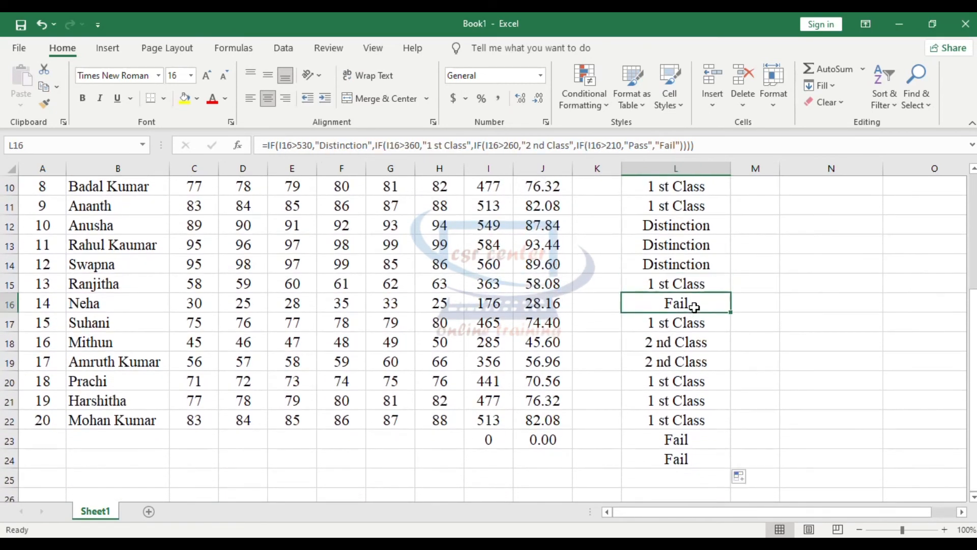
click(553, 305)
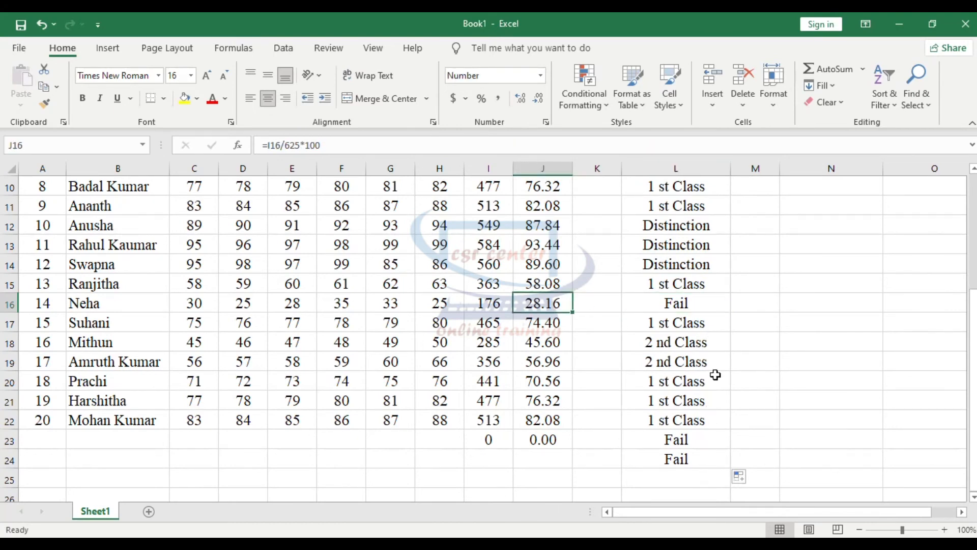
scroll(715, 375, up, 3)
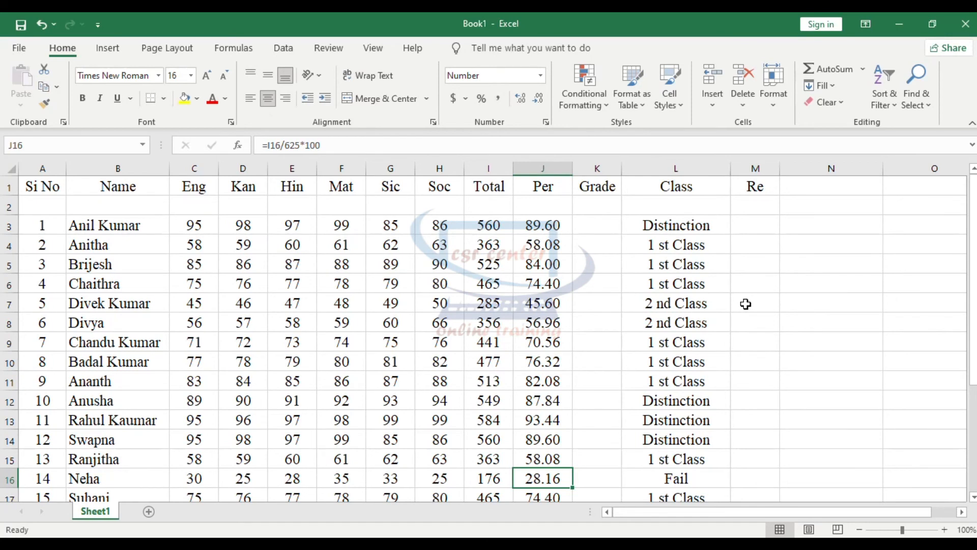
Step: Copy the Class formula from L3 into the Grade cell K3
click(658, 225)
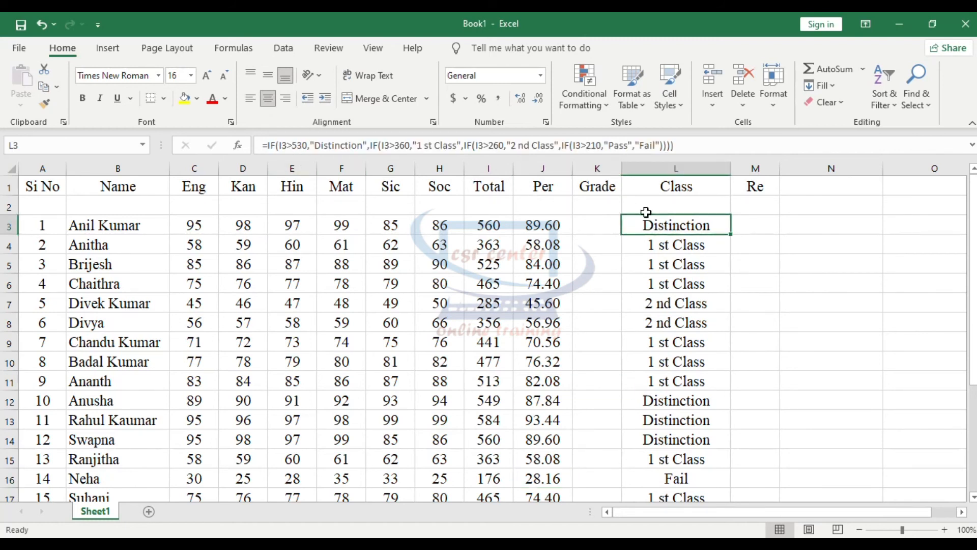
key(ctrl+c)
click(599, 221)
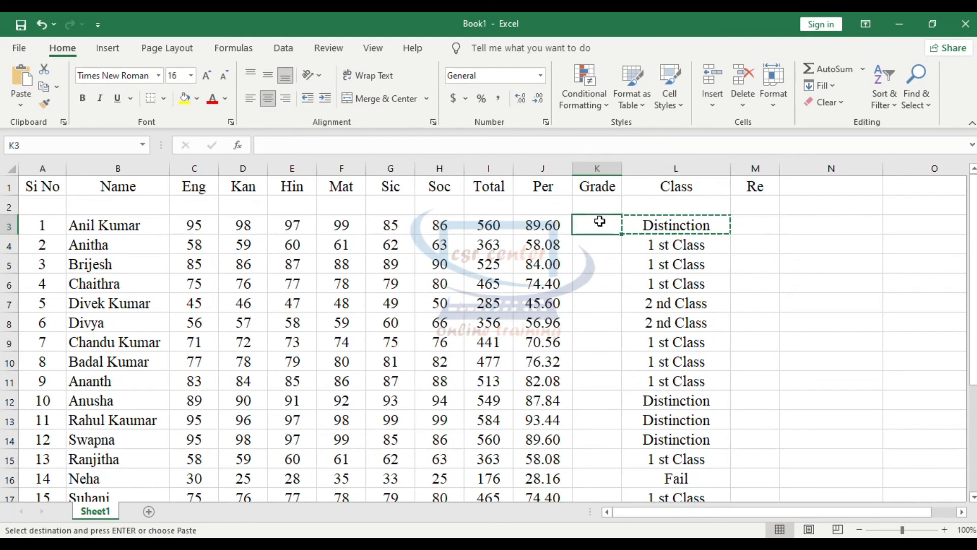
key(ctrl+v)
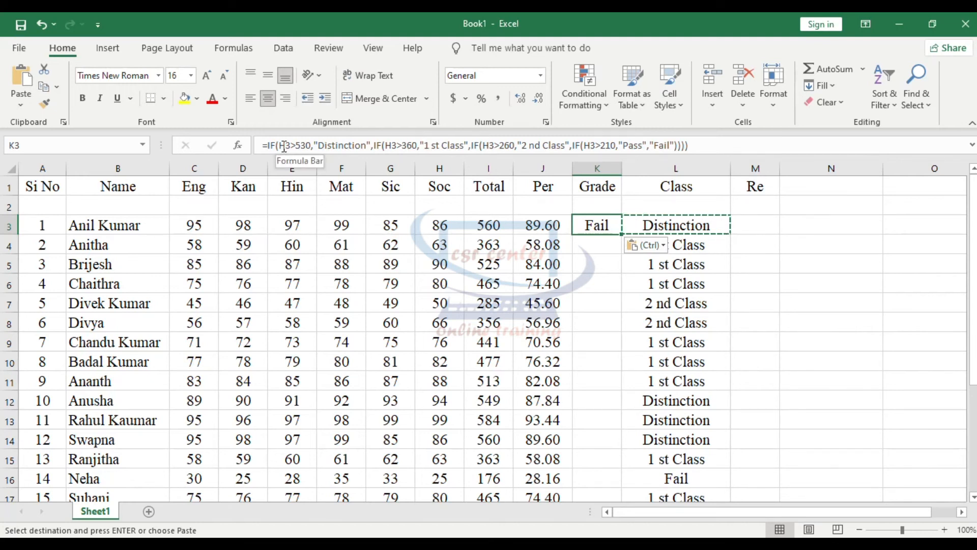
click(440, 168)
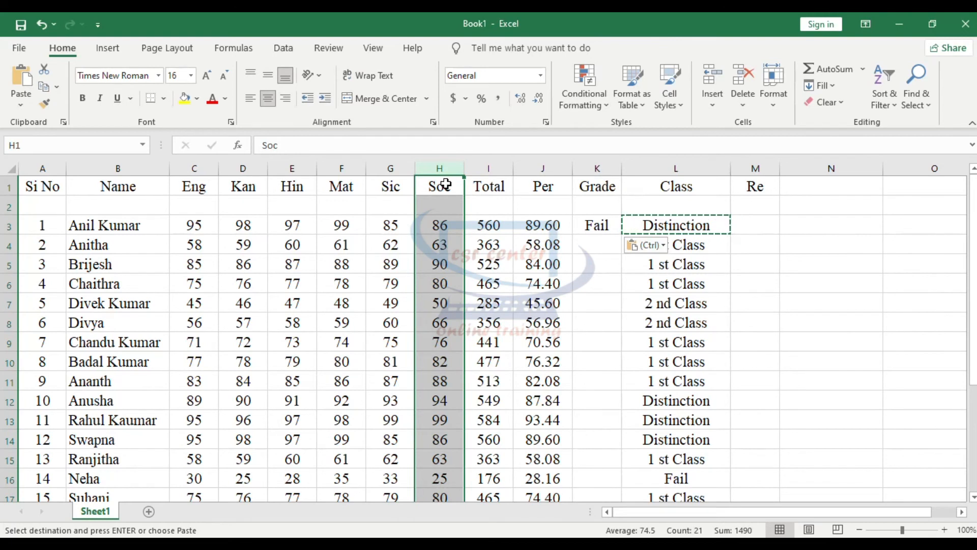
Step: Make the first IF in the K3 Grade formula test I3 and return "A+" above 530
double_click(582, 225)
double_click(285, 145)
click(490, 225)
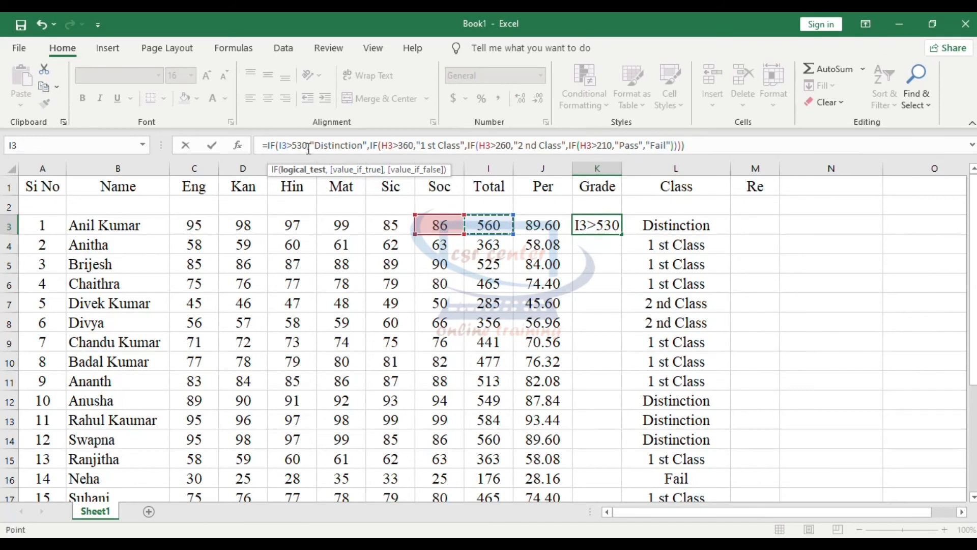
drag(314, 146, 363, 146)
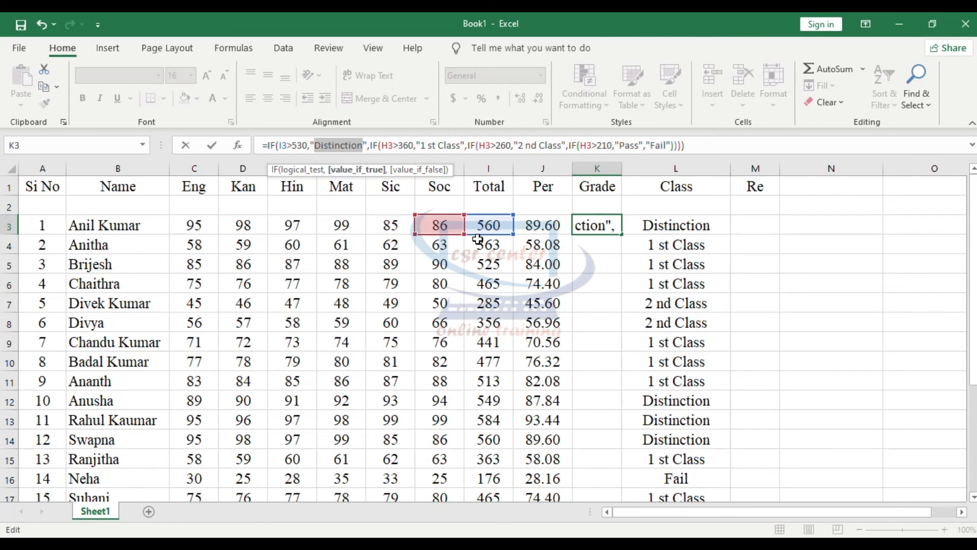
text(A+)
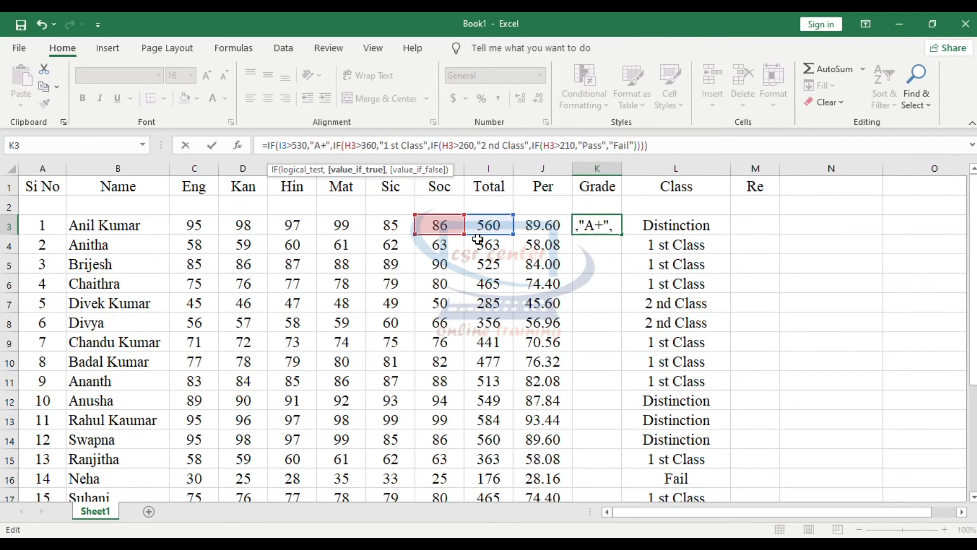
Step: Make the second IF in the Grade formula test I3 and return "A" above 360
double_click(349, 145)
click(495, 226)
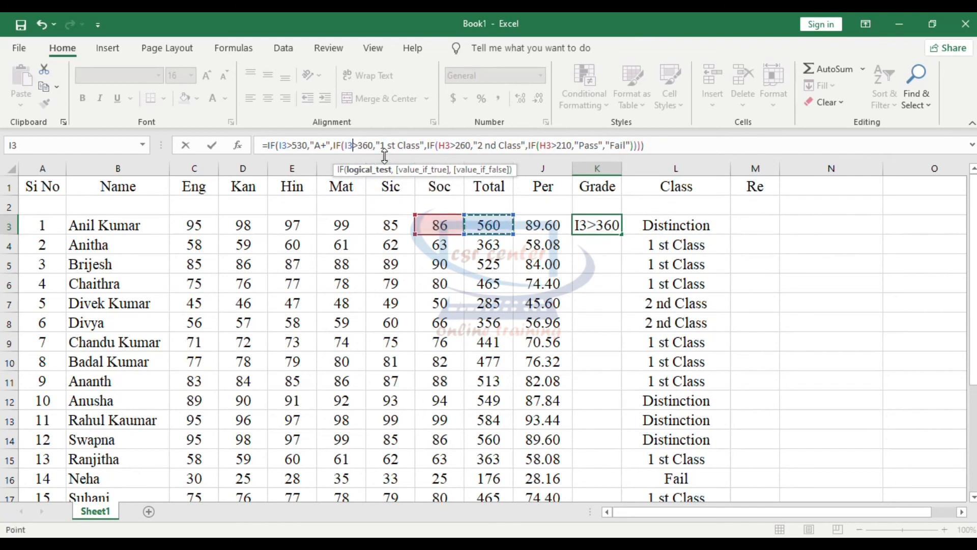
drag(380, 145, 420, 145)
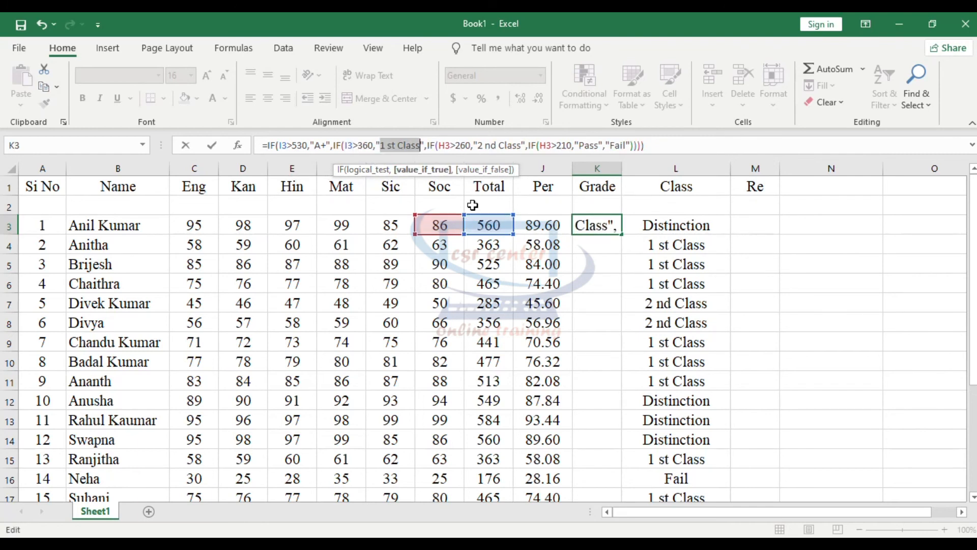
text(A)
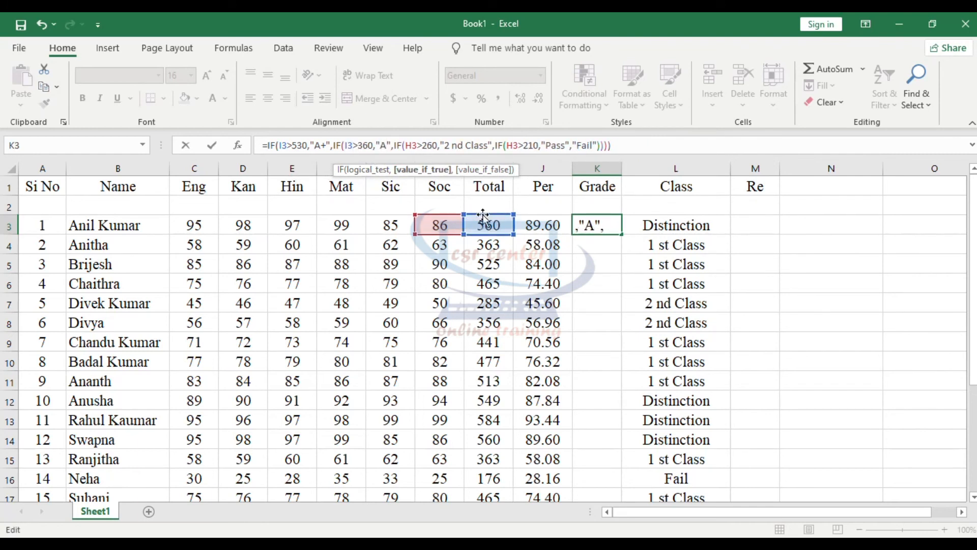
Step: Make the third IF in the Grade formula test I3 and return "B+" above 260
drag(417, 145, 405, 145)
click(492, 229)
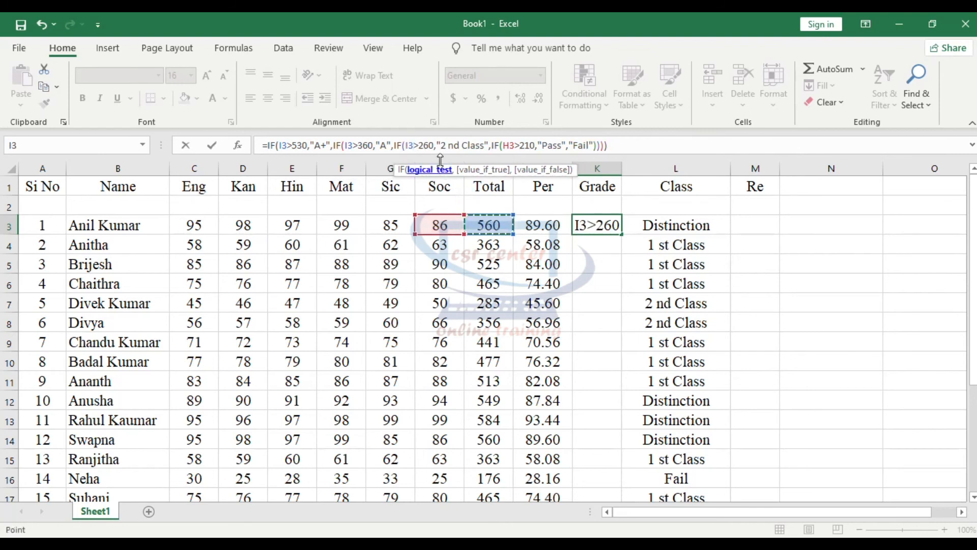
drag(440, 146, 483, 146)
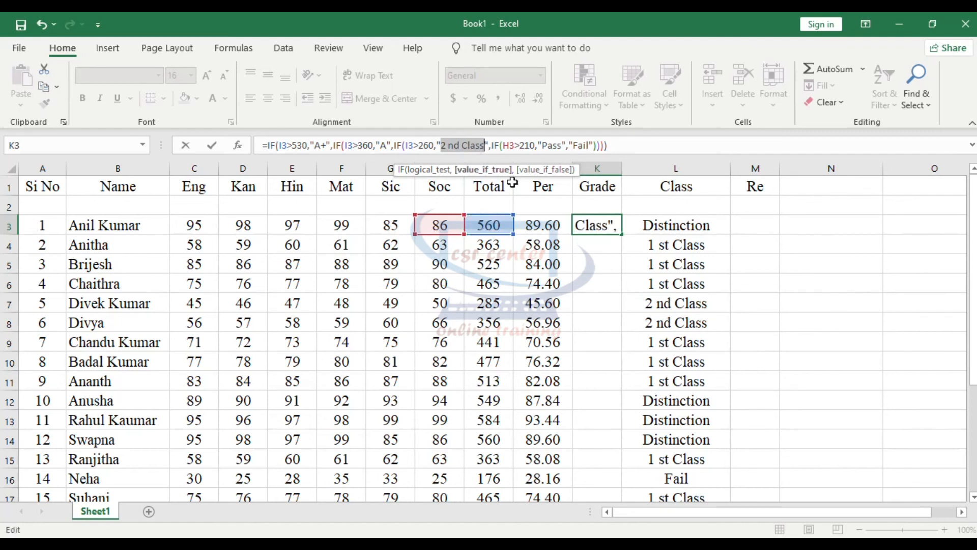
text(B+)
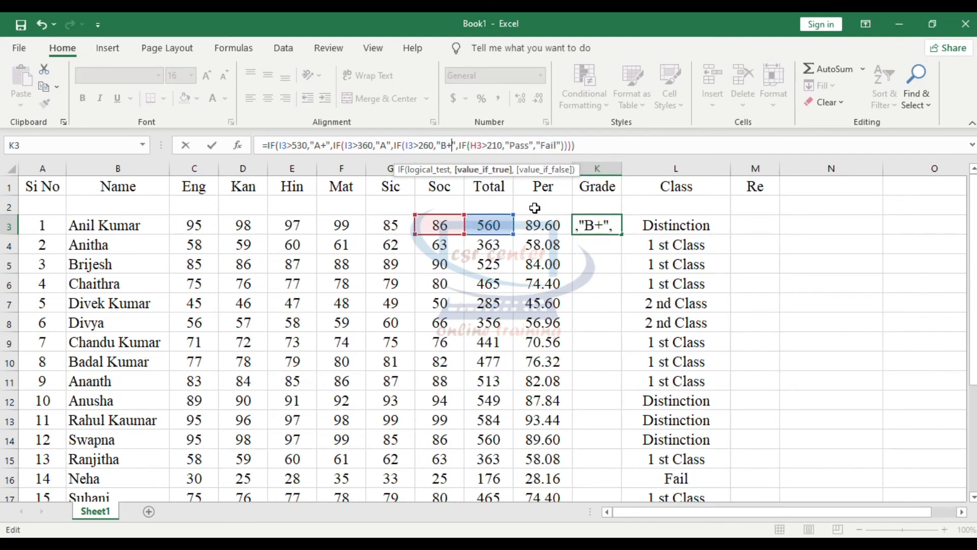
Step: Make the fourth IF in the Grade formula test I3, returning "B" above 210 and "C" otherwise, and enter the formula
double_click(477, 147)
click(492, 226)
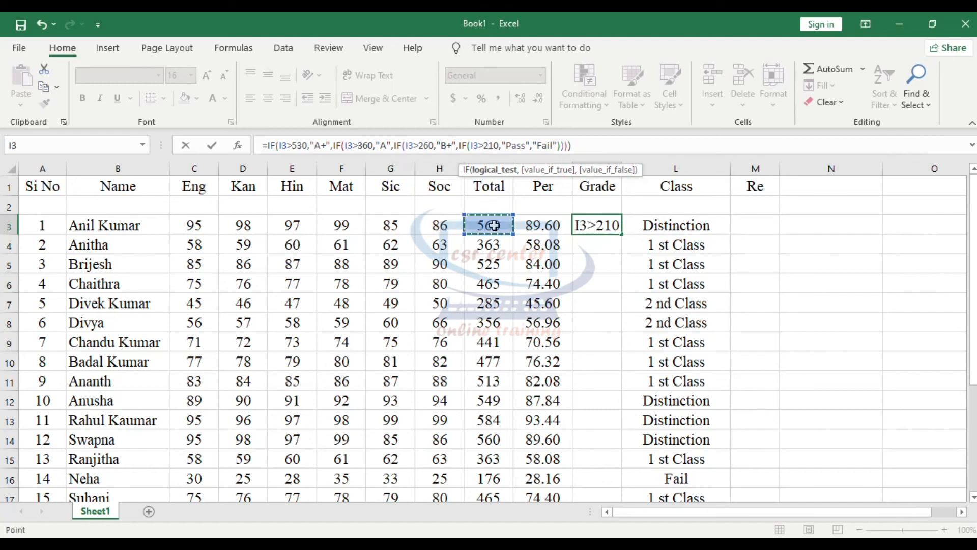
double_click(513, 146)
text(B)
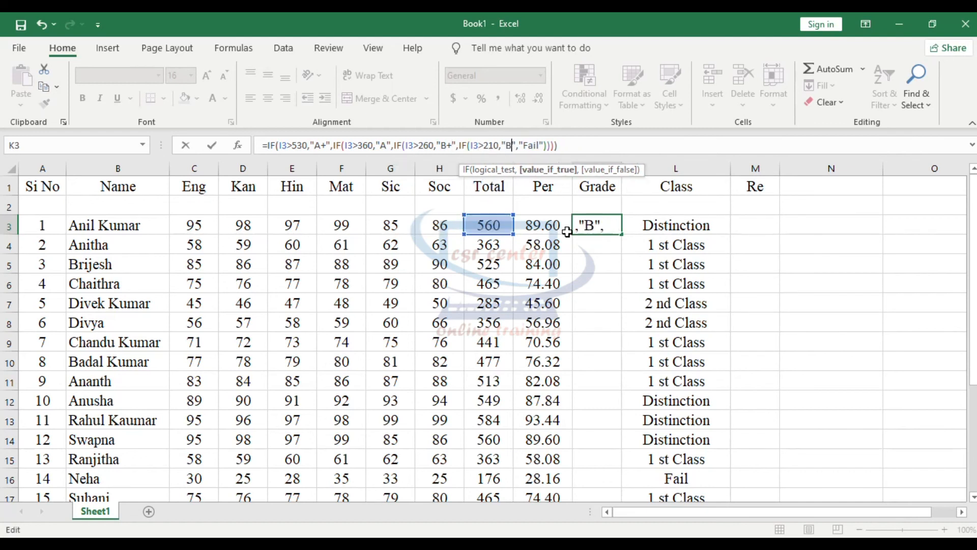
drag(524, 146, 539, 146)
key(BackSpace)
text(C)
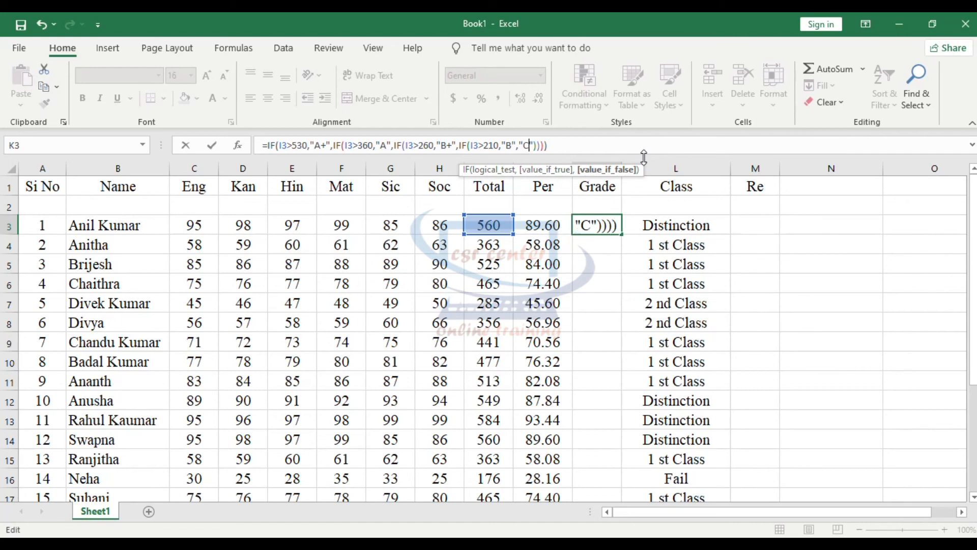
key(Return)
Step: Fill the Grade formula from K3 down through the student rows
click(606, 227)
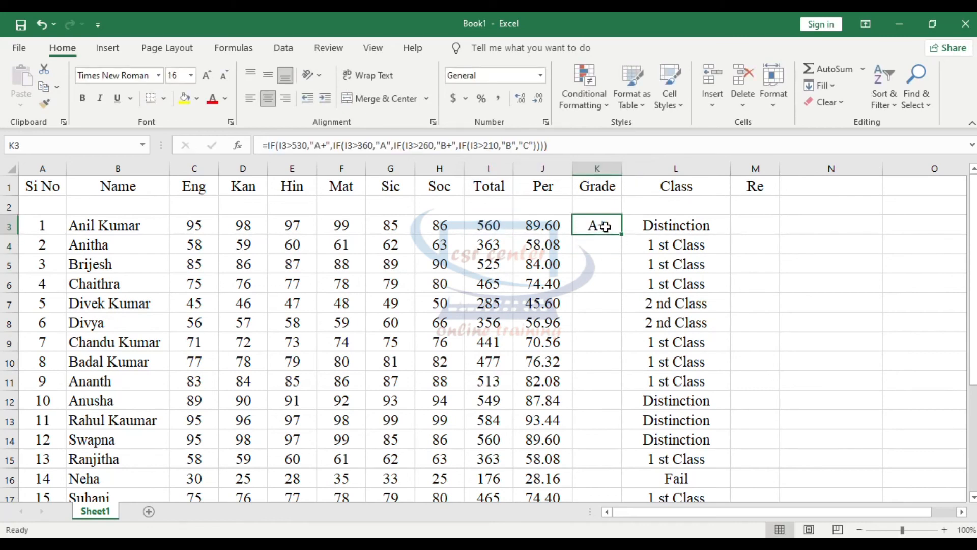
drag(622, 246, 613, 461)
click(758, 340)
scroll(593, 254, up, 3)
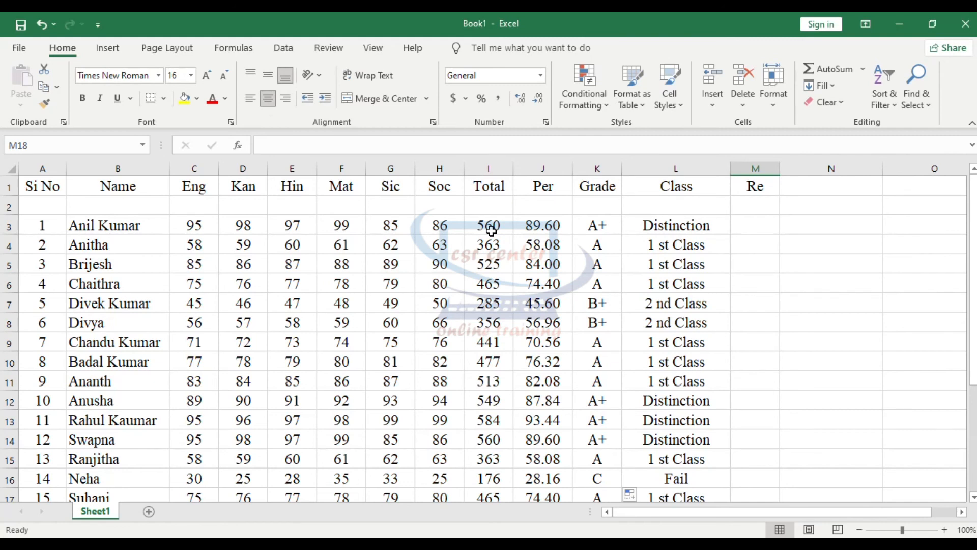
Step: Give the entire Total column a yellow fill
click(499, 185)
key(ctrl+shift+Down)
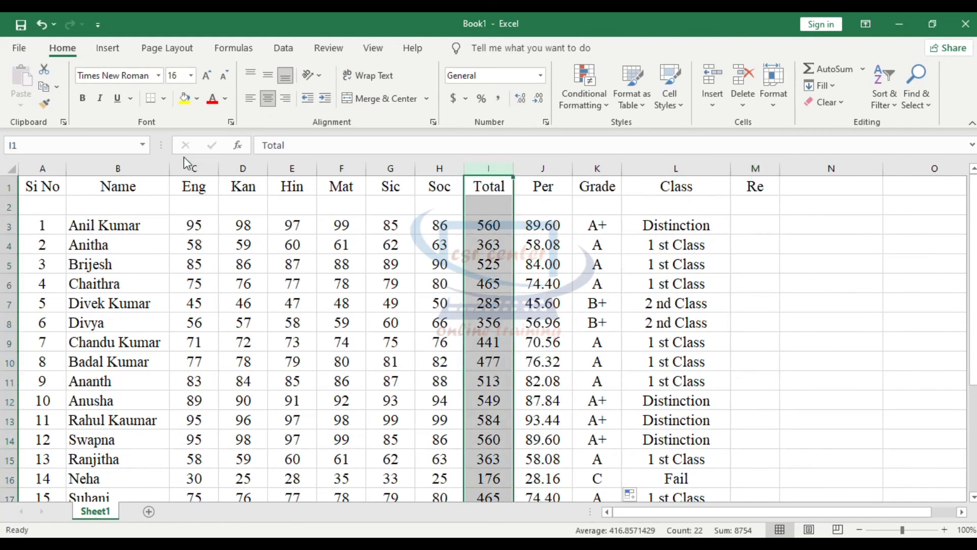
click(186, 100)
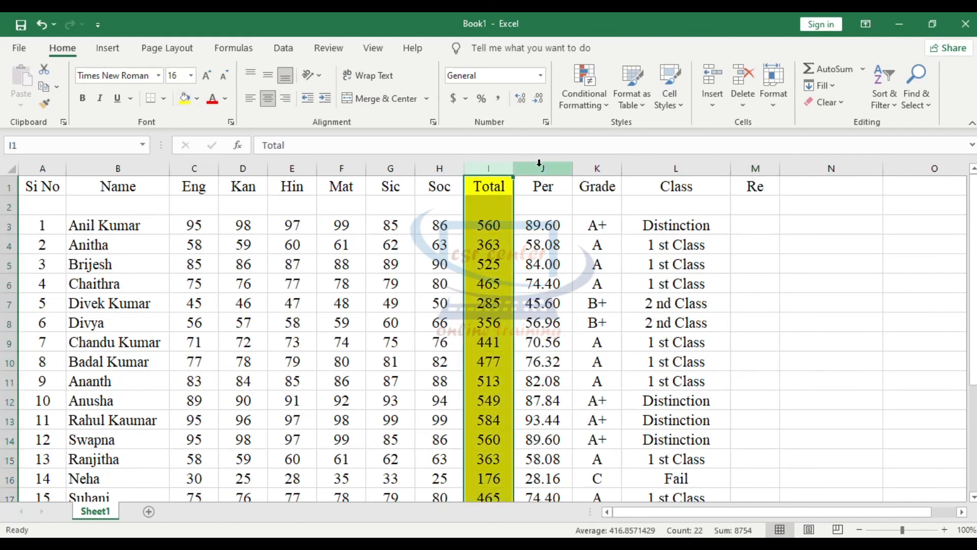
Step: Shade the Per column orange, the Grade column light blue and the Class column light green
click(540, 168)
click(196, 100)
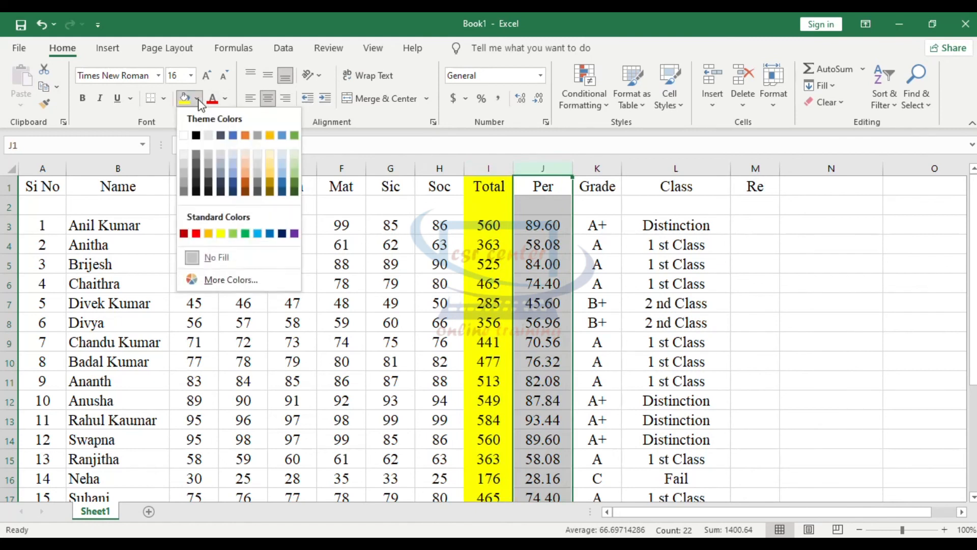
click(246, 135)
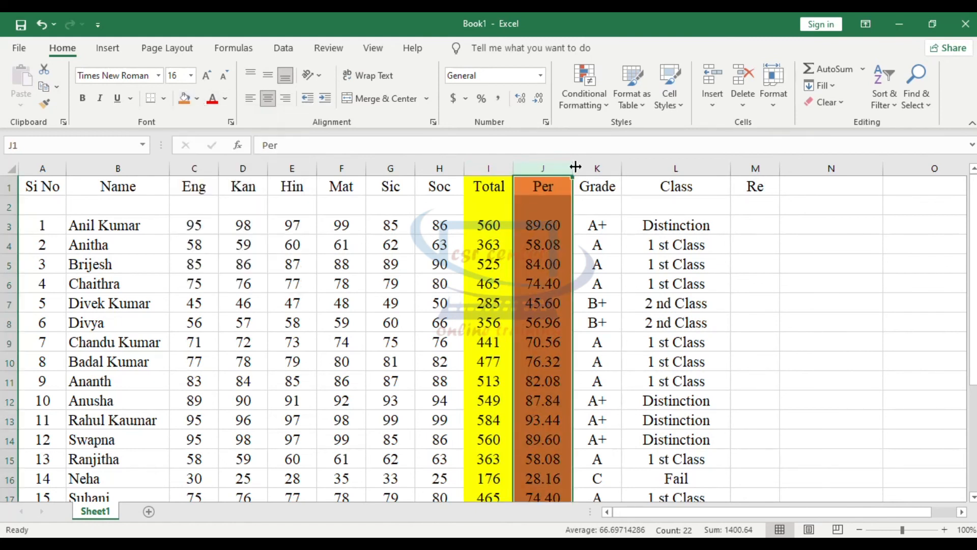
click(601, 162)
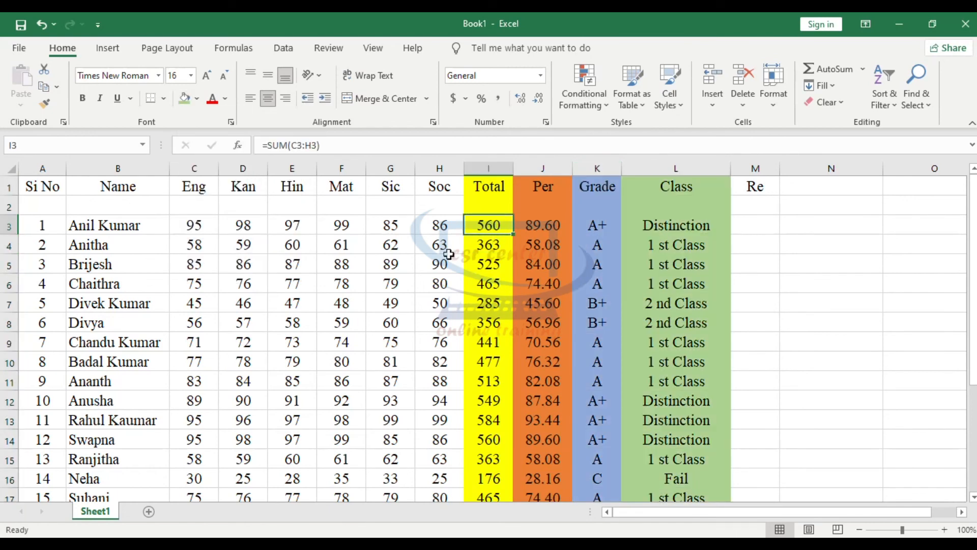
Step: Change the first student's Hin mark in E3 to 50
click(298, 226)
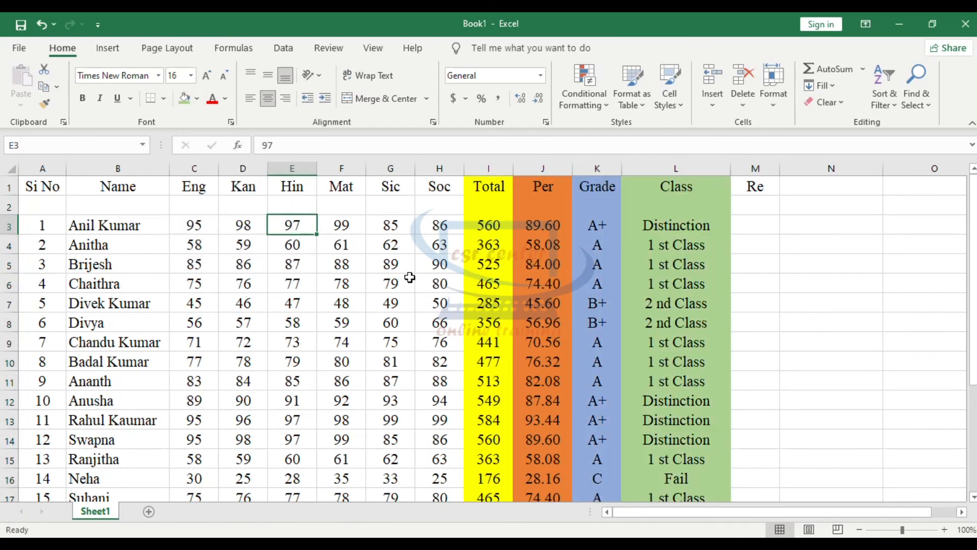
text(50)
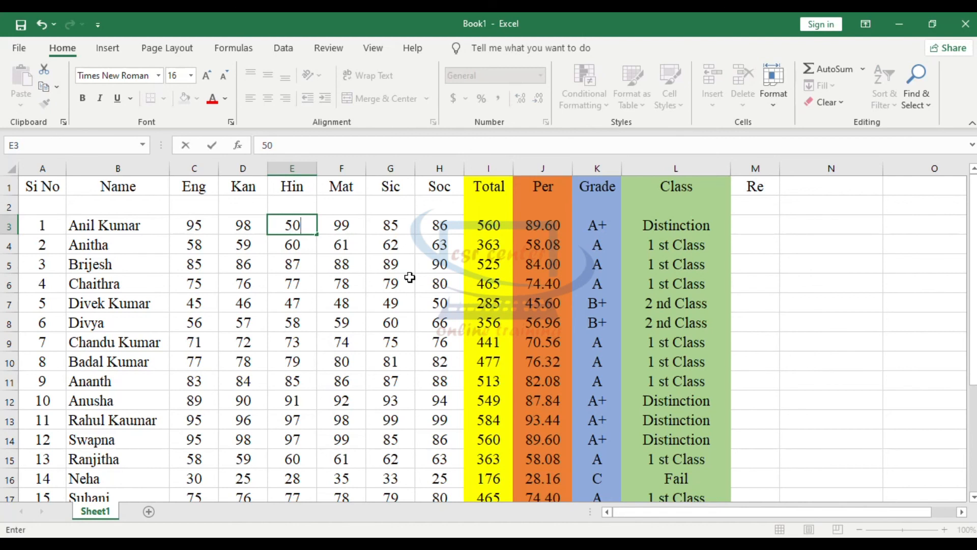
key(Return)
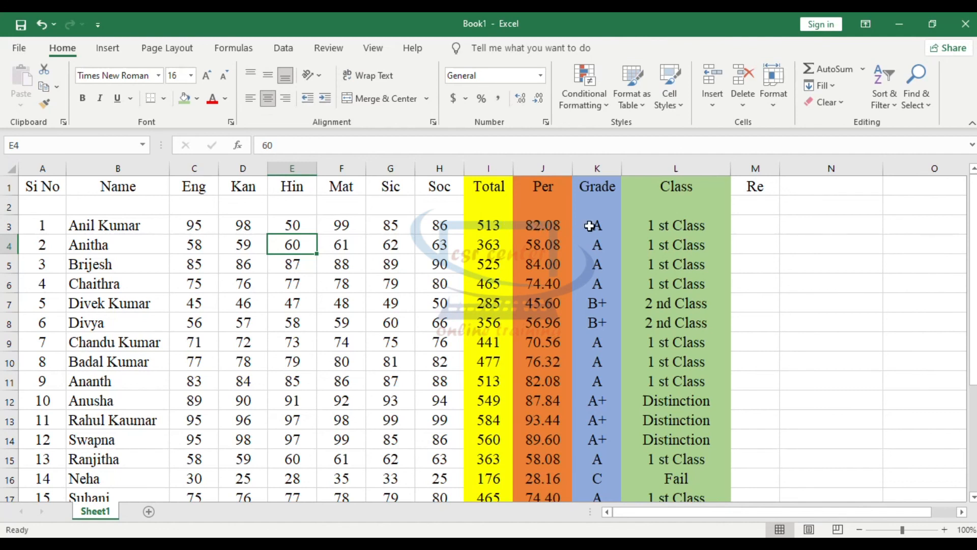
Step: Check the first student's Class formula in L3 and review the names and marks in B3:H11
click(715, 224)
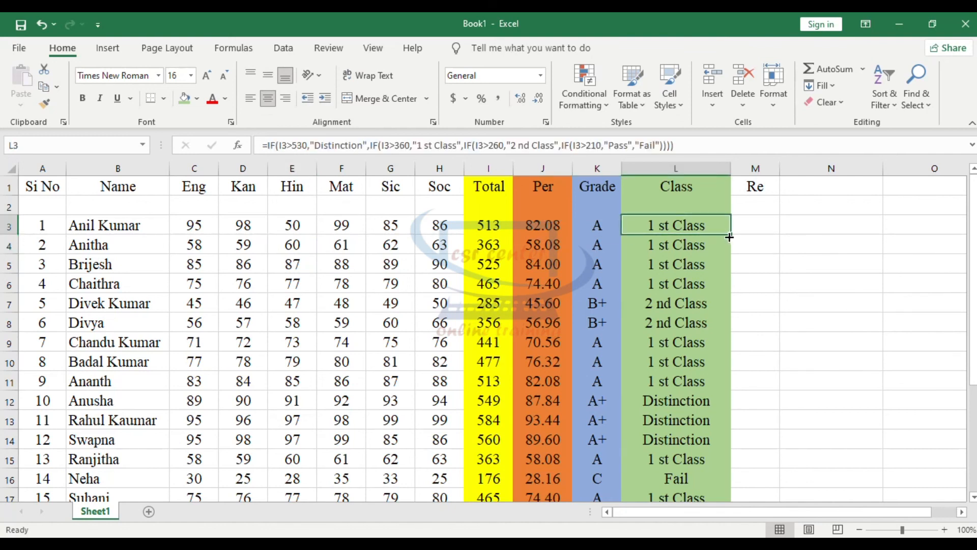
click(285, 304)
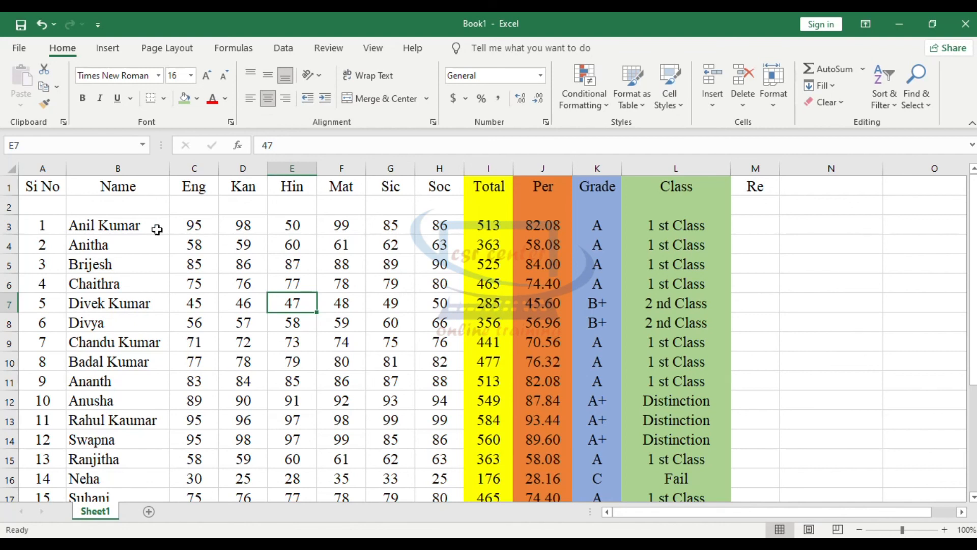
drag(87, 224, 437, 374)
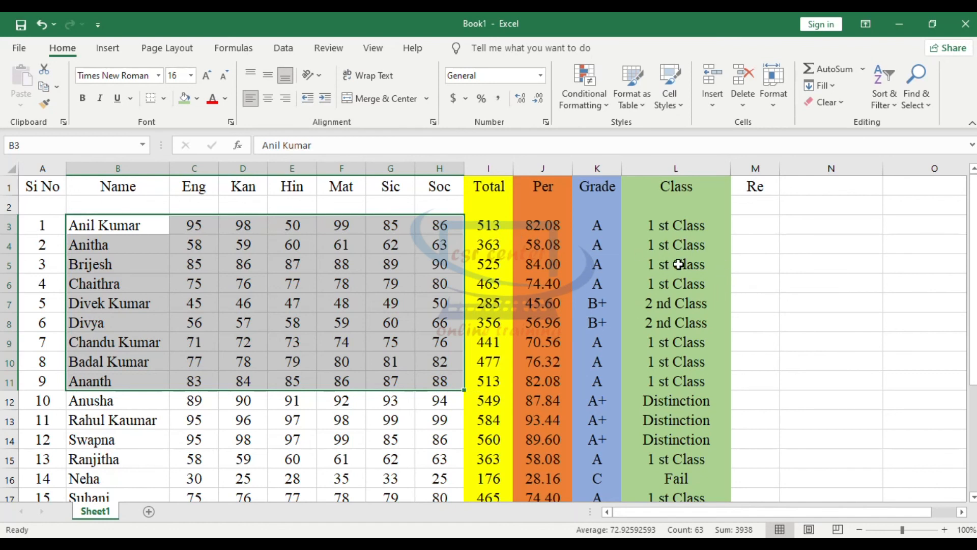
Step: Copy the entire contents of Sheet1, with its formulas and colors, into a new worksheet starting at A1
click(9, 167)
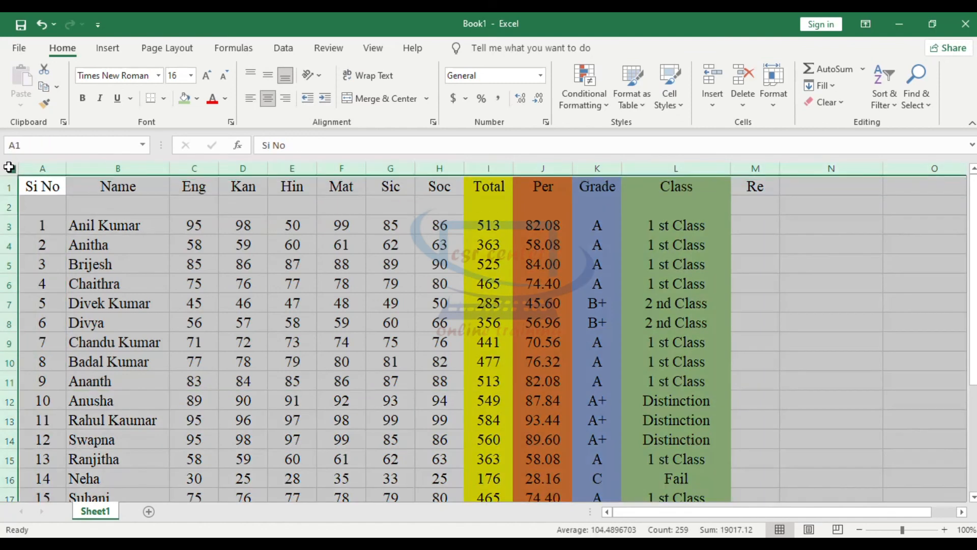
key(ctrl+c)
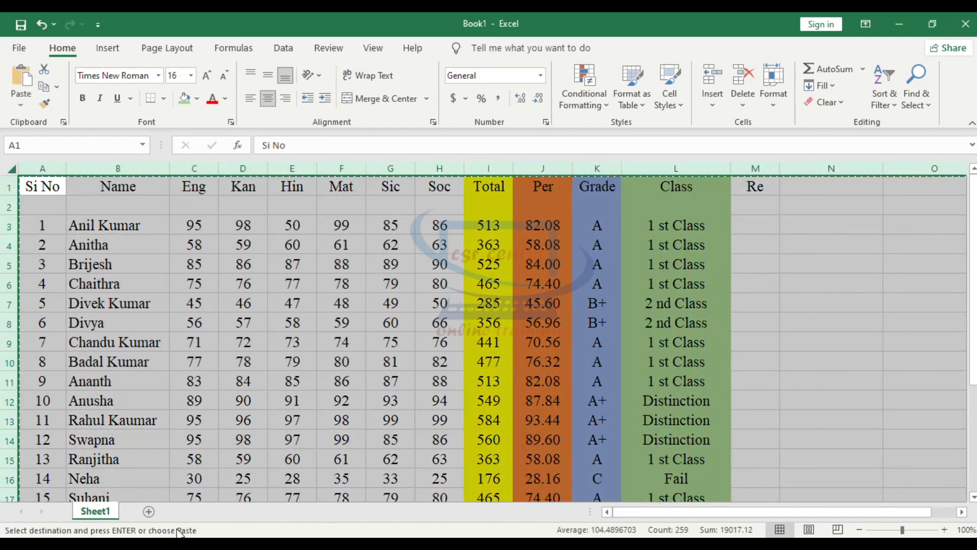
click(148, 512)
click(8, 170)
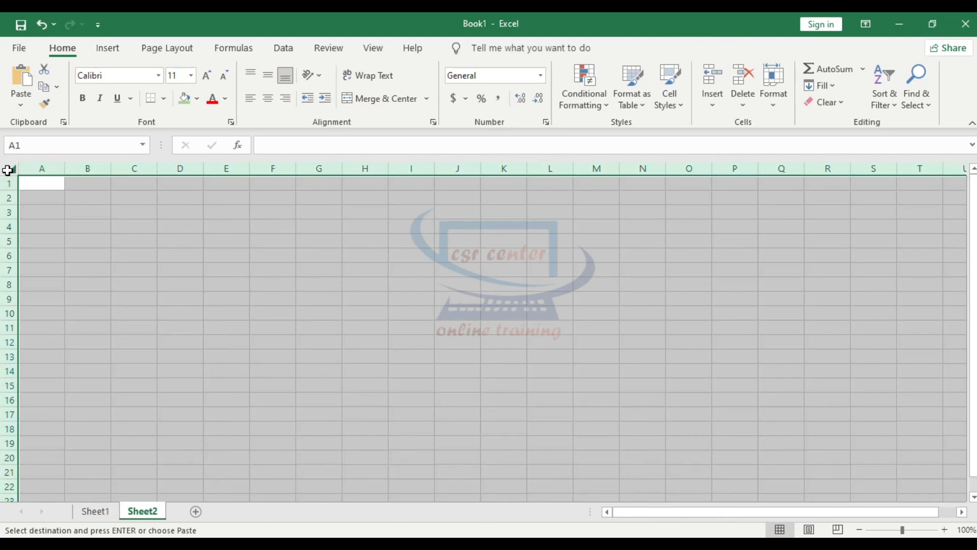
key(ctrl+v)
click(336, 335)
Step: Review the copied names and marks, and check the sixth student's Hin mark, Grade and Class in row 8
drag(105, 219, 448, 397)
click(293, 318)
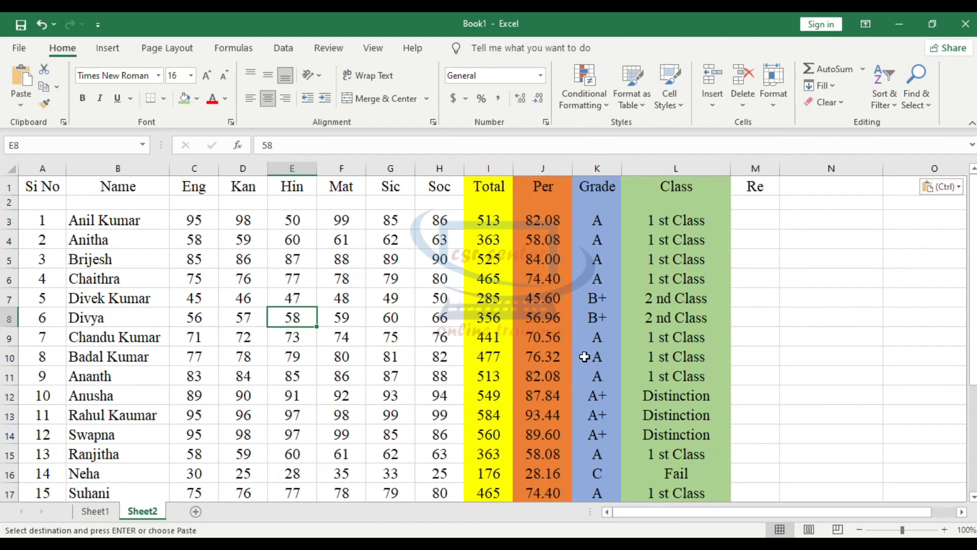
click(607, 321)
click(650, 320)
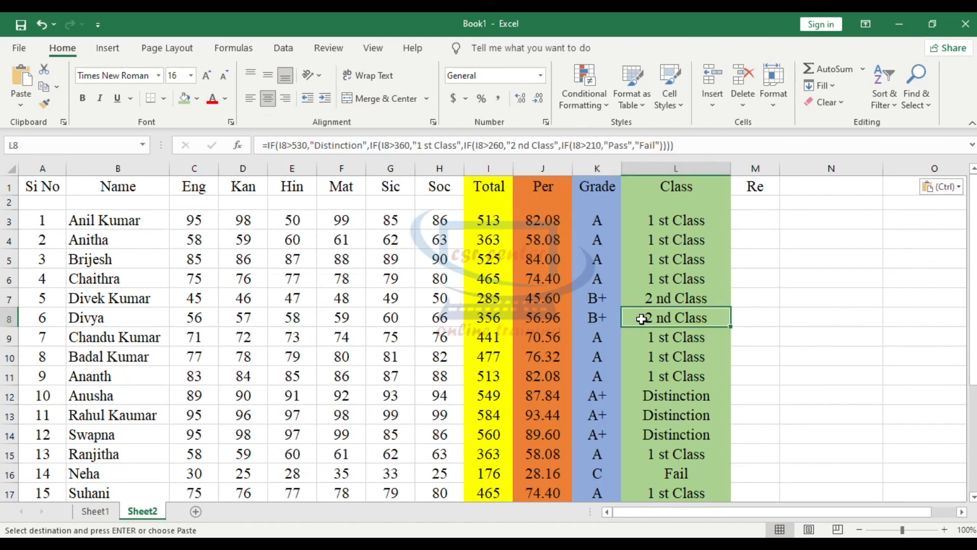
Step: Set the sixth student's marks in C8:G8 to 35, 38, 39, 35 and 36, and check the Grade and Class formulas in K8 and L8
click(201, 318)
text(35)
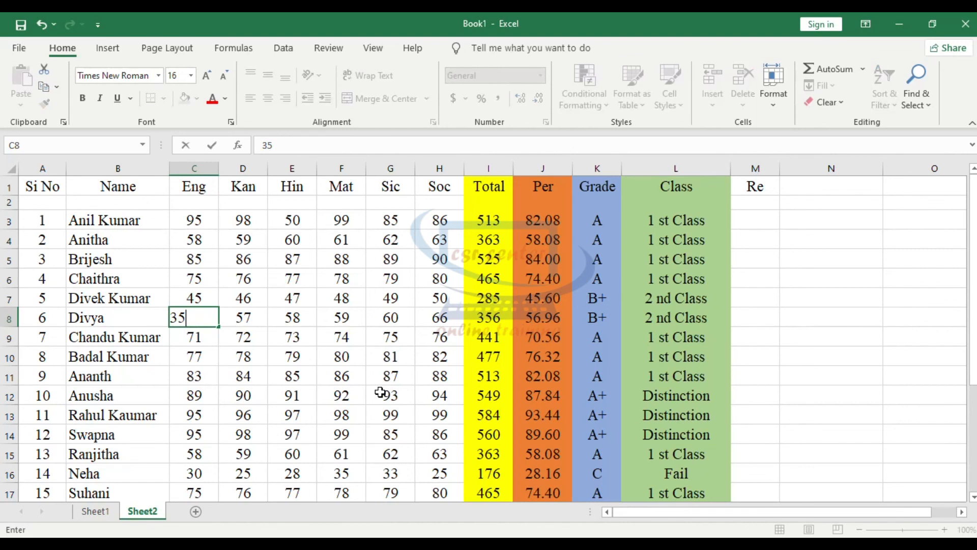
key(Tab)
text(38)
key(Tab)
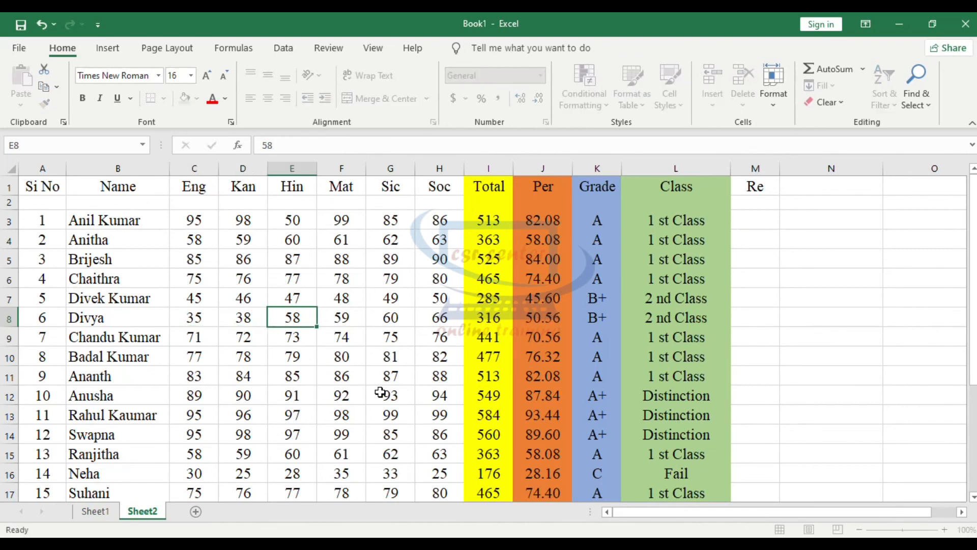
text(39)
key(Tab)
text(35)
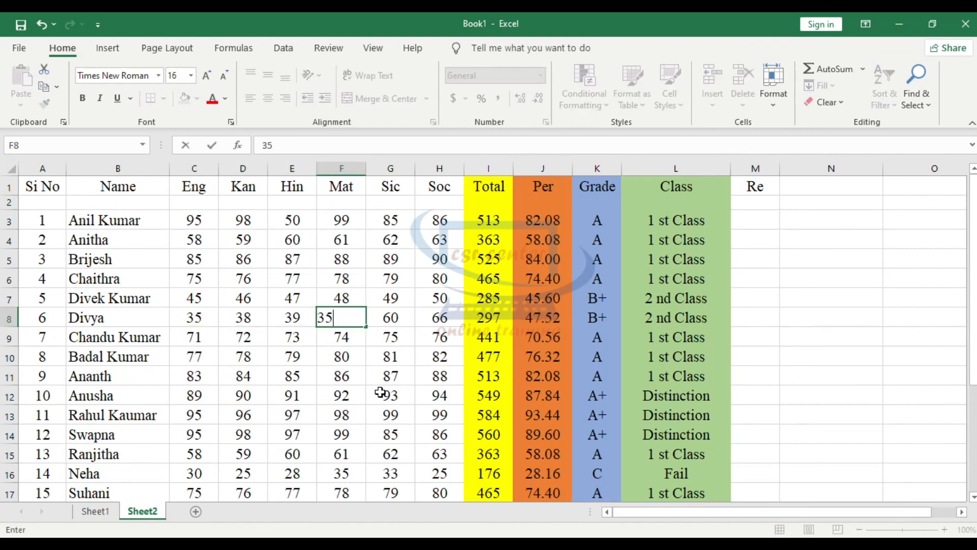
key(Tab)
text(36)
key(Down)
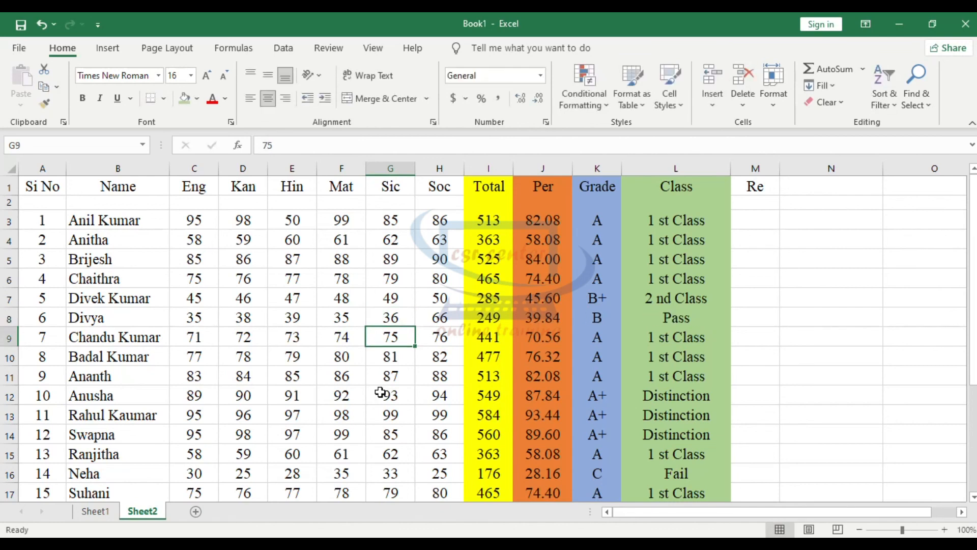
click(610, 322)
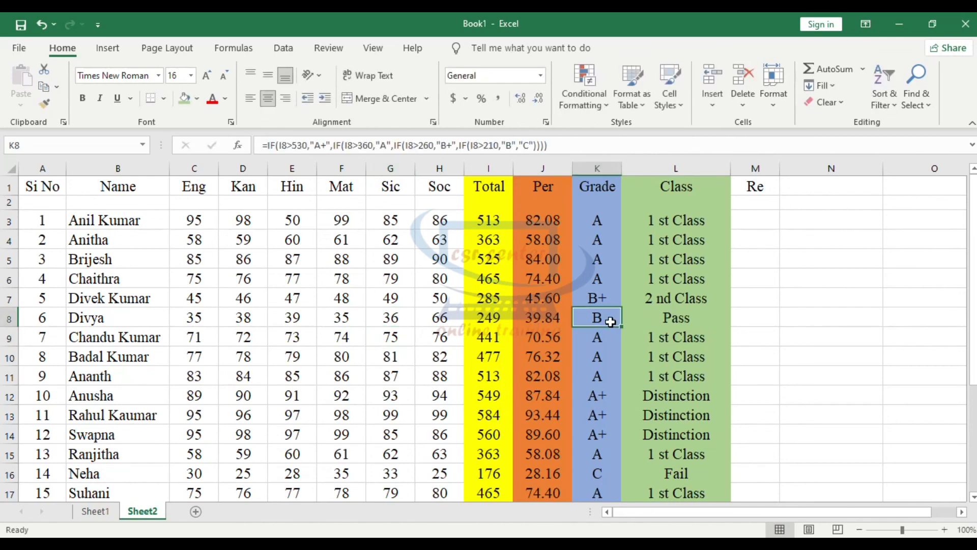
click(688, 318)
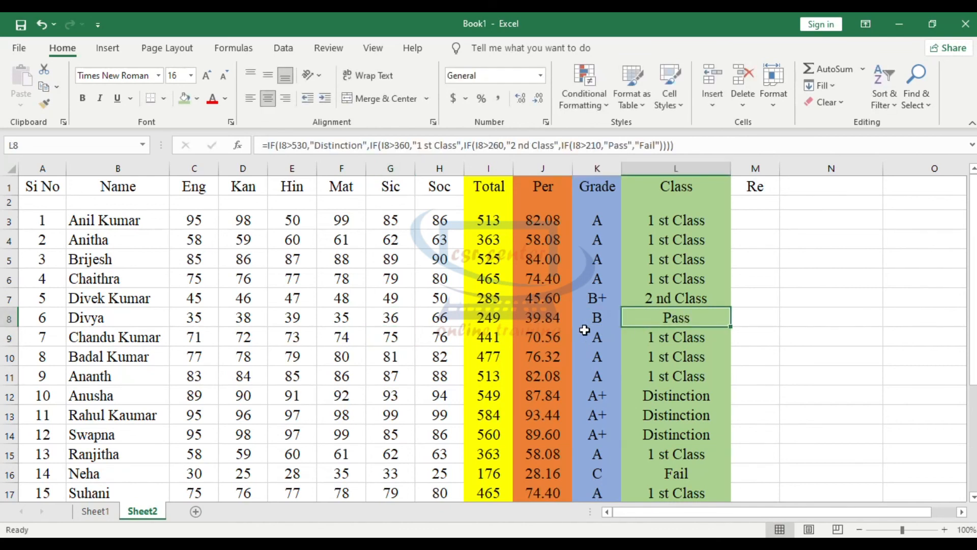